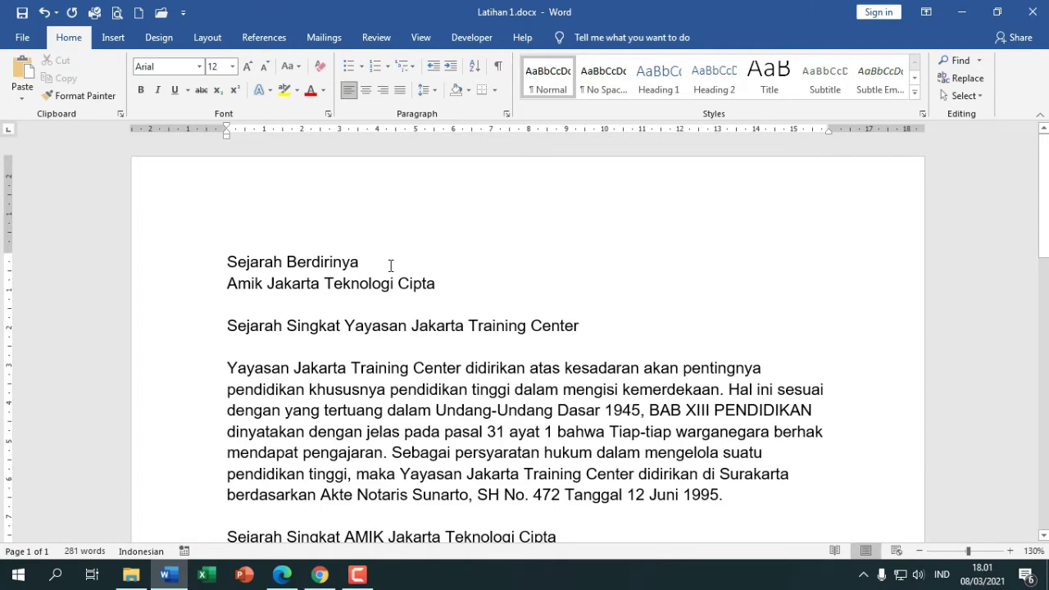
Show the reference PDF Word 1 2017.pdf in Edge and scroll through its pages
{"action": "scroll", "coordinate": [404, 282], "scroll_direction": "down", "scroll_amount": 2}
{"action": "scroll", "coordinate": [411, 296], "scroll_direction": "down", "scroll_amount": 2}
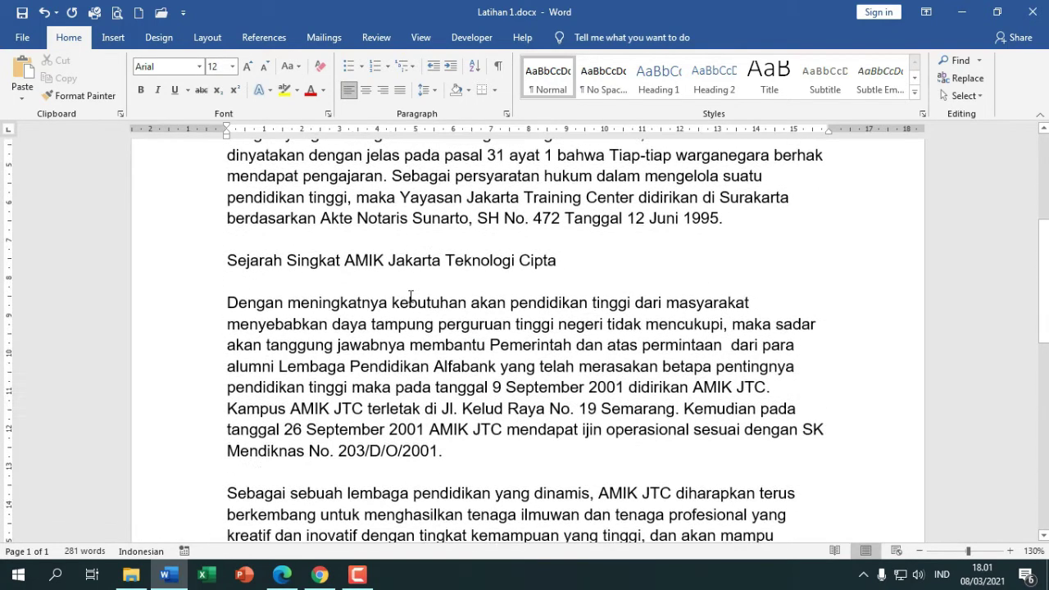
{"action": "scroll", "coordinate": [411, 297], "scroll_direction": "up", "scroll_amount": 3}
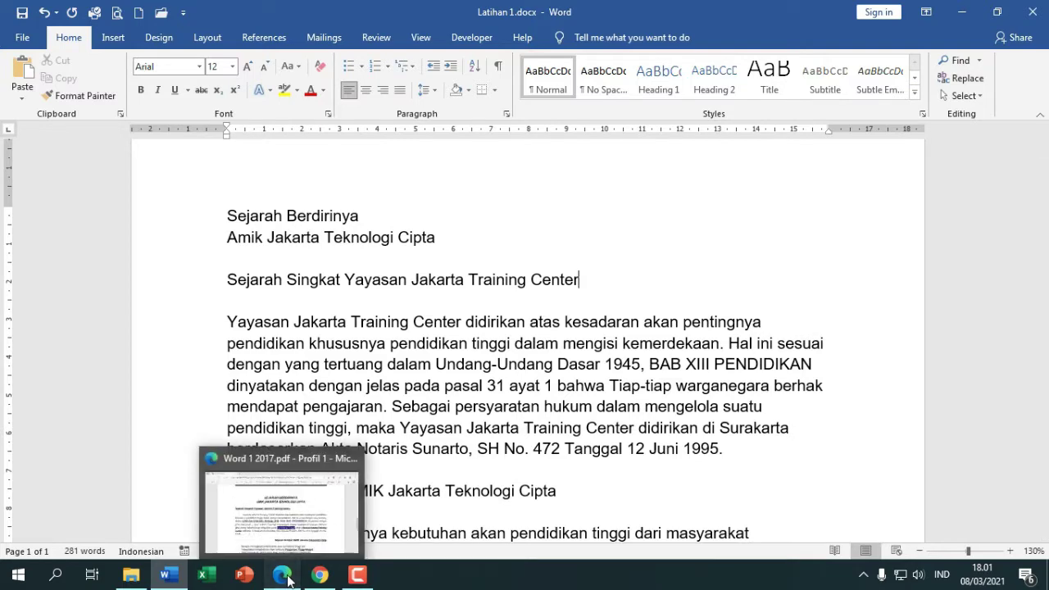
{"action": "left_click", "coordinate": [288, 581]}
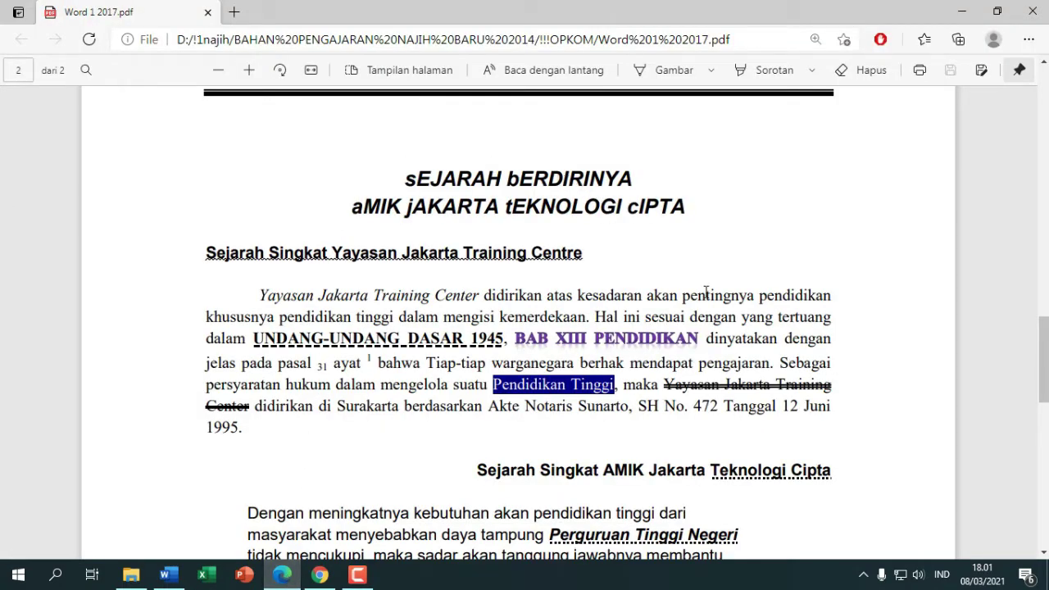
{"action": "scroll", "coordinate": [764, 317], "scroll_direction": "down", "scroll_amount": 5}
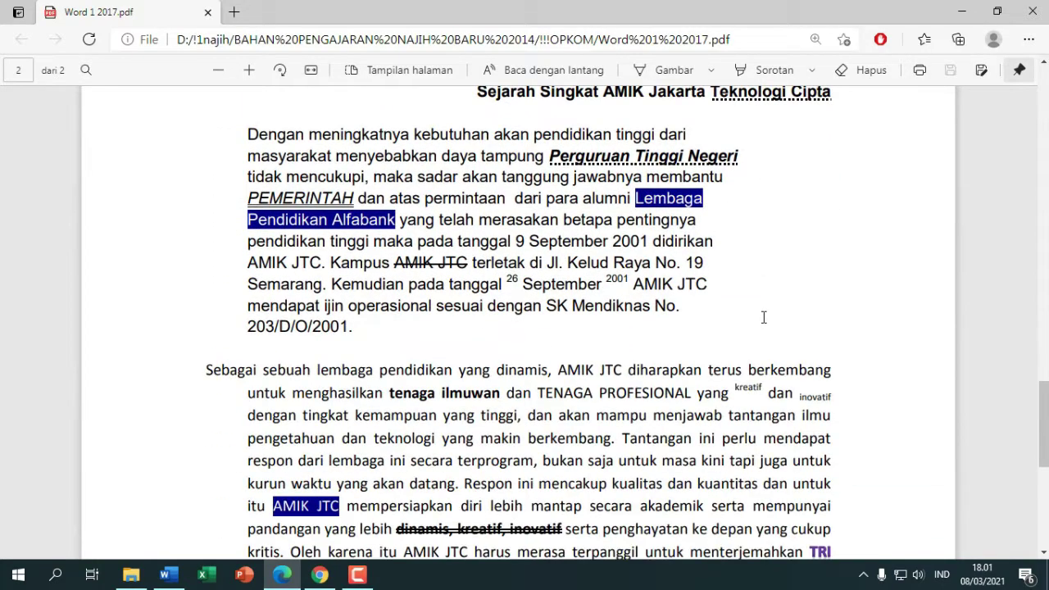
{"action": "scroll", "coordinate": [764, 317], "scroll_direction": "up", "scroll_amount": 2}
{"action": "scroll", "coordinate": [764, 317], "scroll_direction": "up", "scroll_amount": 2}
{"action": "scroll", "coordinate": [764, 317], "scroll_direction": "up", "scroll_amount": 1}
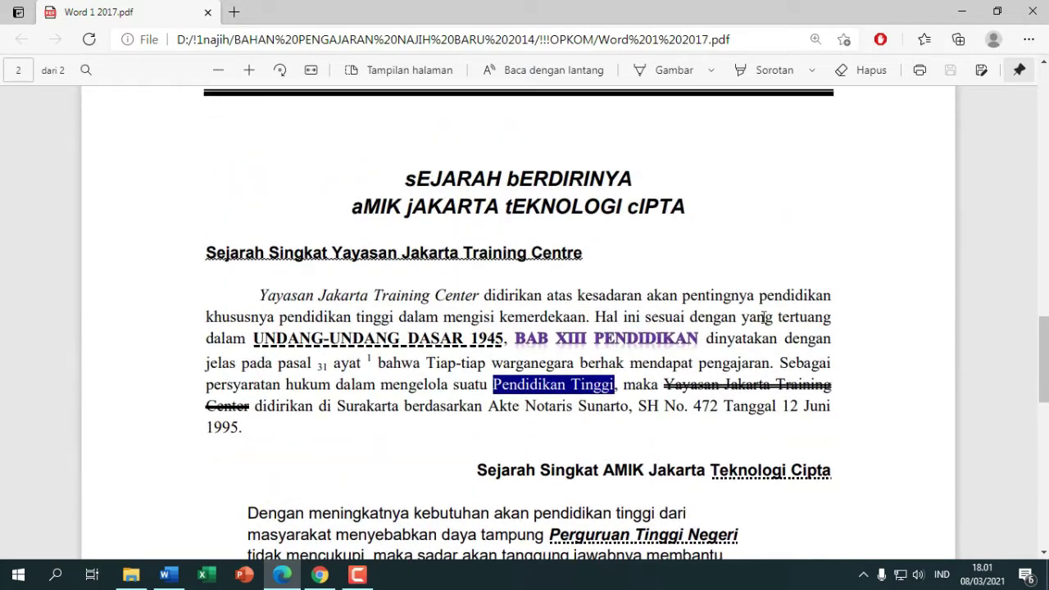
{"action": "scroll", "coordinate": [763, 318], "scroll_direction": "up", "scroll_amount": 1}
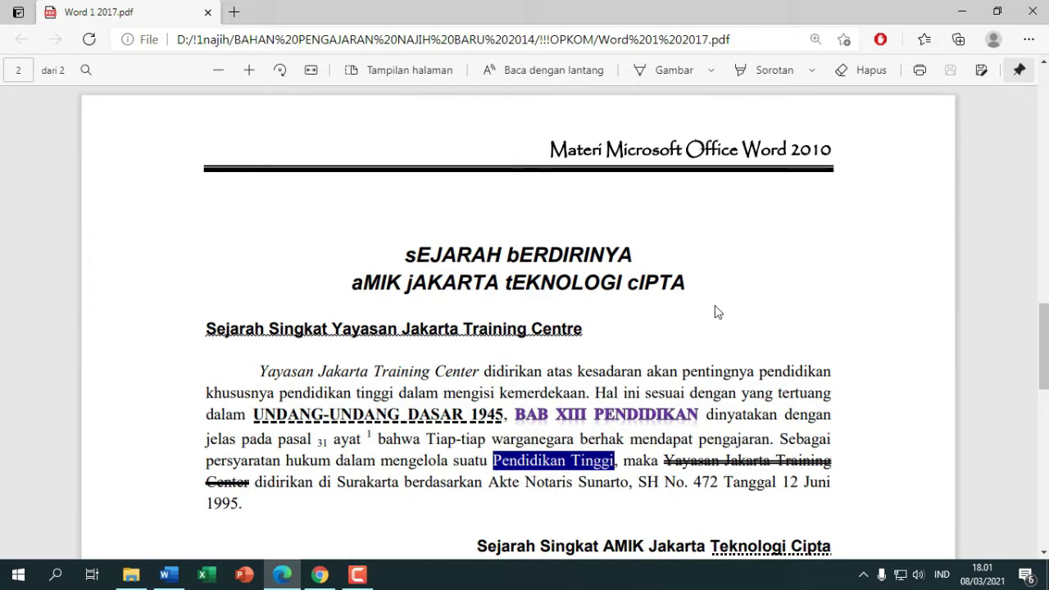
Back in Latihan 1.docx, inspect the paper size and margins in Page Setup, then cancel
{"action": "mouse_move", "coordinate": [173, 578]}
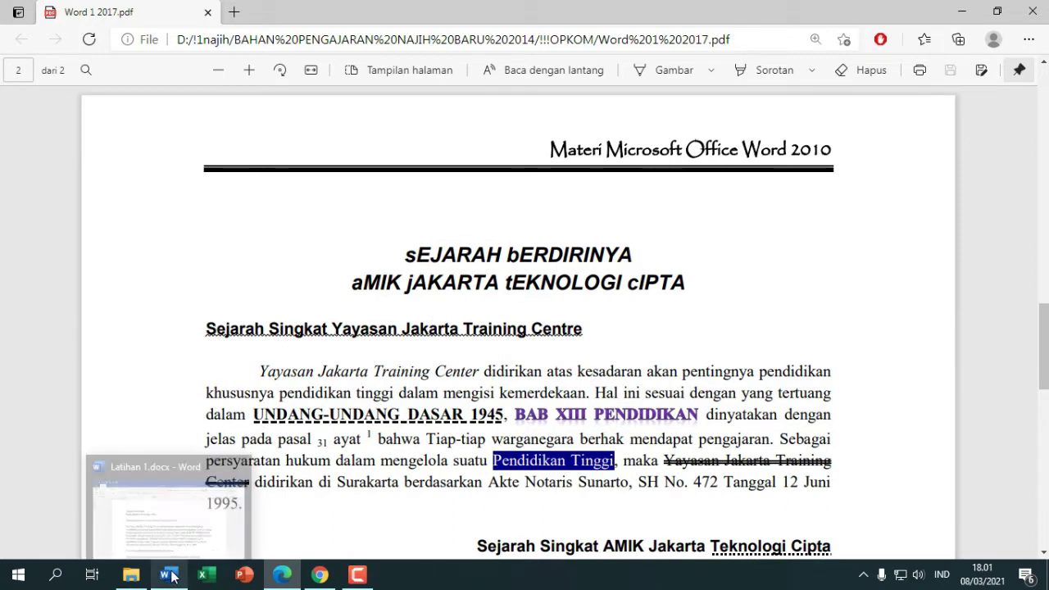
{"action": "left_click", "coordinate": [180, 524]}
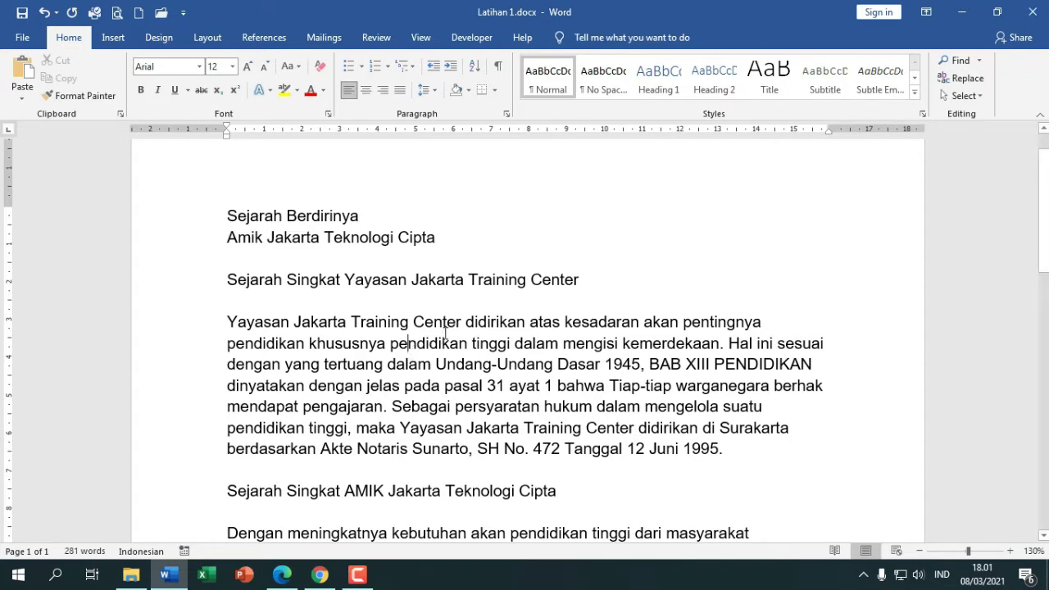
{"action": "left_click", "coordinate": [220, 47]}
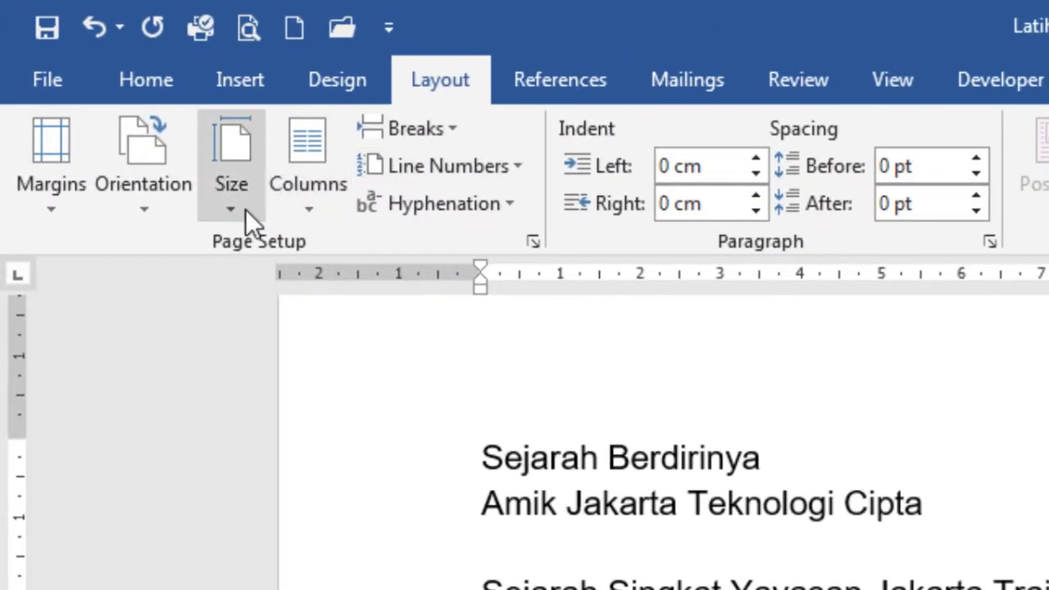
{"action": "left_click", "coordinate": [245, 209]}
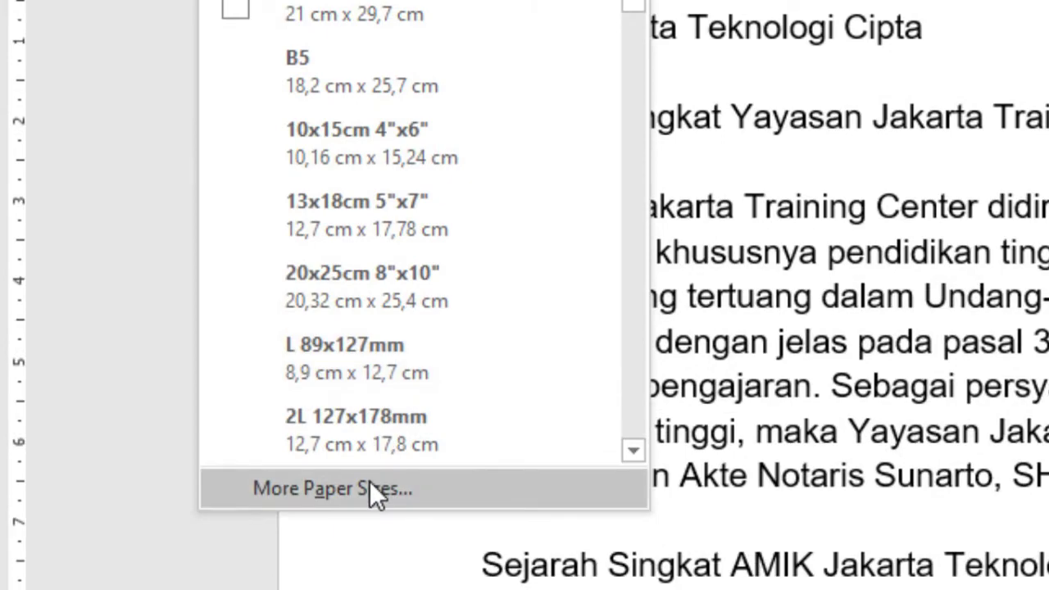
{"action": "left_click", "coordinate": [369, 483]}
{"action": "type", "text": "33"}
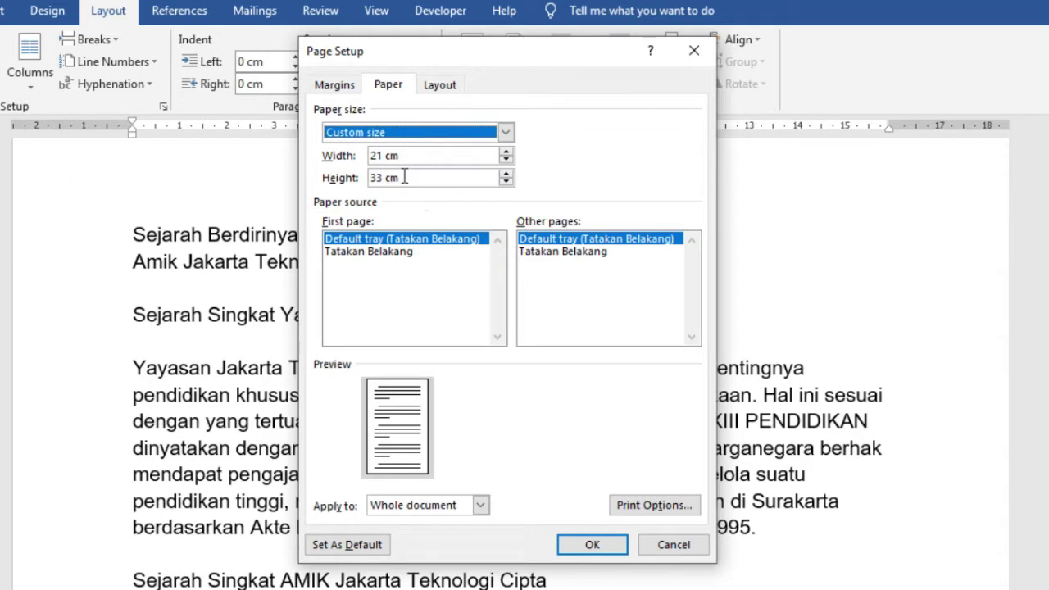
{"action": "left_click", "coordinate": [333, 85]}
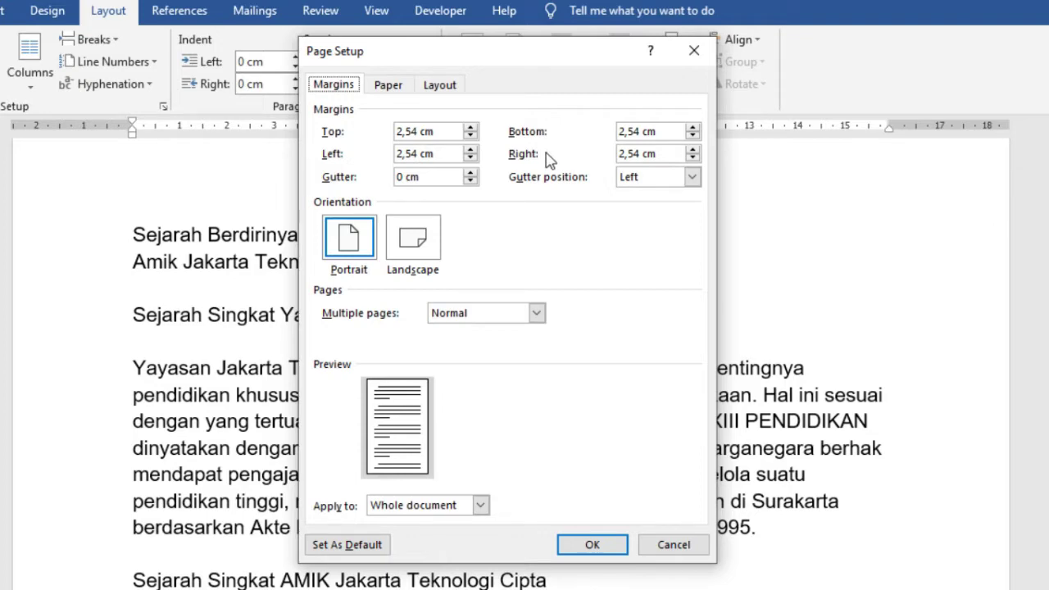
{"action": "left_click", "coordinate": [670, 548]}
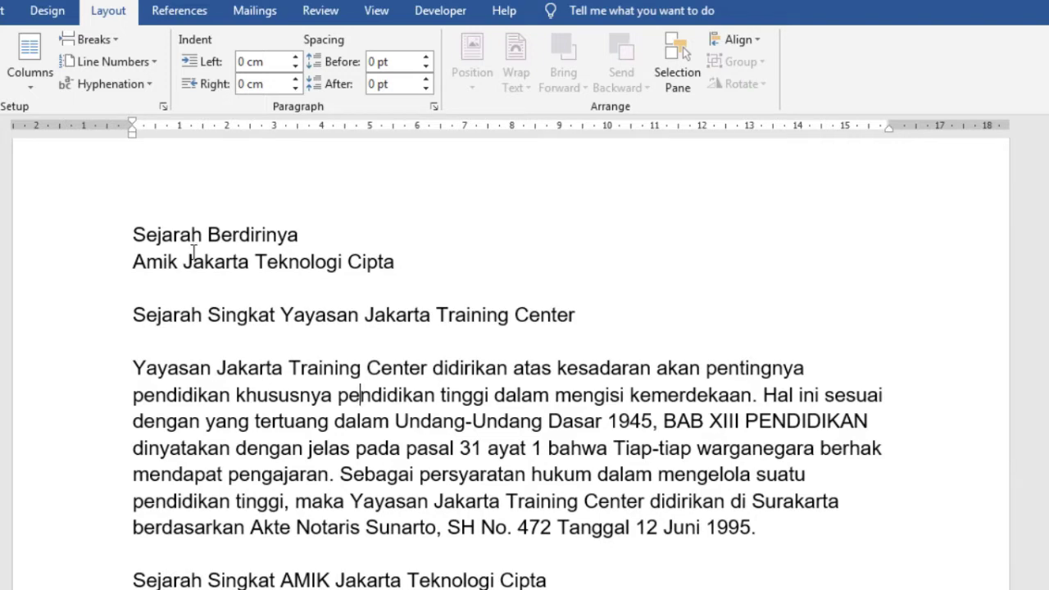
Zoom the document in, try drag-selecting the title lines, then shrink the selection away
{"action": "scroll", "coordinate": [145, 222], "scroll_direction": "up", "scroll_amount": 3}
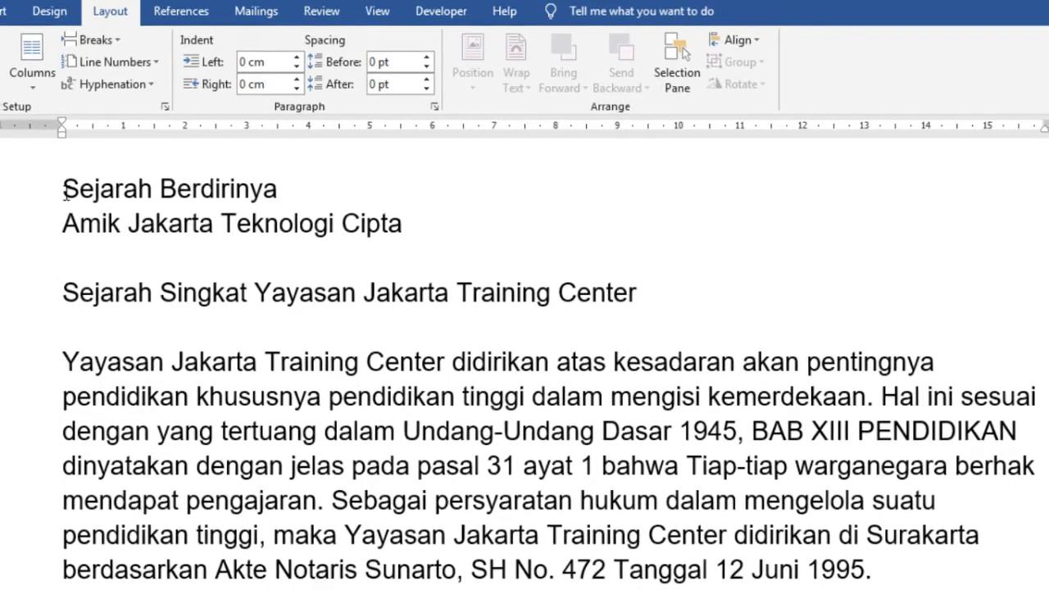
{"action": "left_click_drag", "start_coordinate": [169, 183], "coordinate": [339, 188]}
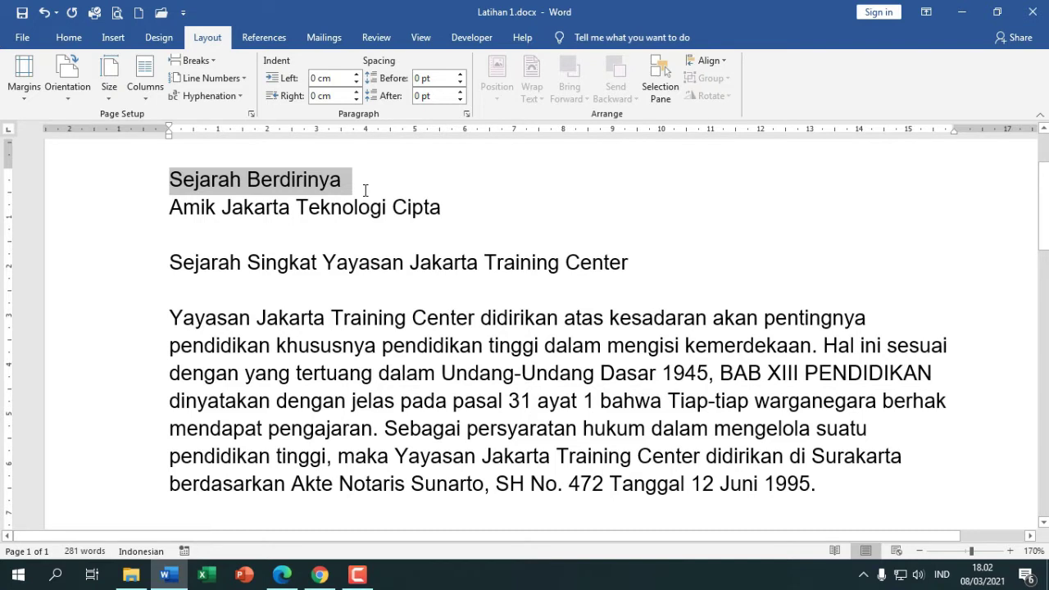
{"action": "mouse_move", "coordinate": [366, 190]}
{"action": "left_mouse_down"}
{"action": "mouse_move", "coordinate": [460, 239]}
{"action": "mouse_move", "coordinate": [566, 241]}
{"action": "mouse_move", "coordinate": [371, 180]}
{"action": "left_mouse_up"}
{"action": "left_click_drag", "start_coordinate": [371, 180], "coordinate": [169, 180]}
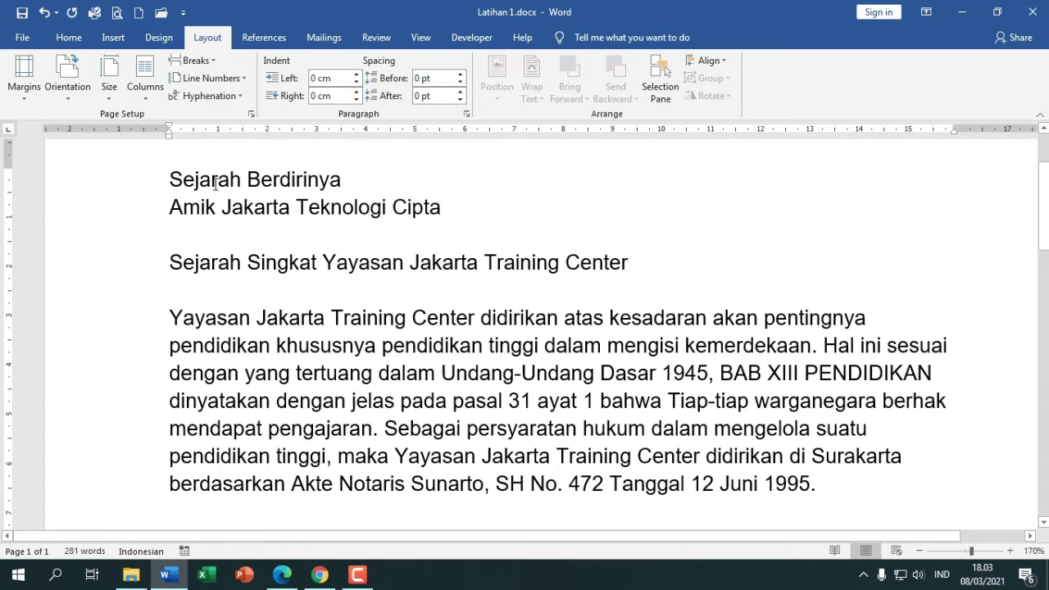
Practise selecting the words Sejarah and Jakarta, the Yayasan heading, and the first body paragraph
{"action": "left_click", "coordinate": [214, 182]}
{"action": "double_click", "coordinate": [214, 181]}
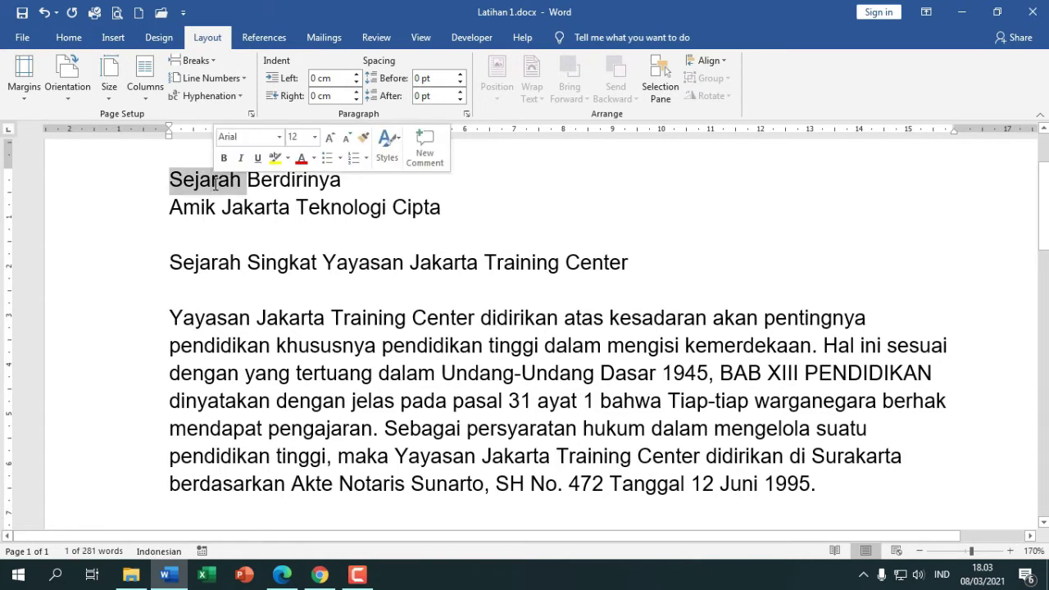
{"action": "double_click", "coordinate": [258, 212]}
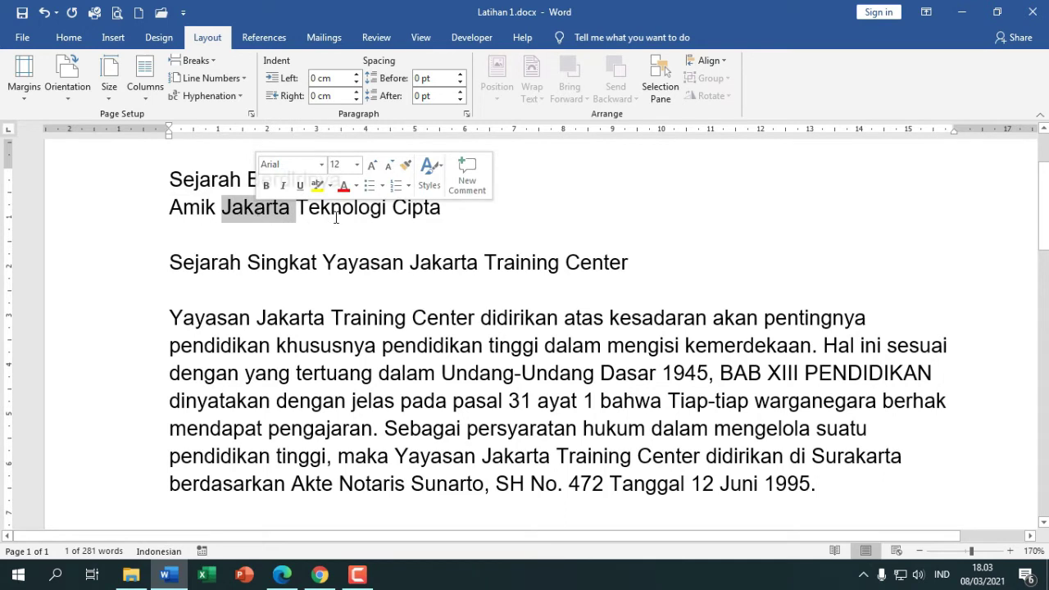
{"action": "triple_click", "coordinate": [293, 262]}
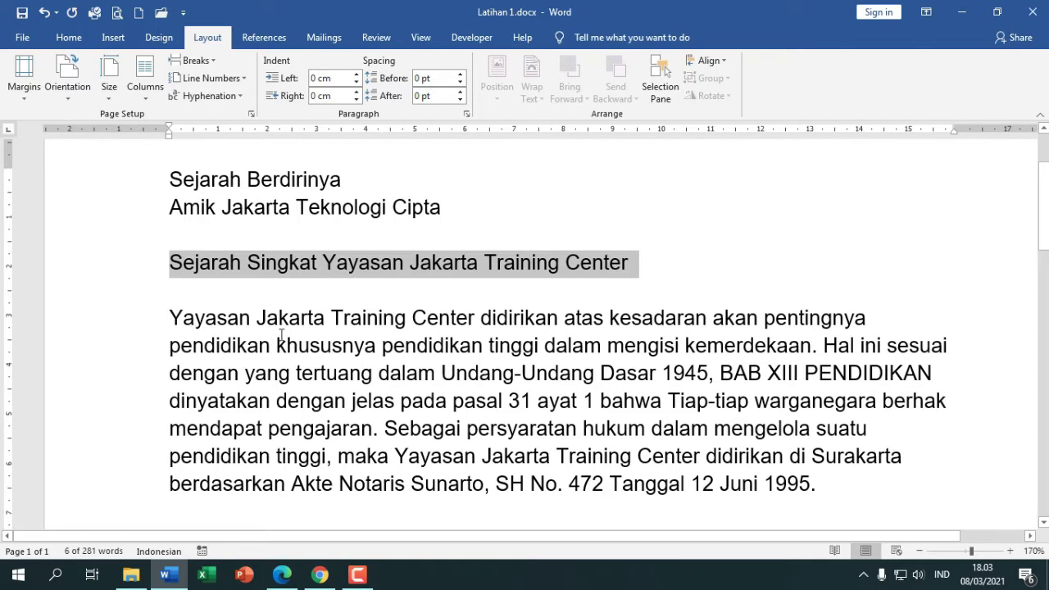
{"action": "triple_click", "coordinate": [350, 351]}
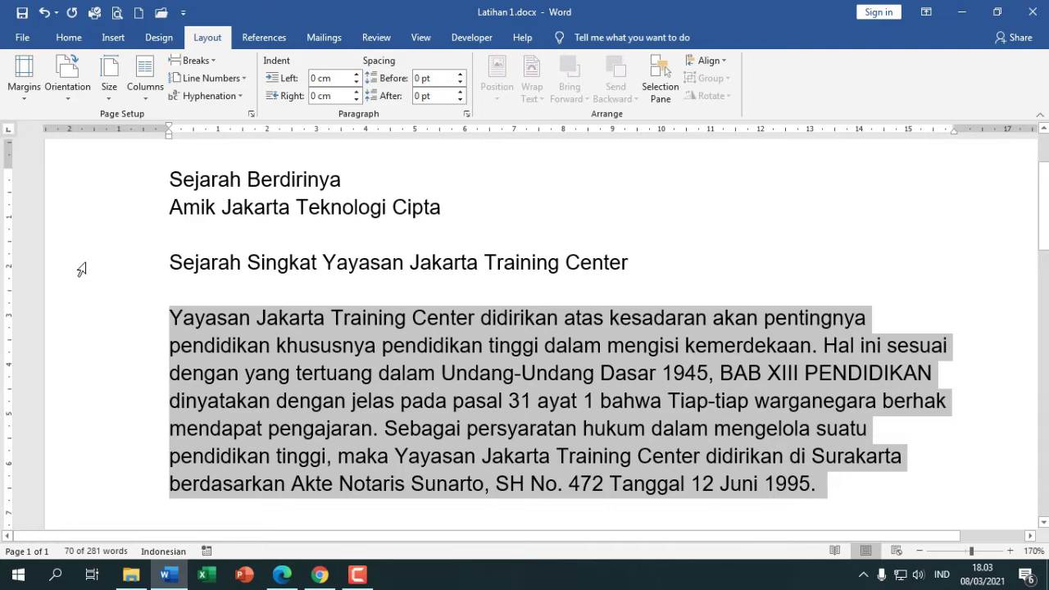
{"action": "left_click", "coordinate": [82, 268]}
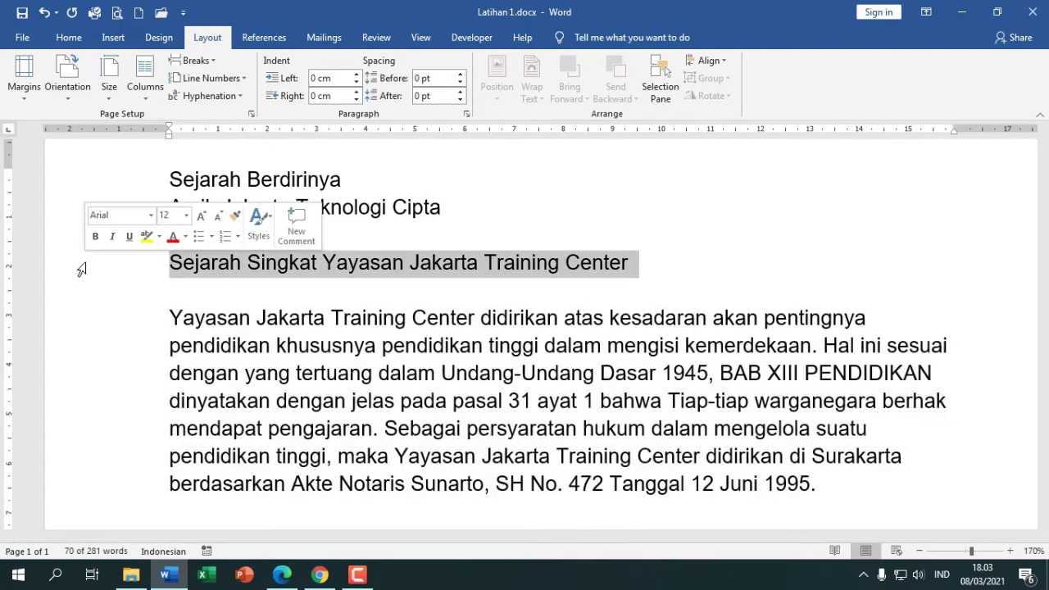
{"action": "left_click", "coordinate": [89, 328]}
{"action": "left_click", "coordinate": [87, 354]}
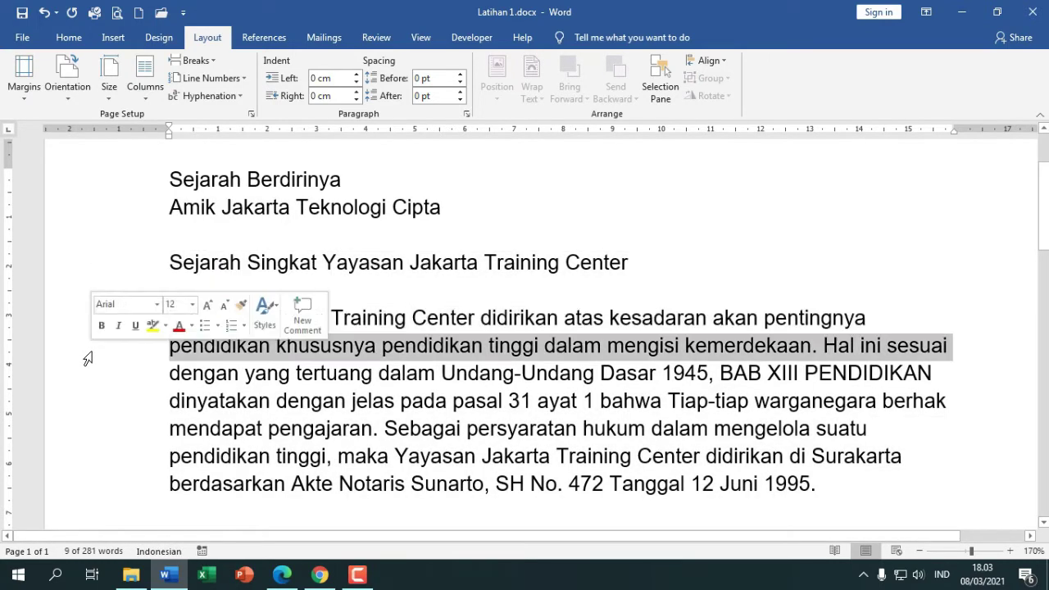
{"action": "left_click", "coordinate": [86, 389]}
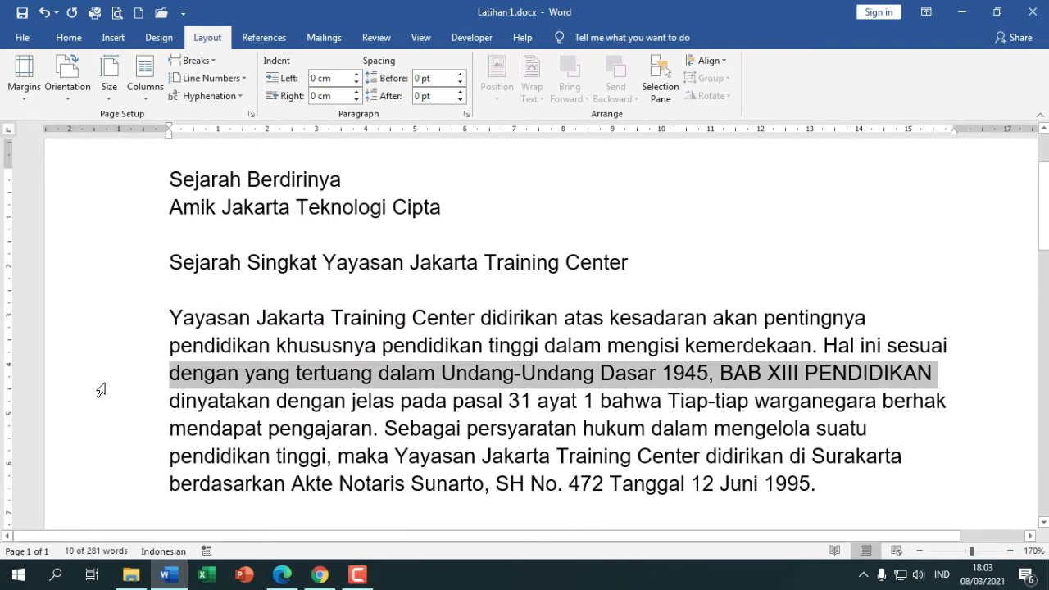
{"action": "double_click", "coordinate": [100, 391]}
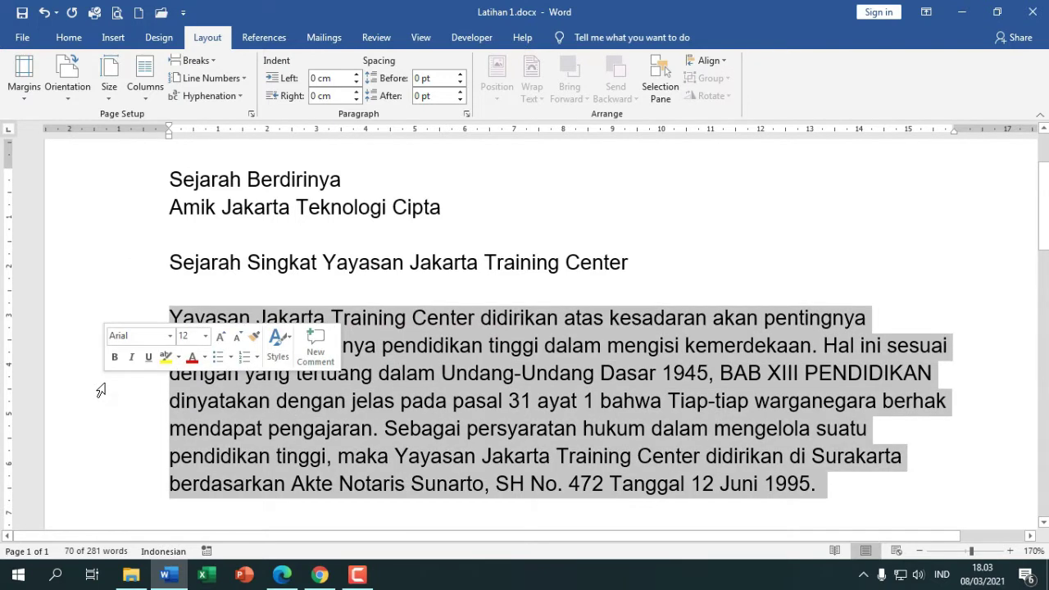
Select the title lines and the entire document, scroll through it, then clear the selection
{"action": "left_click", "coordinate": [106, 269]}
{"action": "left_click", "coordinate": [87, 205]}
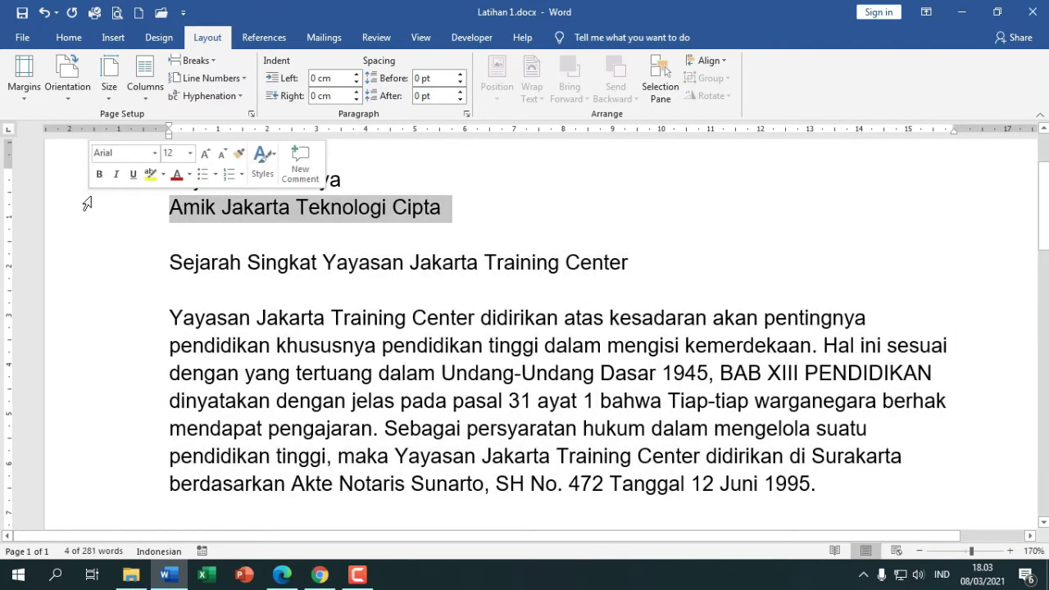
{"action": "scroll", "coordinate": [114, 361], "scroll_direction": "down", "scroll_amount": 2}
{"action": "scroll", "coordinate": [117, 367], "scroll_direction": "up", "scroll_amount": 2}
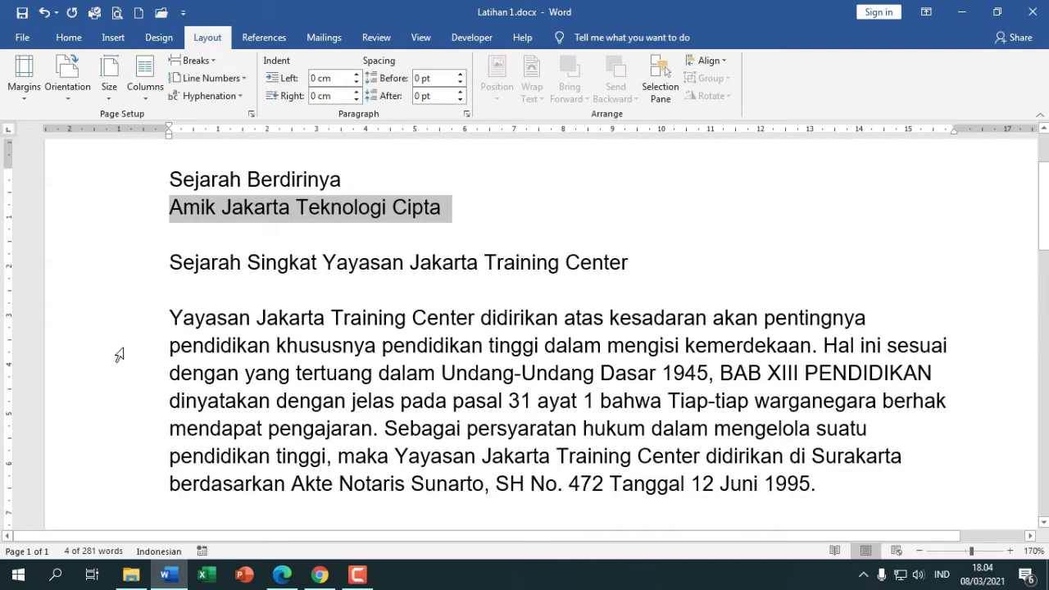
{"action": "triple_click", "coordinate": [119, 351]}
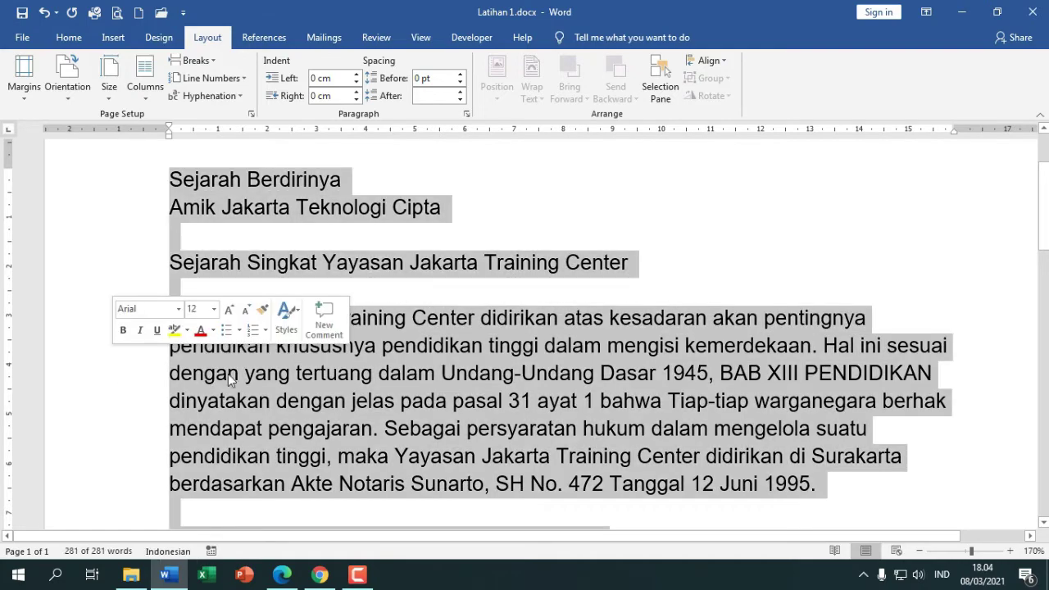
{"action": "scroll", "coordinate": [453, 366], "scroll_direction": "down", "scroll_amount": 4}
{"action": "scroll", "coordinate": [453, 367], "scroll_direction": "down", "scroll_amount": 2}
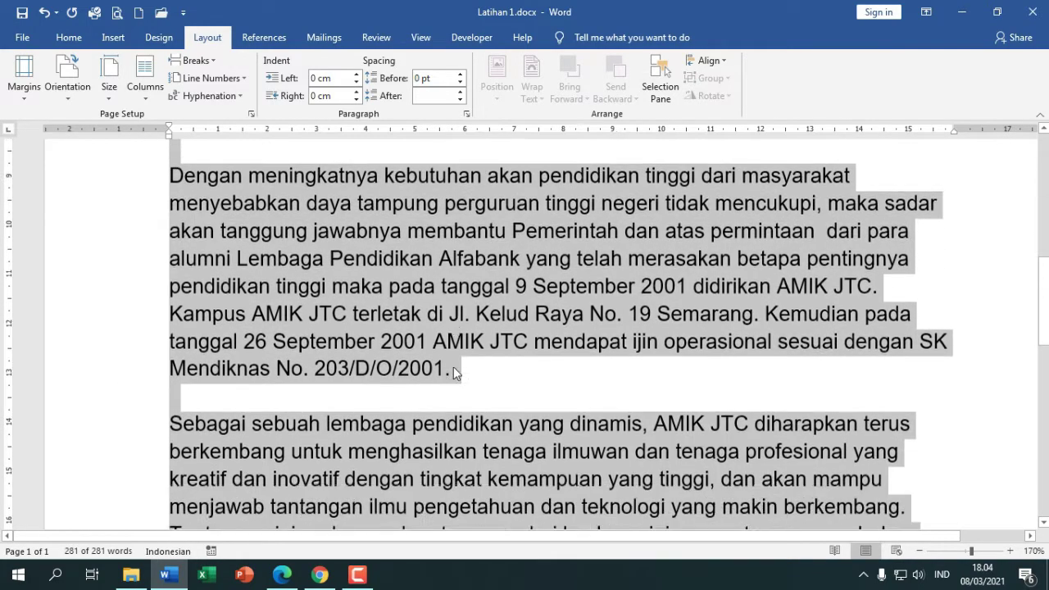
{"action": "scroll", "coordinate": [454, 366], "scroll_direction": "down", "scroll_amount": 5}
{"action": "scroll", "coordinate": [453, 366], "scroll_direction": "up", "scroll_amount": 6}
{"action": "scroll", "coordinate": [453, 366], "scroll_direction": "up", "scroll_amount": 2}
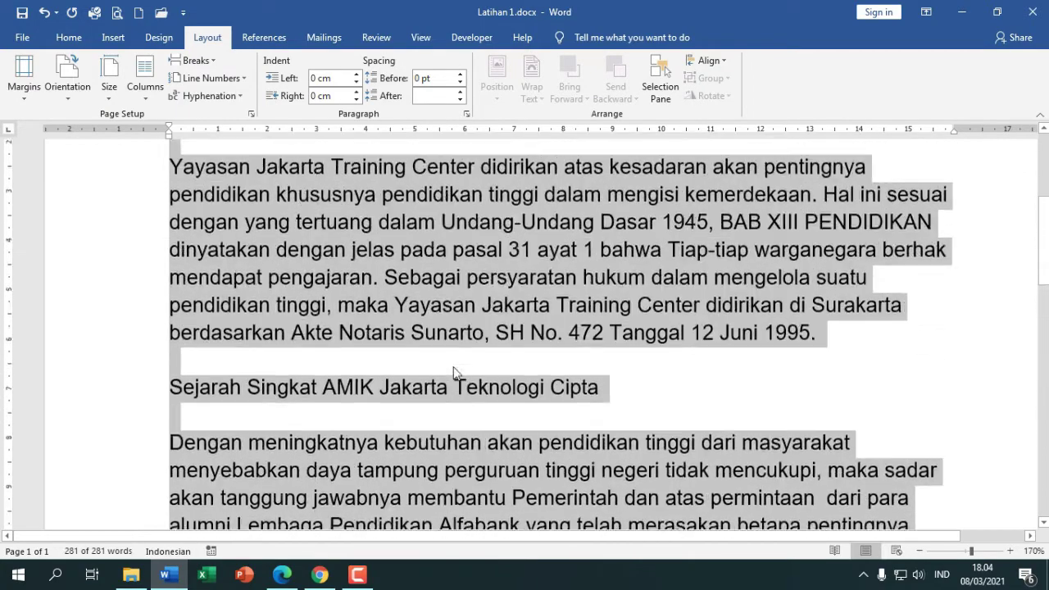
{"action": "scroll", "coordinate": [454, 367], "scroll_direction": "up", "scroll_amount": 1}
{"action": "scroll", "coordinate": [453, 366], "scroll_direction": "up", "scroll_amount": 3}
{"action": "scroll", "coordinate": [457, 374], "scroll_direction": "down", "scroll_amount": 1}
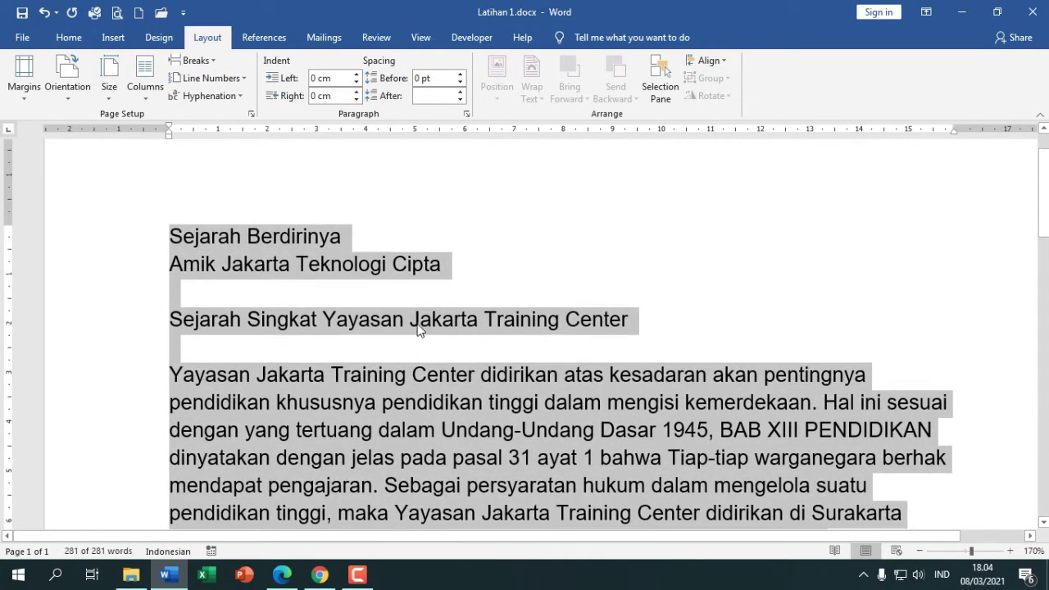
{"action": "left_click", "coordinate": [419, 321]}
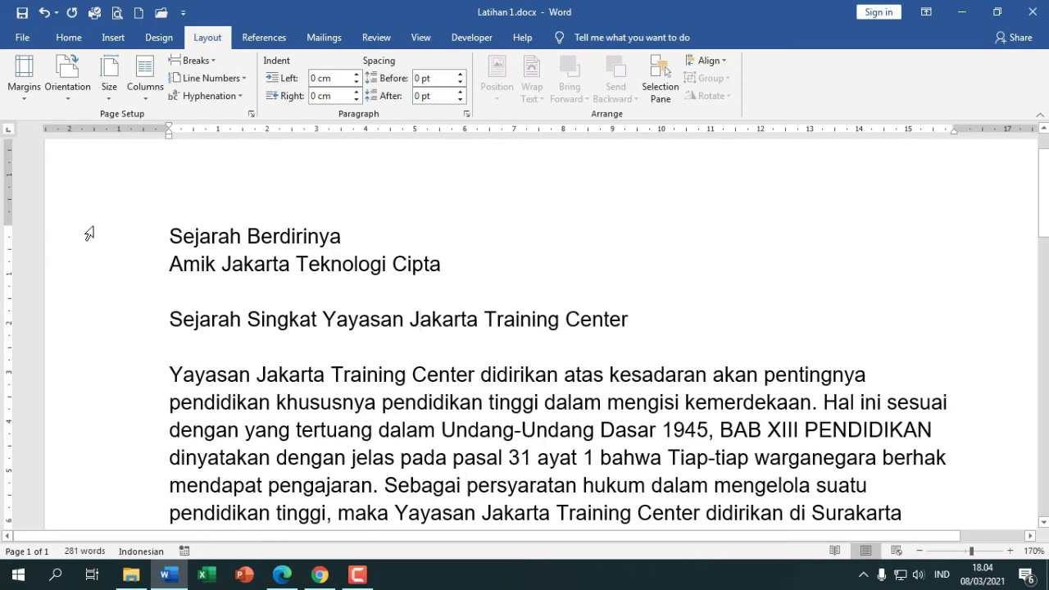
Select 'Sejarah Berdirinya' and 'Amik Jakarta Teknologi Cipta' and apply the Arial font
{"action": "left_click_drag", "start_coordinate": [79, 237], "coordinate": [82, 260]}
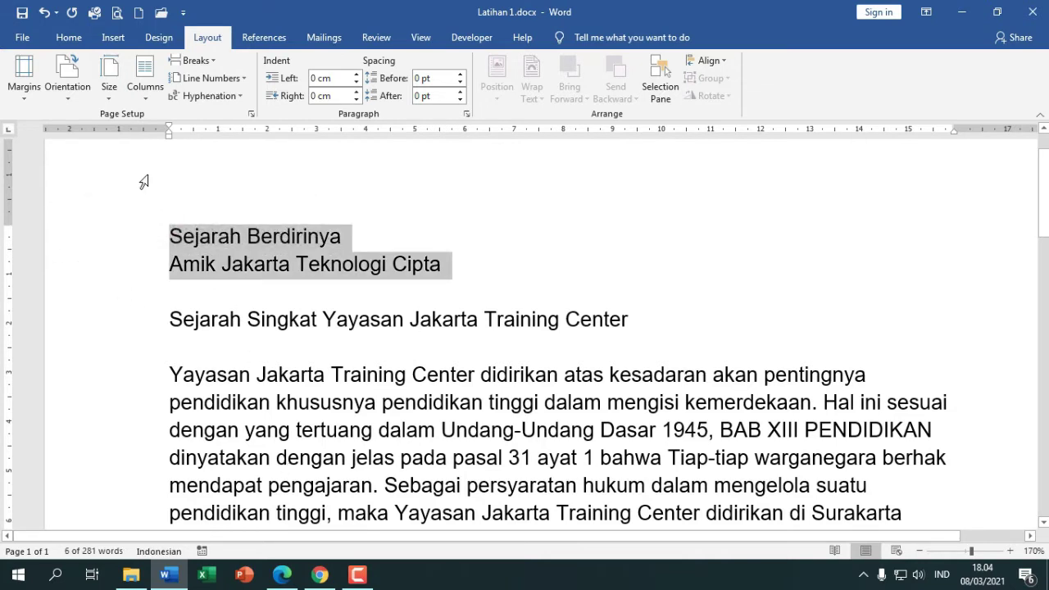
{"action": "left_click", "coordinate": [69, 38]}
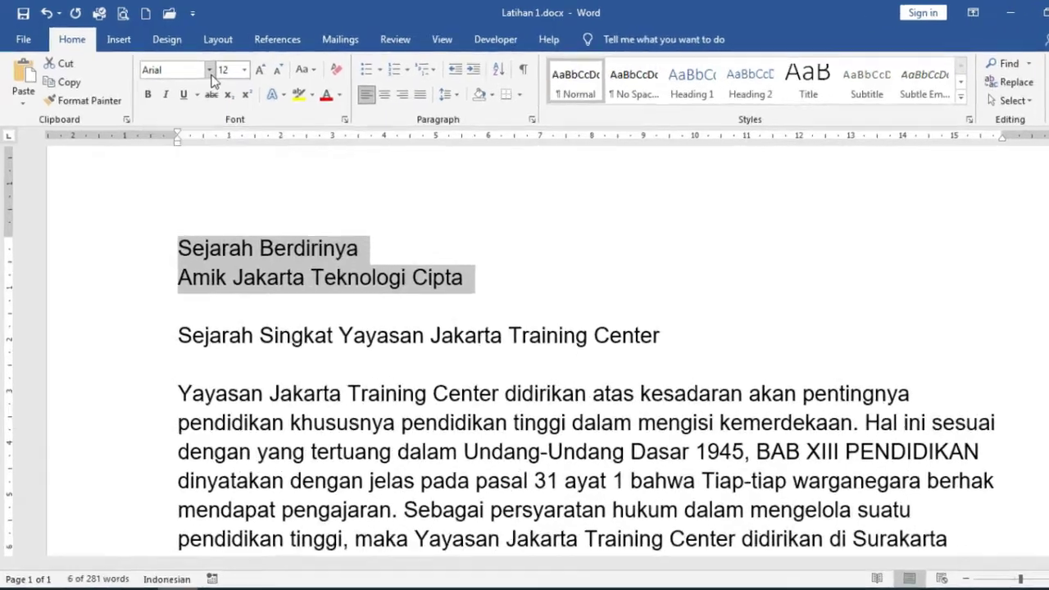
{"action": "left_click", "coordinate": [199, 67]}
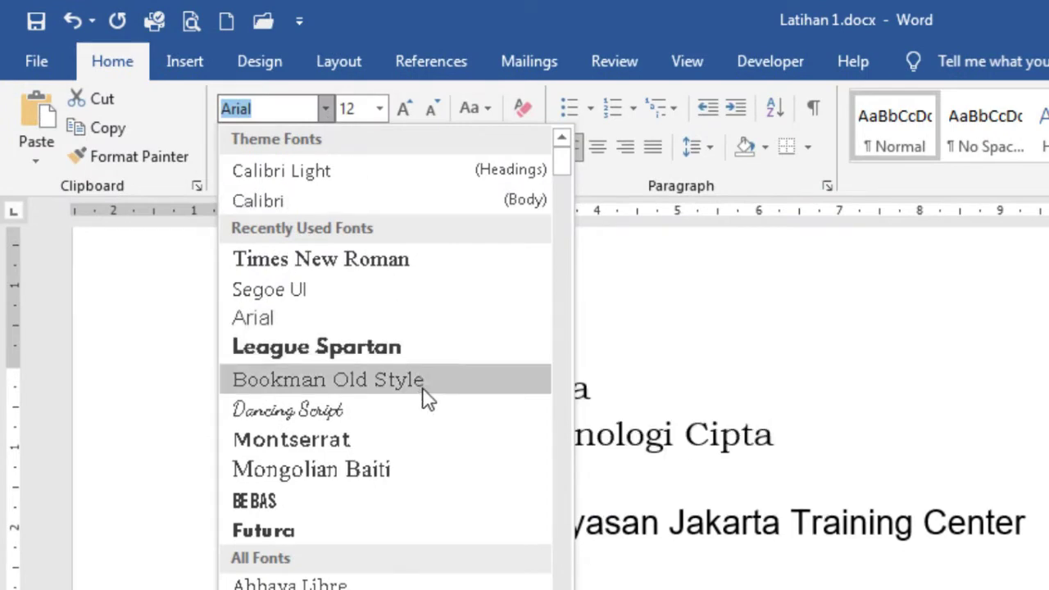
{"action": "scroll", "coordinate": [447, 451], "scroll_direction": "down", "scroll_amount": 3}
{"action": "scroll", "coordinate": [447, 455], "scroll_direction": "down", "scroll_amount": 2}
{"action": "scroll", "coordinate": [447, 455], "scroll_direction": "down", "scroll_amount": 2}
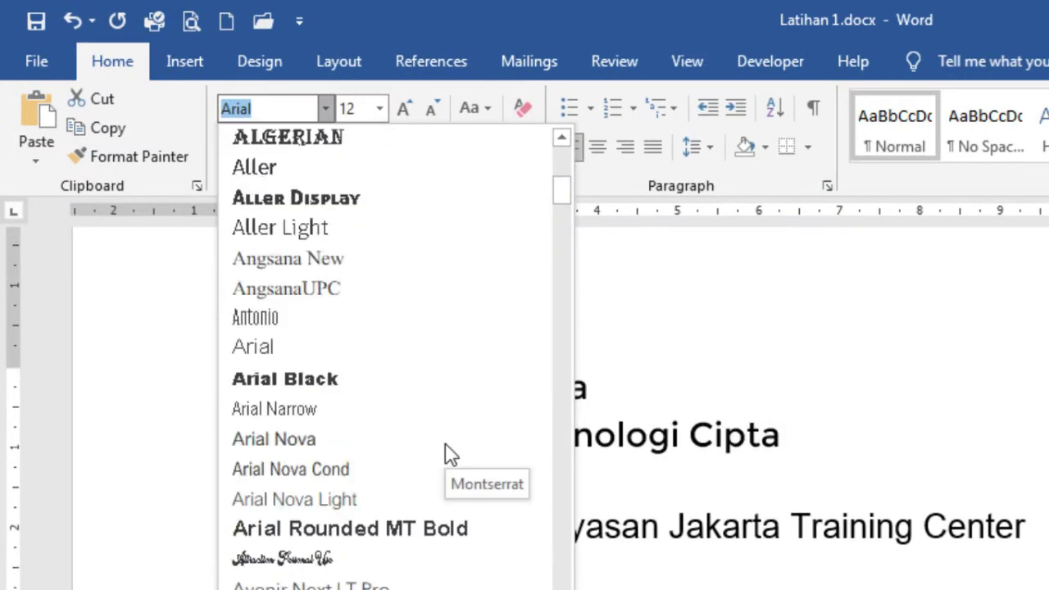
{"action": "scroll", "coordinate": [447, 455], "scroll_direction": "down", "scroll_amount": 2}
{"action": "scroll", "coordinate": [447, 455], "scroll_direction": "up", "scroll_amount": 2}
{"action": "scroll", "coordinate": [446, 455], "scroll_direction": "up", "scroll_amount": 4}
{"action": "scroll", "coordinate": [446, 455], "scroll_direction": "up", "scroll_amount": 1}
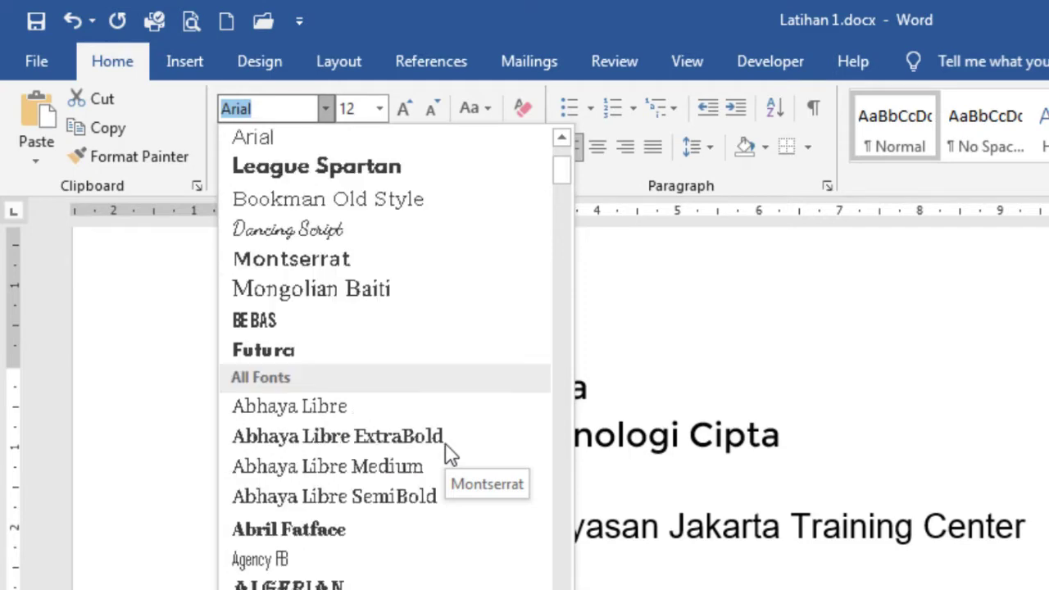
{"action": "scroll", "coordinate": [446, 455], "scroll_direction": "up", "scroll_amount": 2}
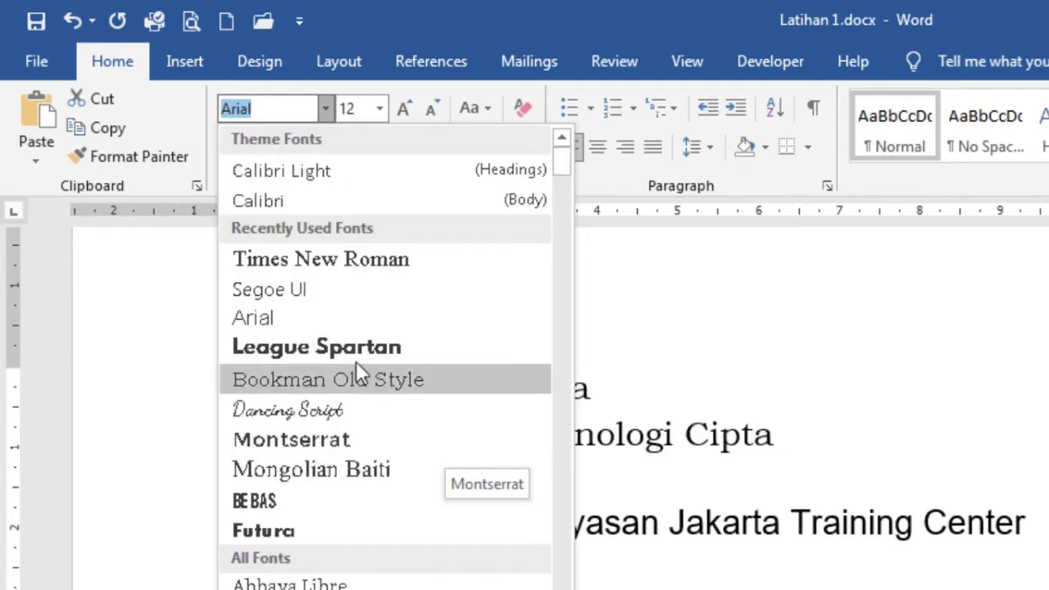
{"action": "left_click", "coordinate": [320, 318]}
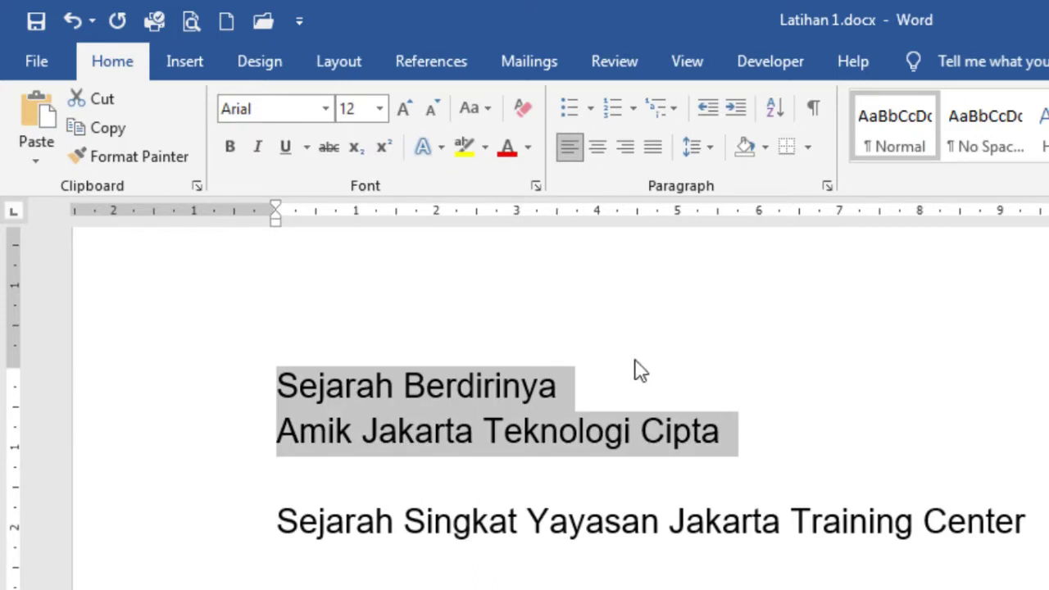
Set the title lines to 16 pt, after trying Grow Font up to 22 and shrinking back
{"action": "left_click", "coordinate": [379, 109]}
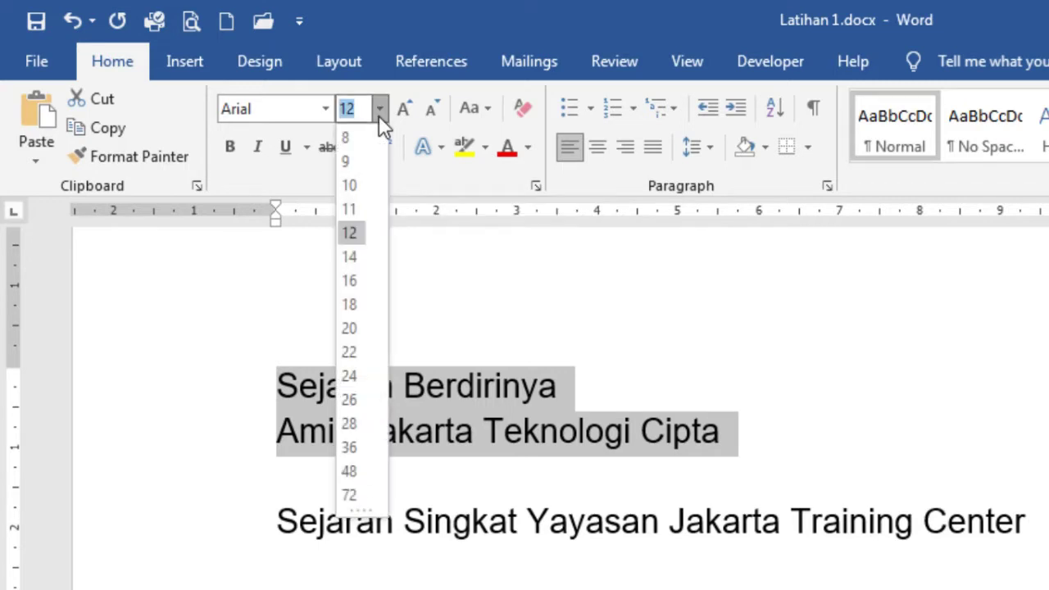
{"action": "left_click", "coordinate": [359, 285]}
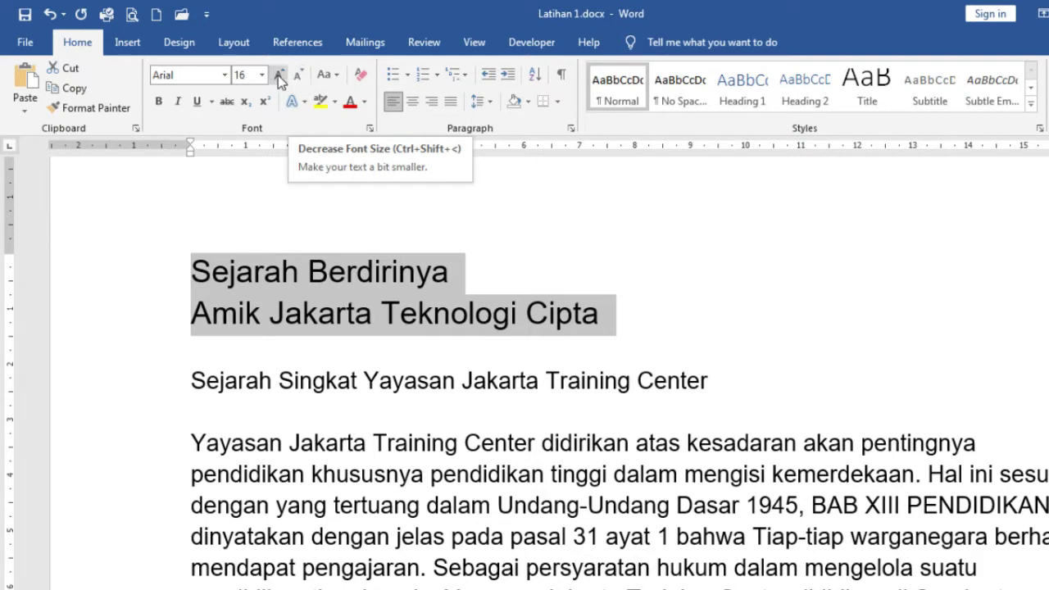
{"action": "left_click", "coordinate": [278, 75]}
{"action": "left_click", "coordinate": [277, 75]}
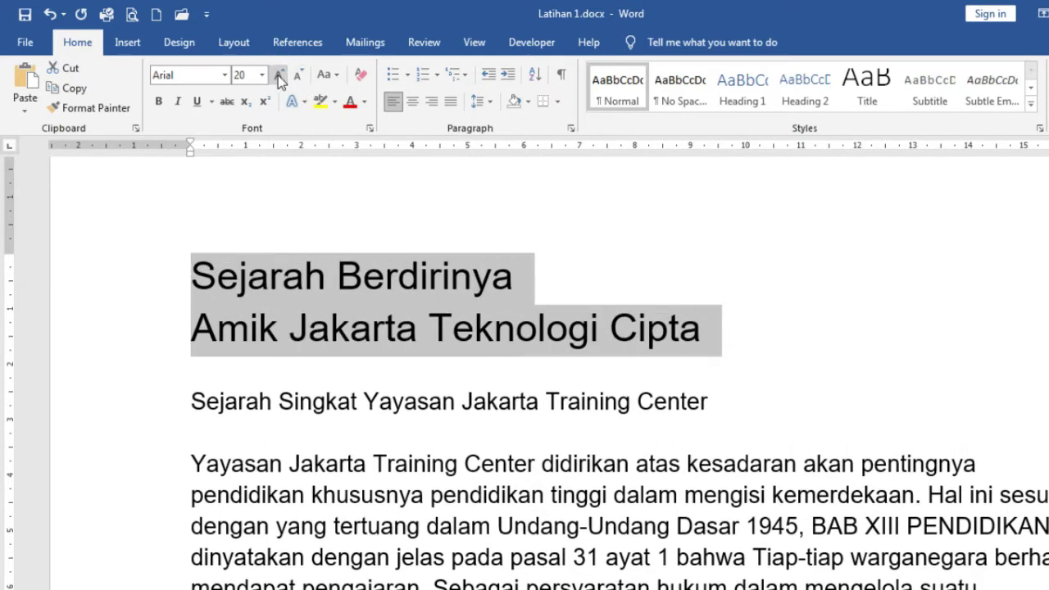
{"action": "left_click", "coordinate": [278, 76]}
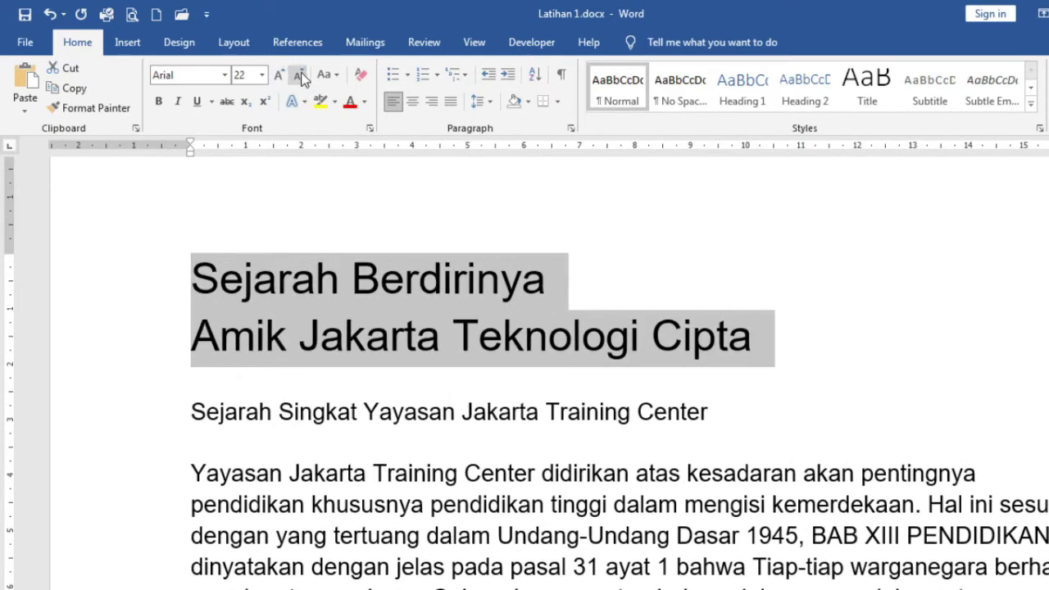
{"action": "left_click", "coordinate": [300, 74]}
{"action": "left_click", "coordinate": [301, 74]}
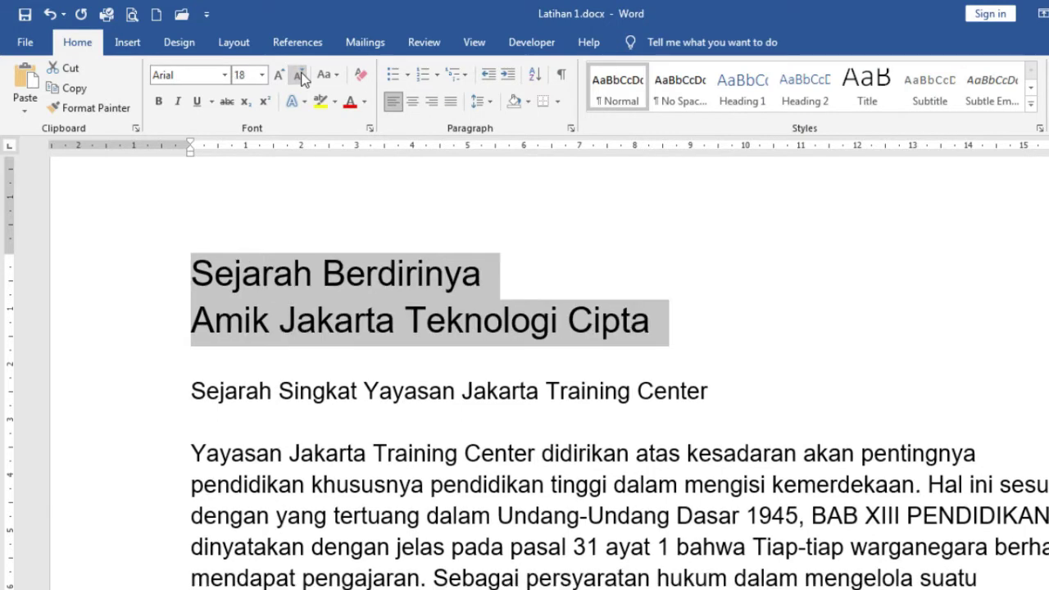
{"action": "left_click", "coordinate": [300, 75]}
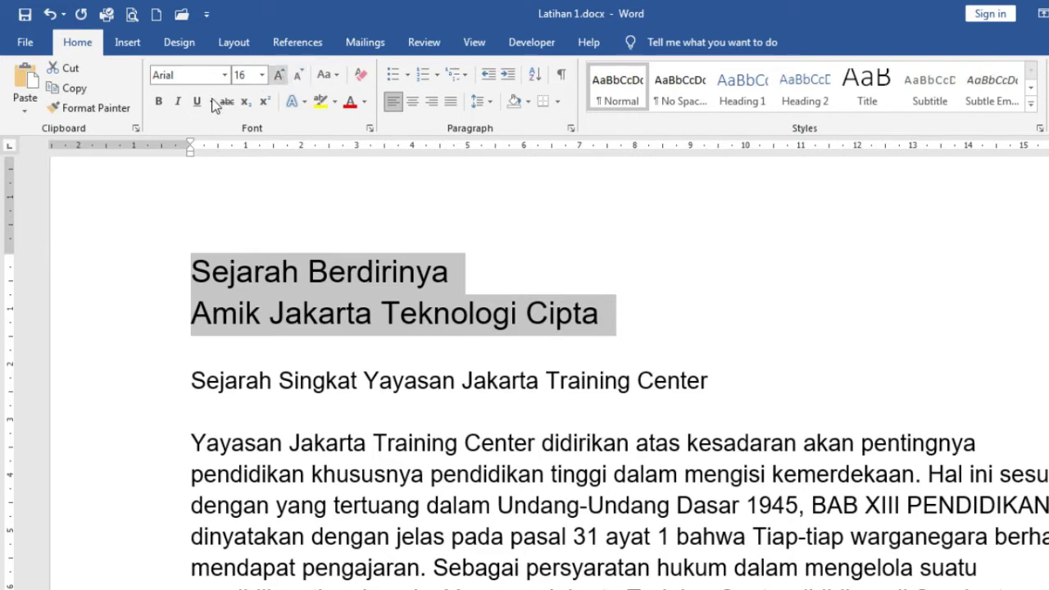
Make the title lines bold and italic, then view the reference PDF in Edge
{"action": "left_click", "coordinate": [159, 102]}
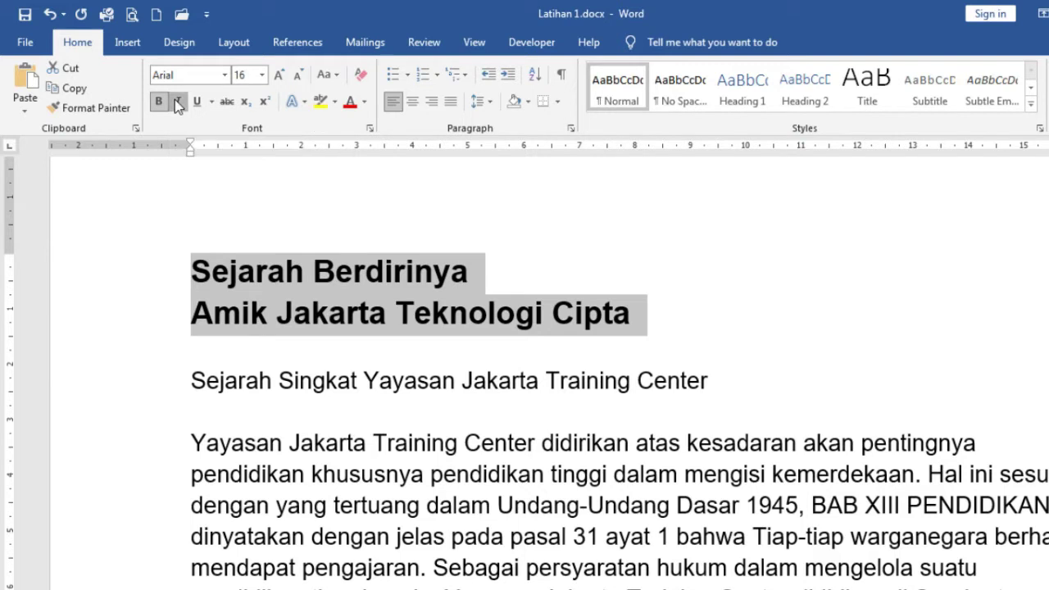
{"action": "left_click", "coordinate": [174, 102]}
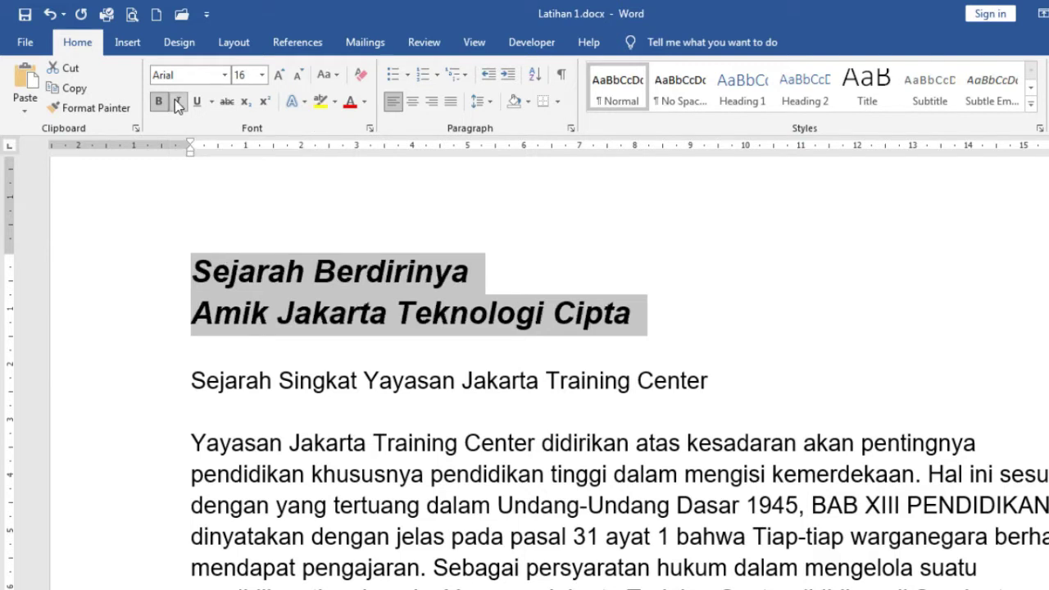
{"action": "mouse_move", "coordinate": [315, 589]}
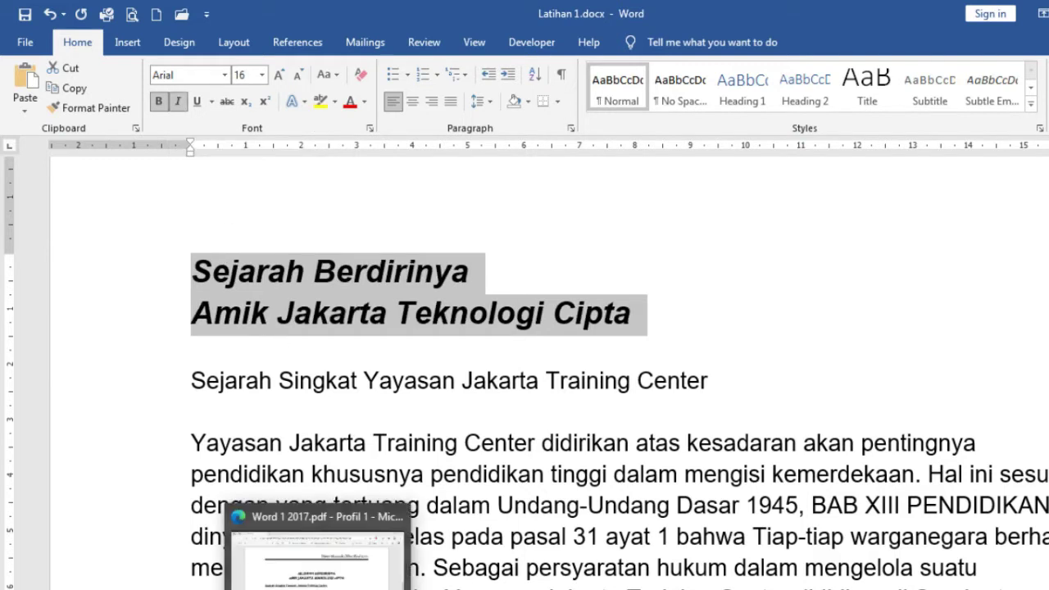
{"action": "left_click", "coordinate": [315, 558]}
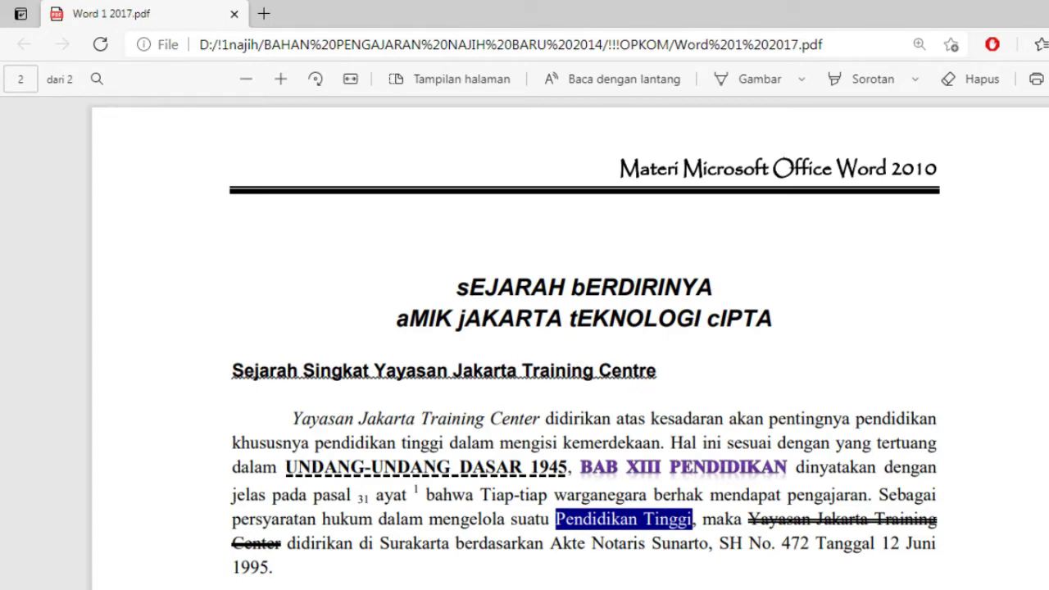
Switch from the reference PDF back to Latihan 1.docx in Word
{"action": "left_click", "coordinate": [206, 568]}
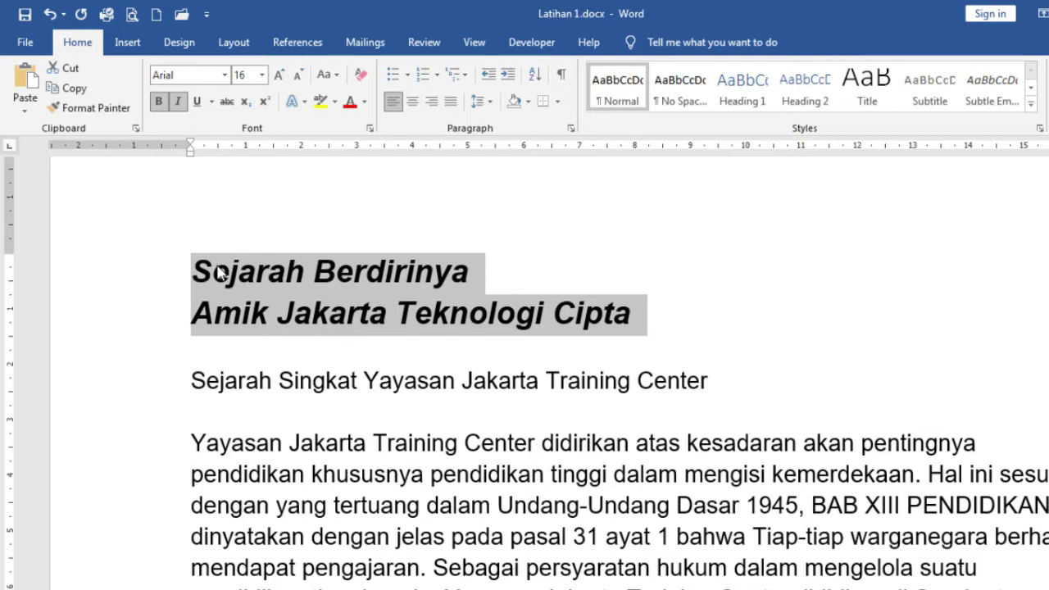
Apply tOGGLE cASE to the title lines, after testing lowercase, UPPERCASE and Capitalize Each Word
{"action": "left_click", "coordinate": [332, 82]}
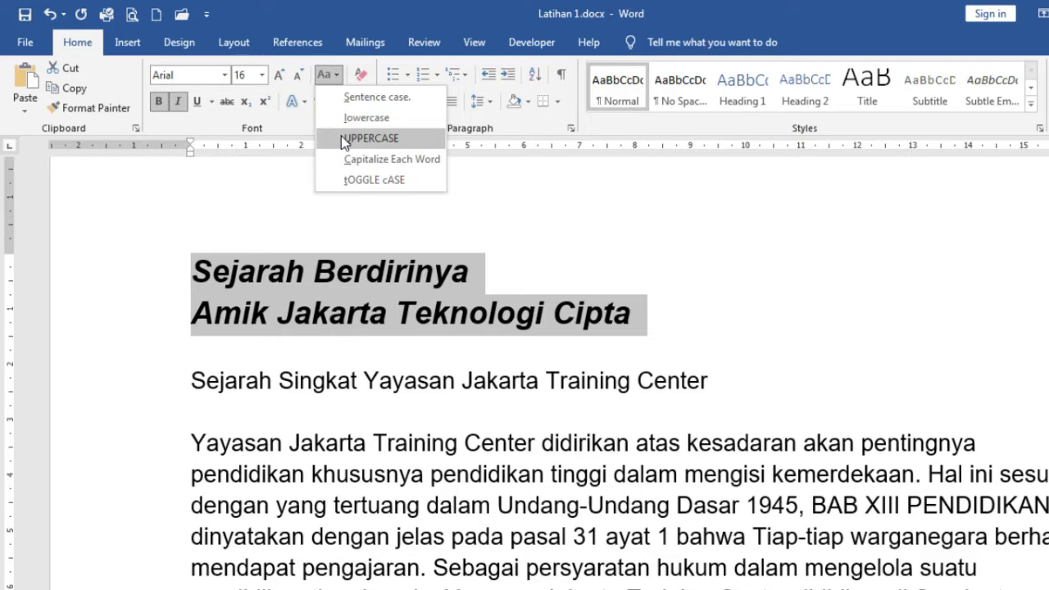
{"action": "left_click", "coordinate": [335, 182]}
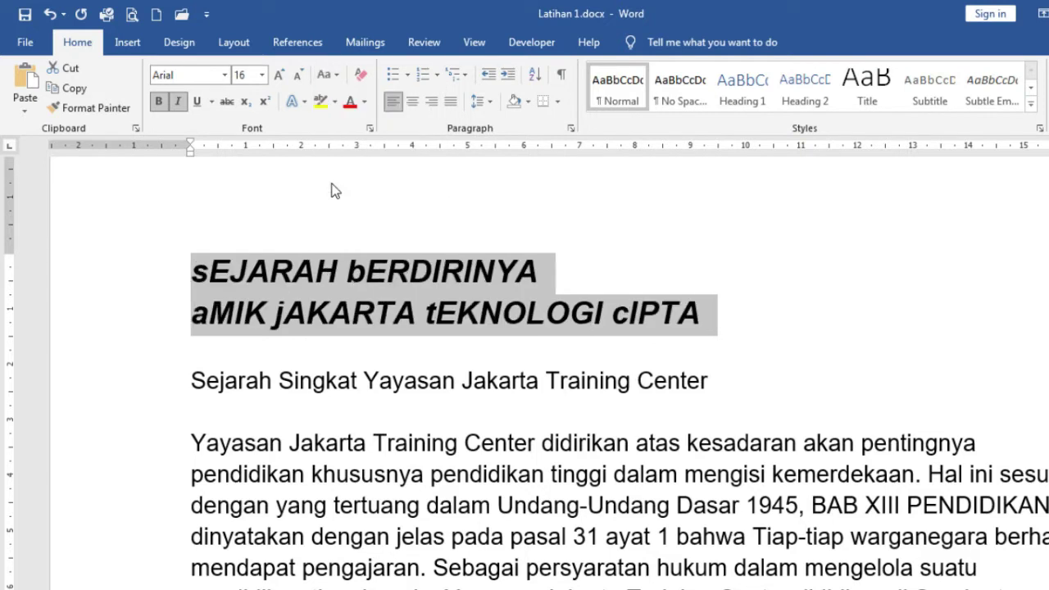
{"action": "left_click", "coordinate": [334, 79]}
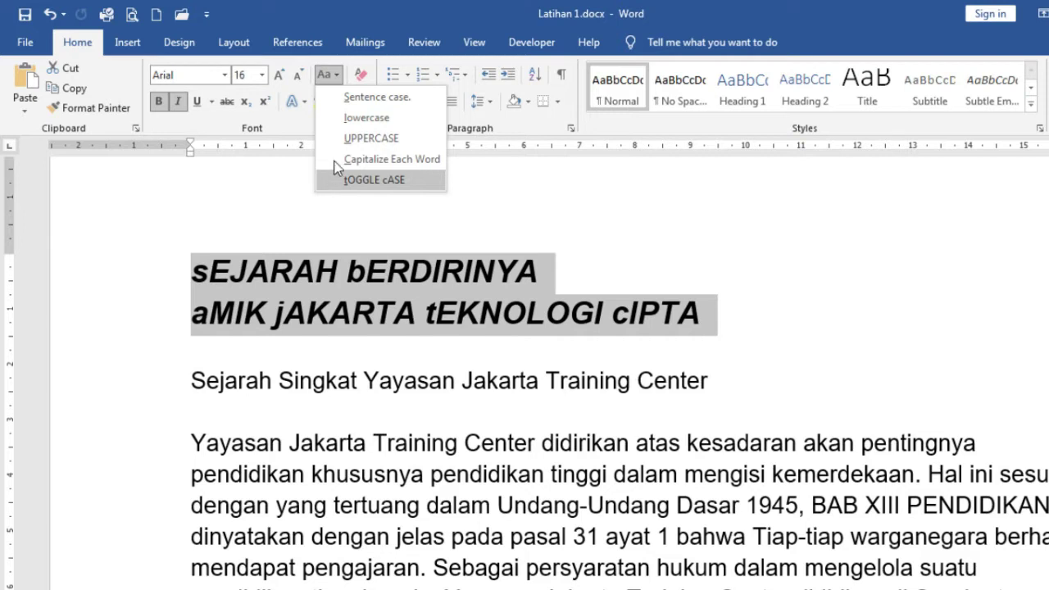
{"action": "left_click", "coordinate": [349, 118]}
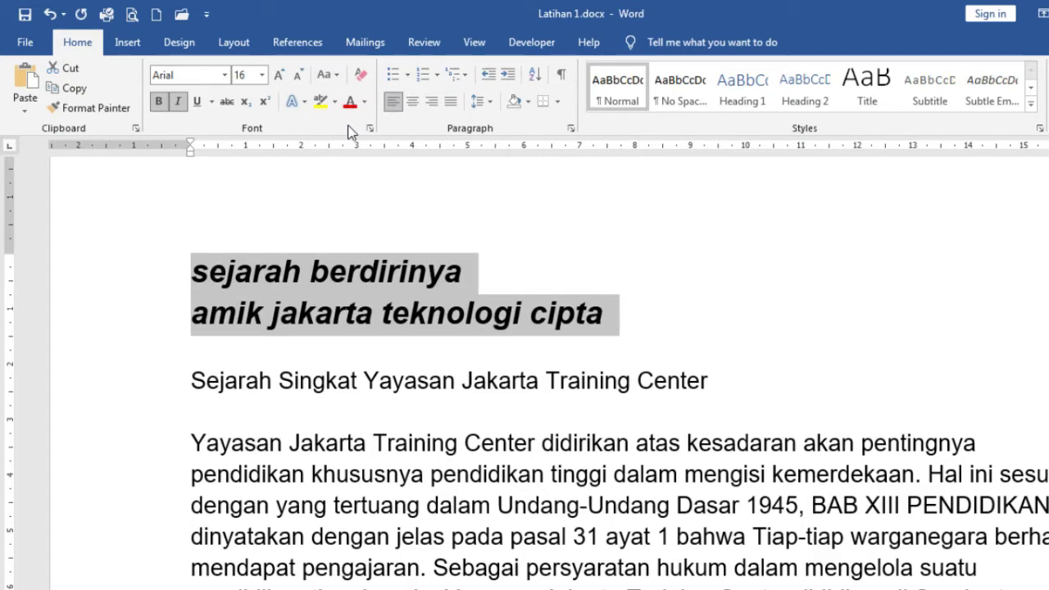
{"action": "left_click", "coordinate": [328, 83]}
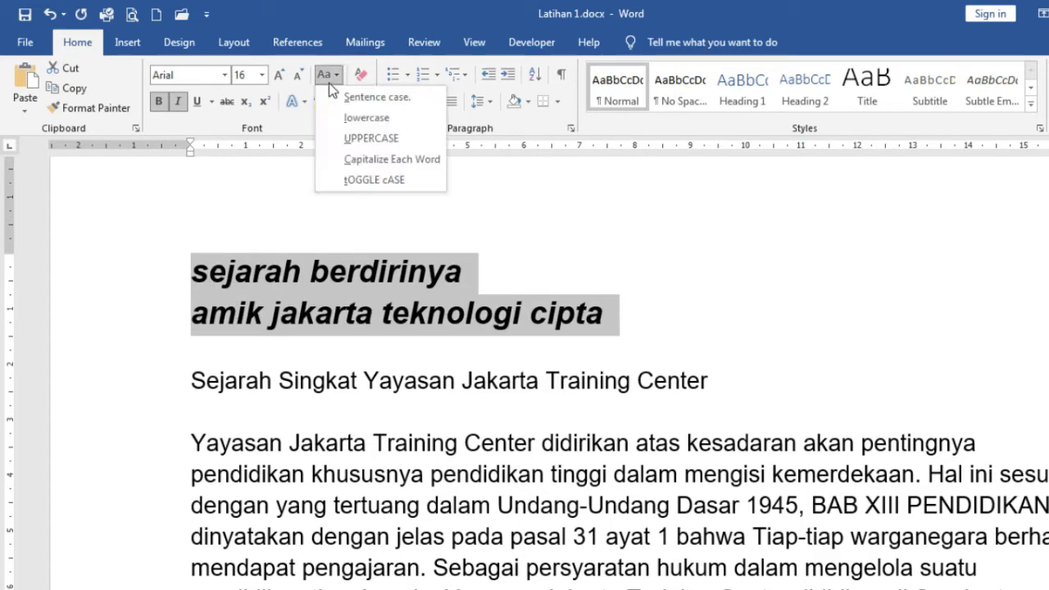
{"action": "left_click", "coordinate": [357, 182]}
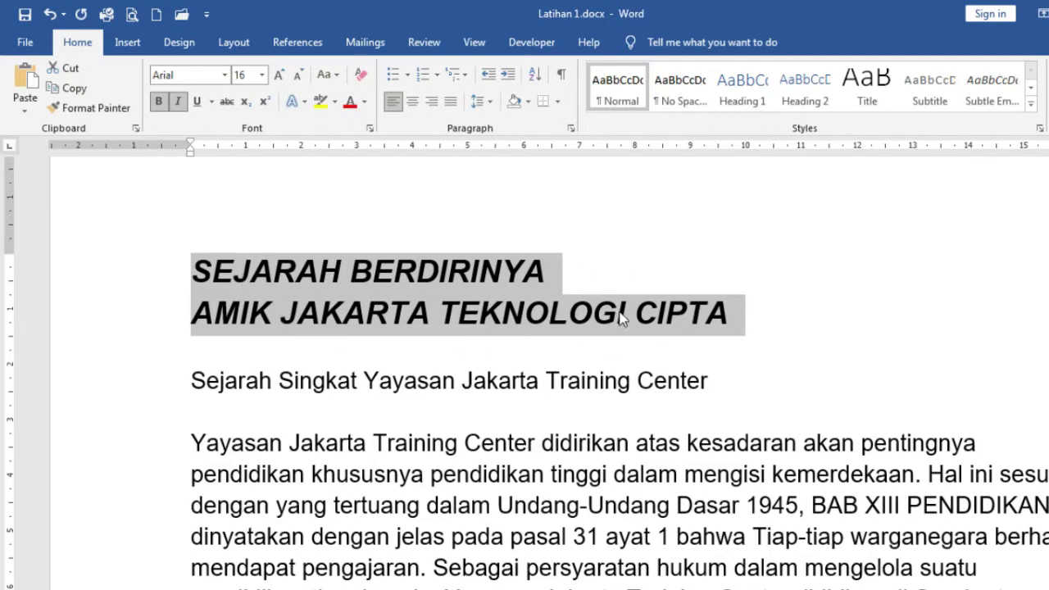
{"action": "left_click", "coordinate": [324, 78]}
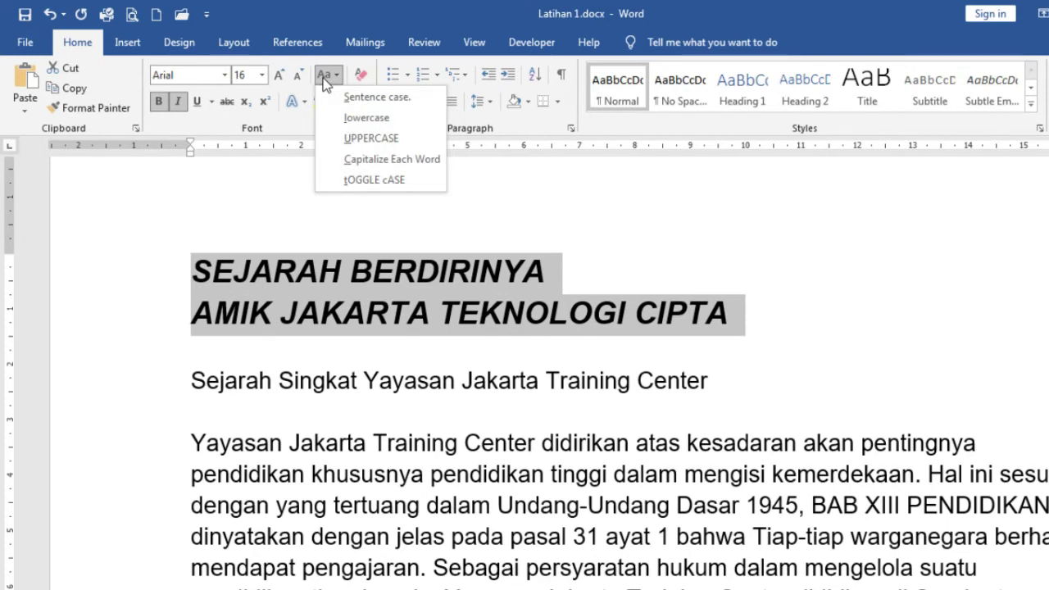
{"action": "left_click", "coordinate": [366, 161]}
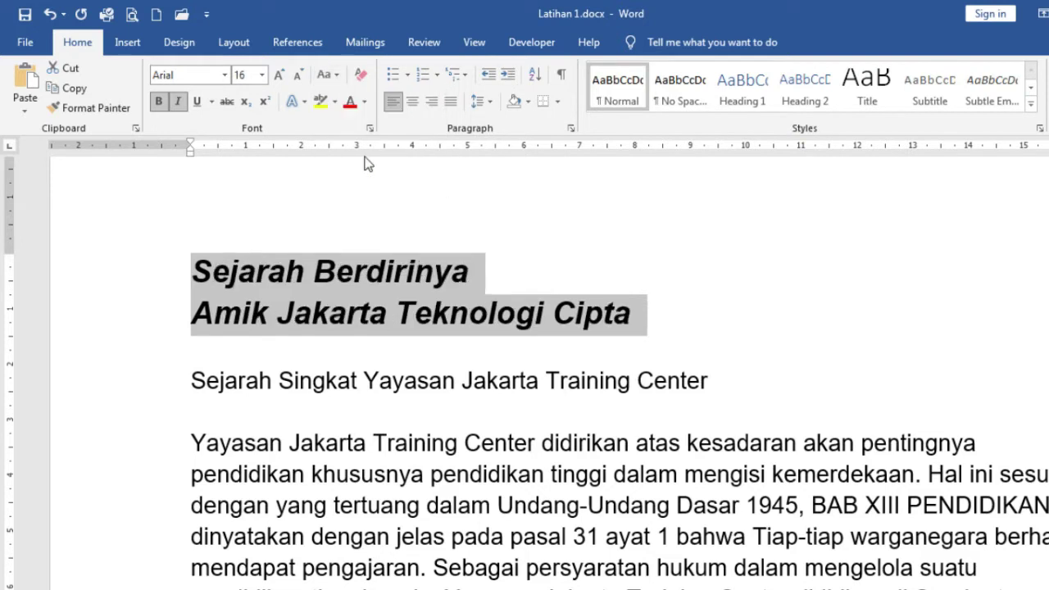
{"action": "left_click", "coordinate": [335, 76]}
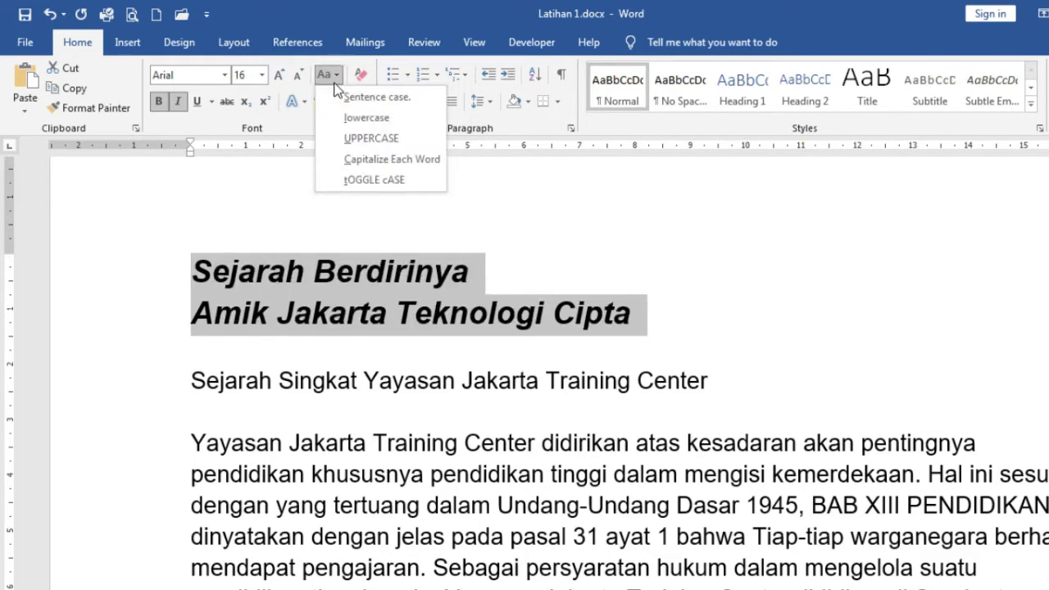
{"action": "left_click", "coordinate": [377, 183]}
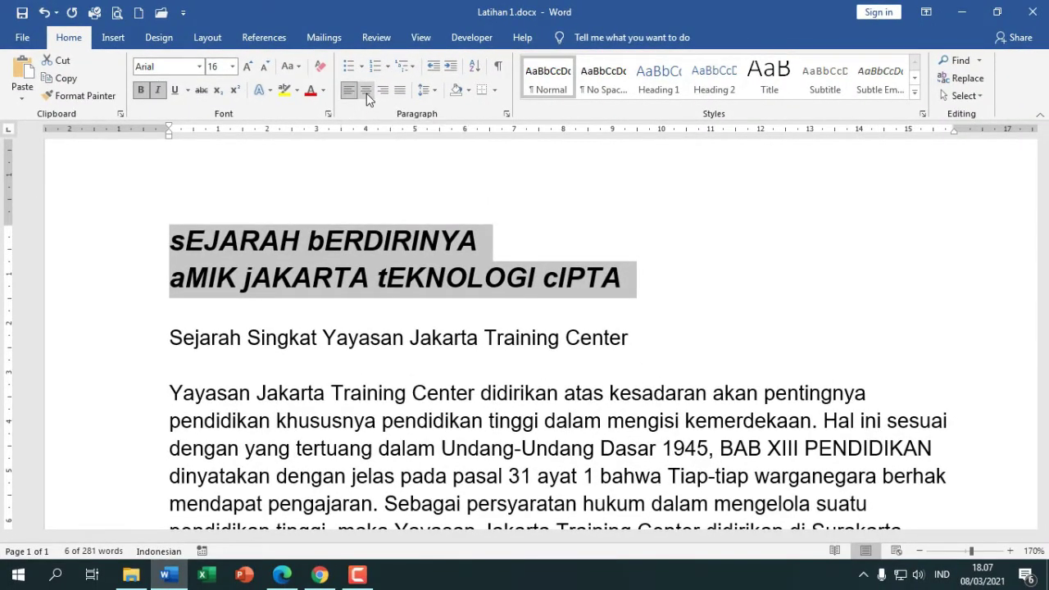
Centre the title, try right alignment, restore centring, then view the reference PDF
{"action": "left_click", "coordinate": [366, 96]}
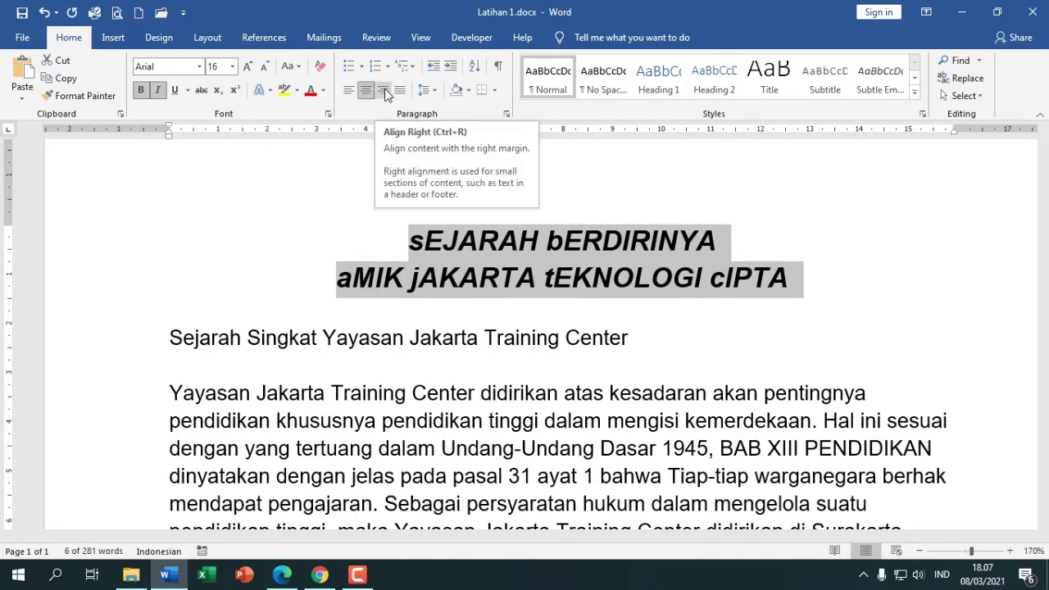
{"action": "left_click", "coordinate": [386, 96]}
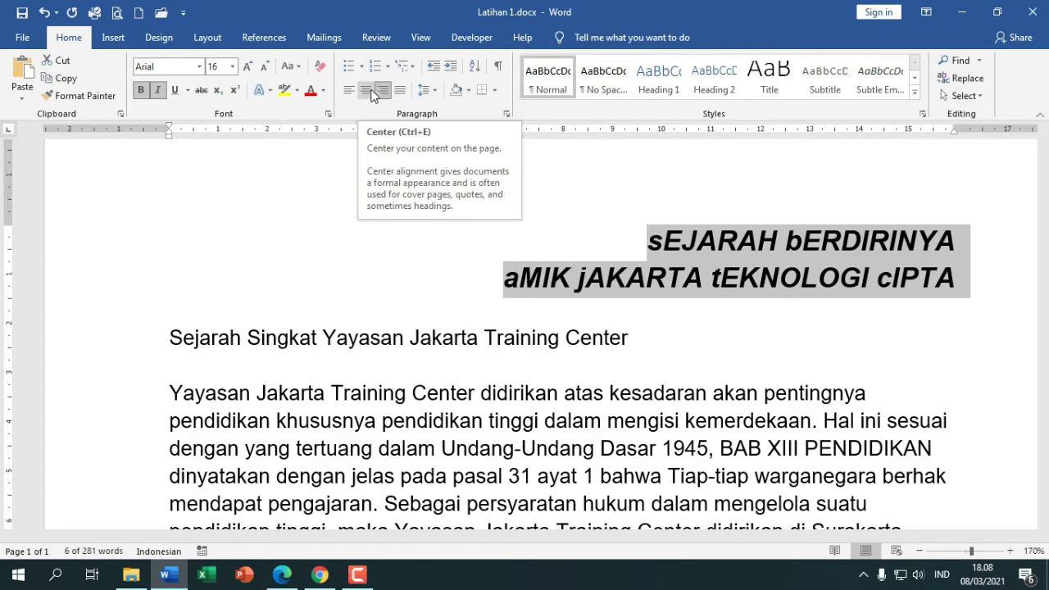
{"action": "left_click", "coordinate": [374, 95]}
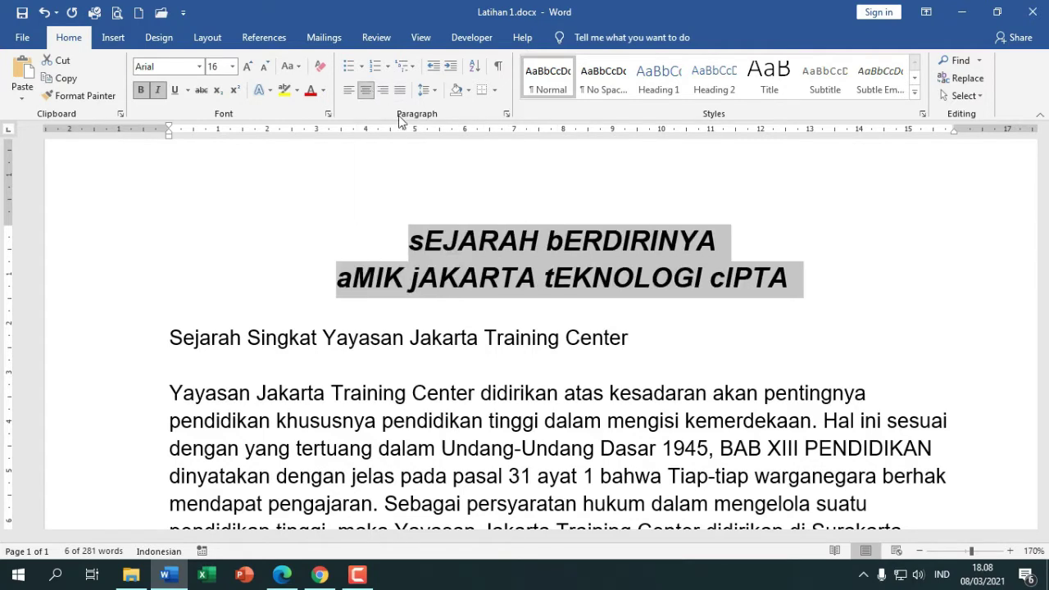
{"action": "left_click", "coordinate": [287, 578]}
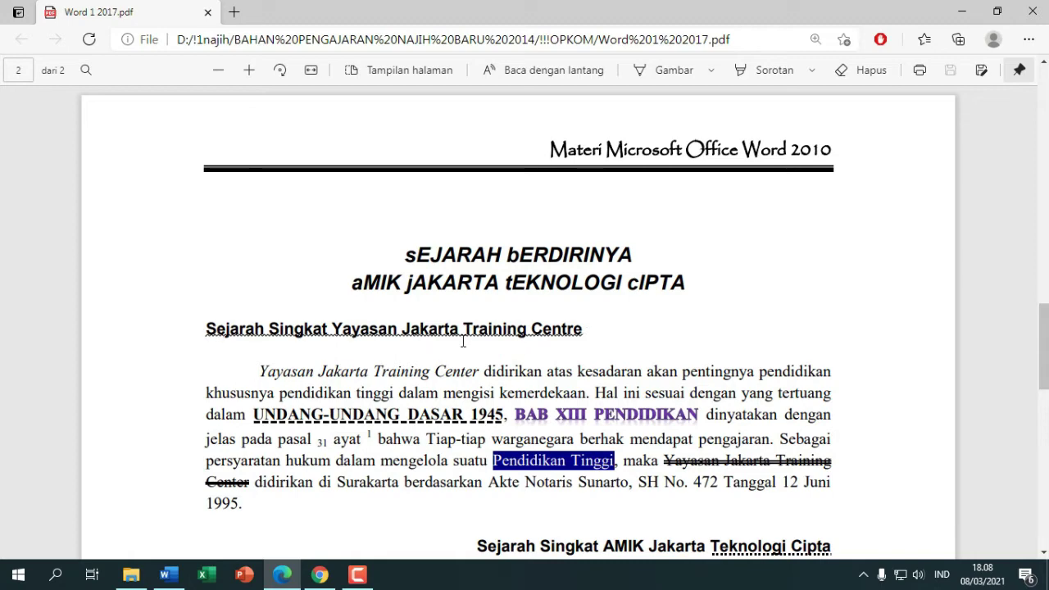
Switch from Edge back to Latihan 1.docx in Word
{"action": "left_click", "coordinate": [169, 577]}
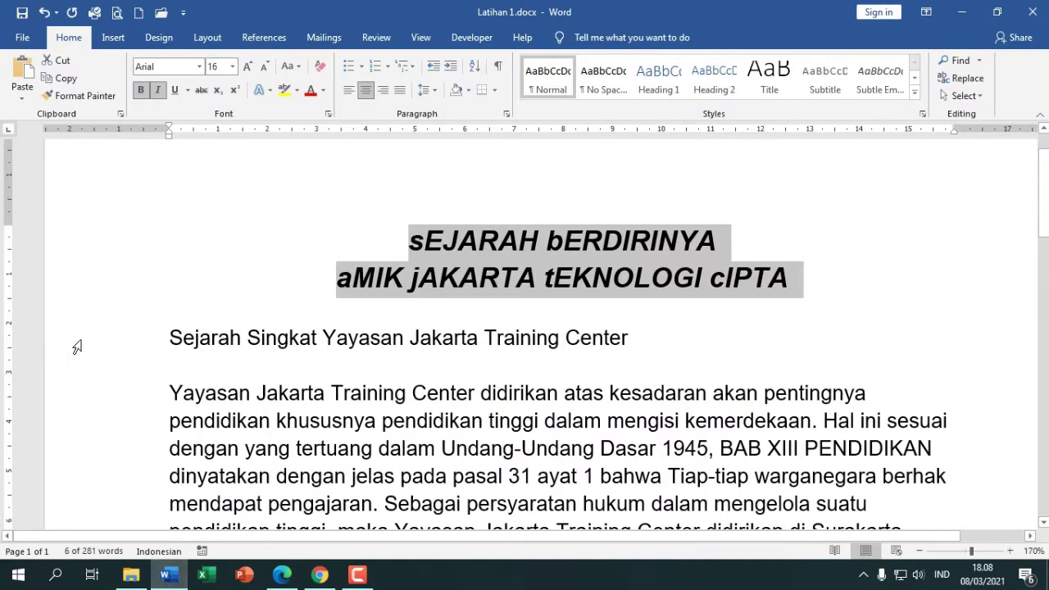
Make the heading 'Sejarah Singkat Yayasan Jakarta Training Center' bold with a wavy underline, then check the PDF
{"action": "left_click", "coordinate": [76, 347]}
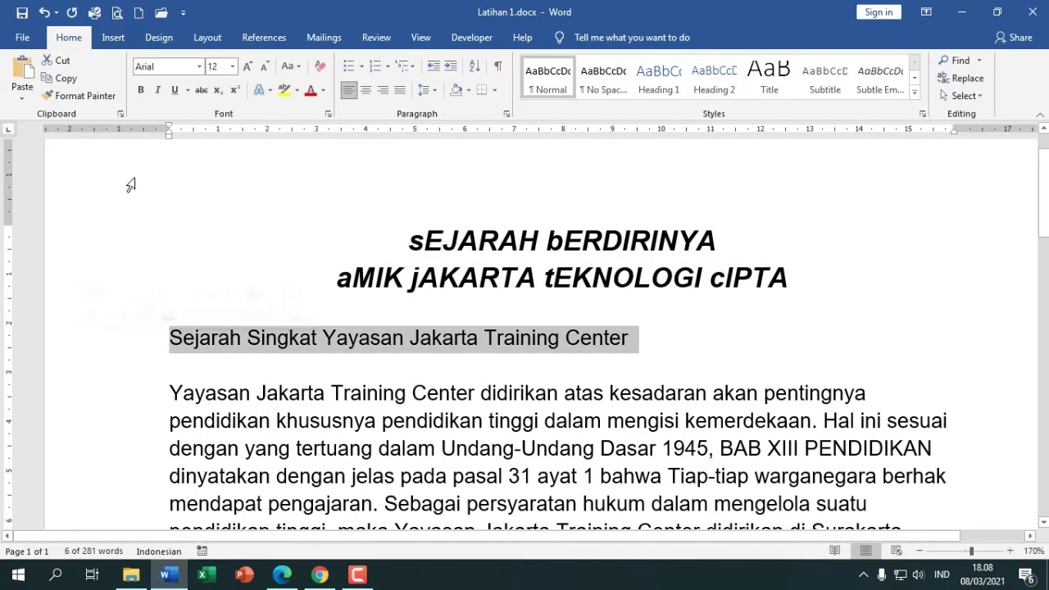
{"action": "left_click", "coordinate": [145, 90]}
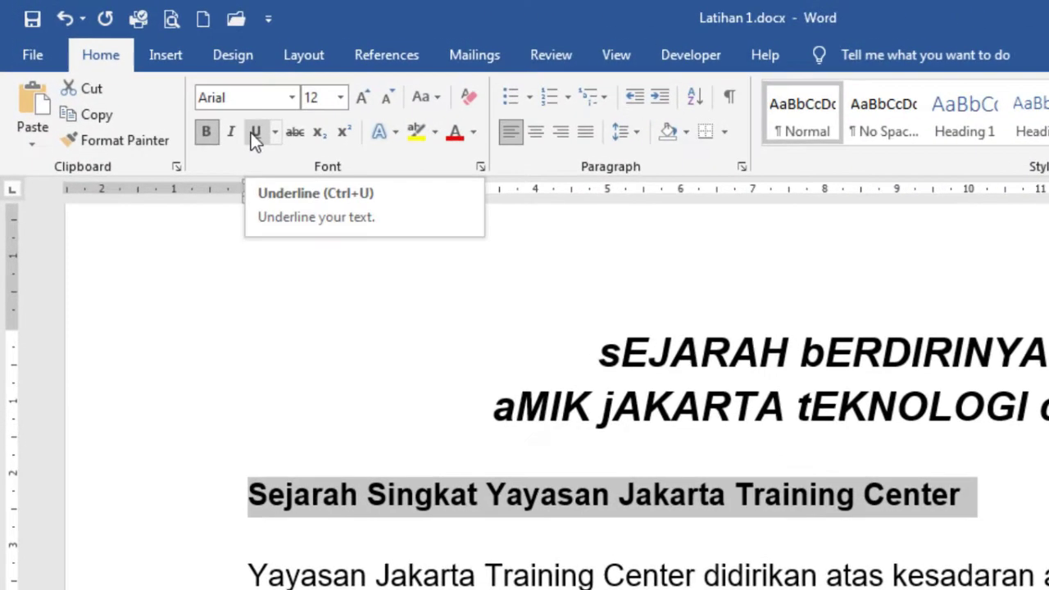
{"action": "left_click", "coordinate": [255, 137]}
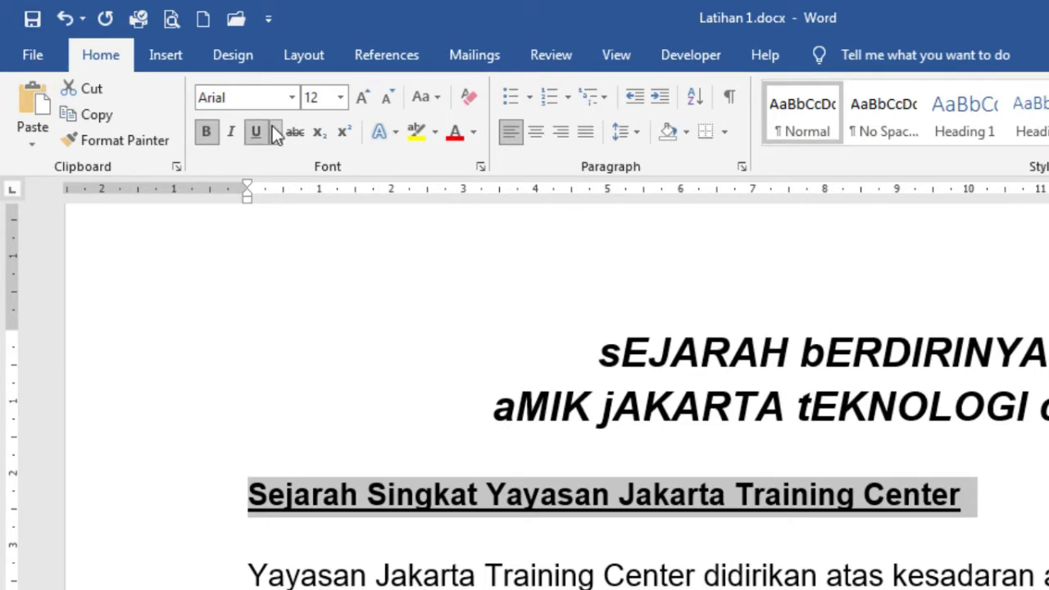
{"action": "left_click", "coordinate": [275, 132]}
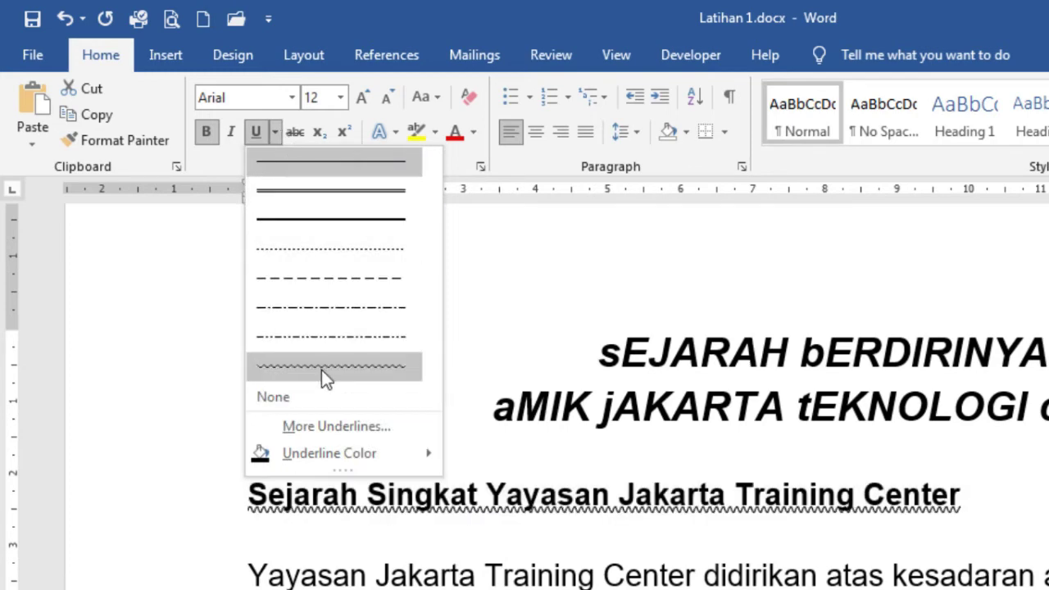
{"action": "left_click", "coordinate": [321, 370]}
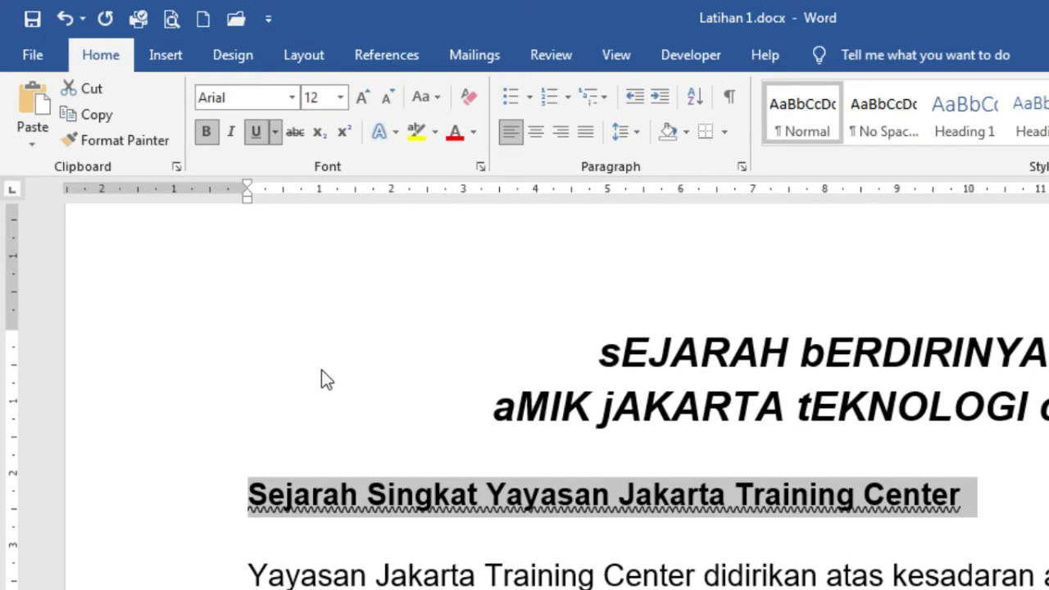
{"action": "scroll", "coordinate": [604, 437], "scroll_direction": "down", "scroll_amount": 3}
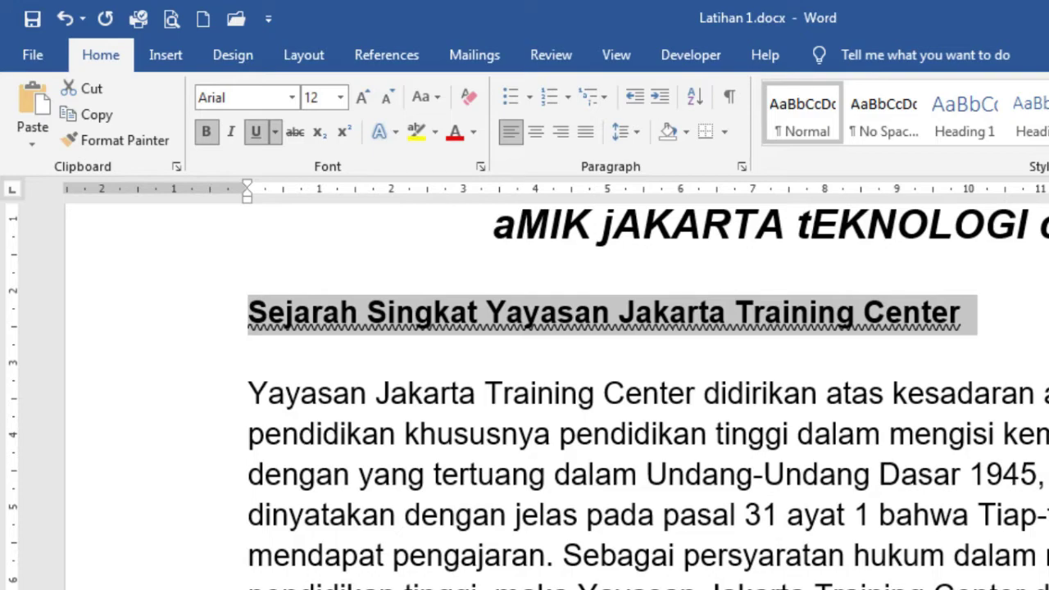
{"action": "key", "text": "alt+Tab"}
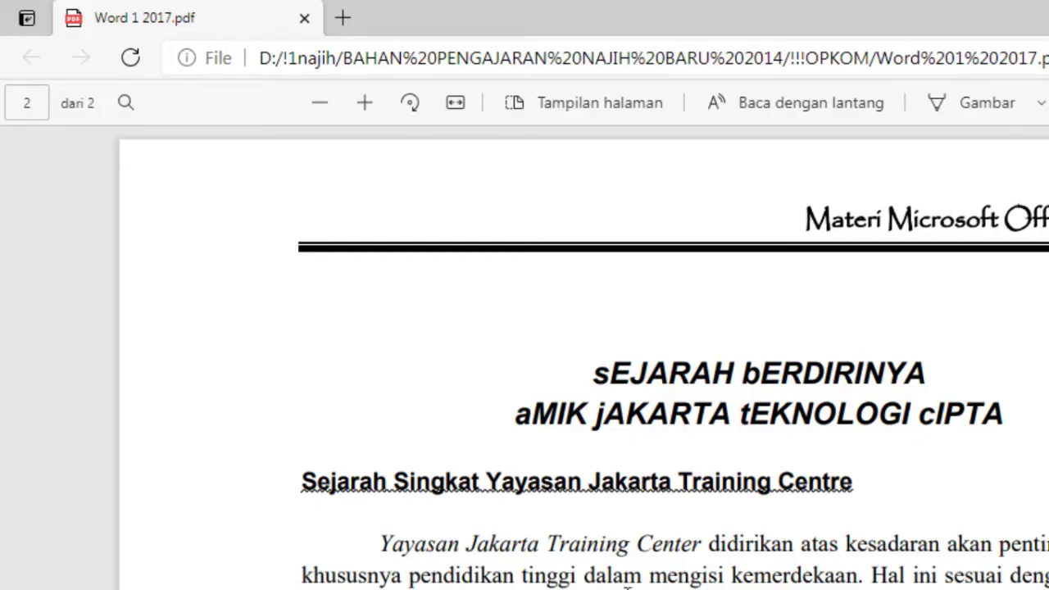
{"action": "scroll", "coordinate": [627, 587], "scroll_direction": "down", "scroll_amount": 2}
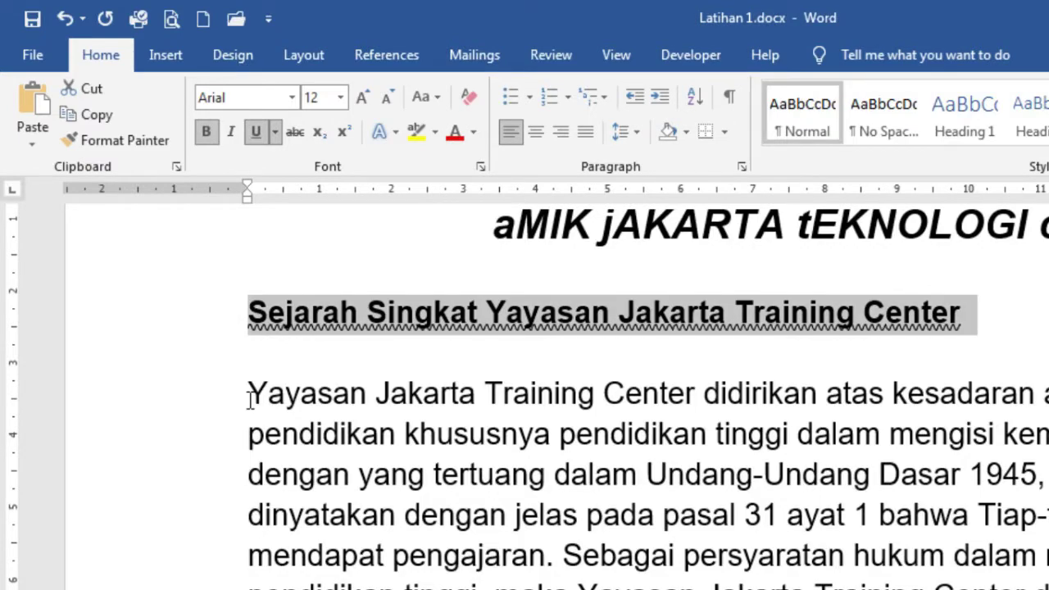
Italicise the opening 'Yayasan Jakarta Training Center' of the first paragraph, then return to the reference PDF
{"action": "mouse_move", "coordinate": [248, 393]}
{"action": "left_mouse_down"}
{"action": "mouse_move", "coordinate": [356, 403]}
{"action": "mouse_move", "coordinate": [601, 390]}
{"action": "left_mouse_up"}
{"action": "left_click_drag", "start_coordinate": [521, 339], "coordinate": [471, 272]}
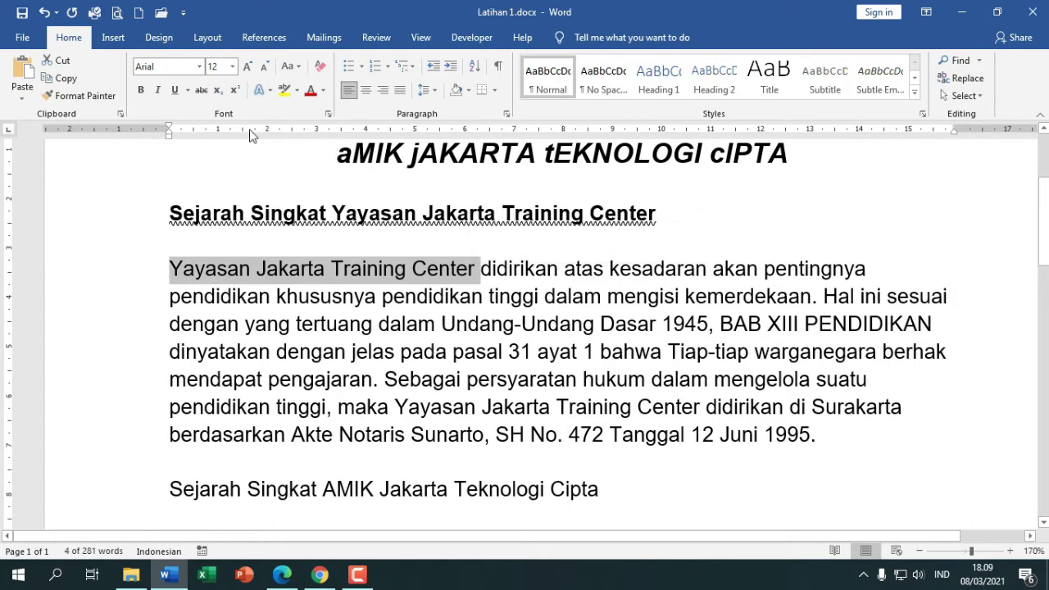
{"action": "left_click", "coordinate": [159, 92]}
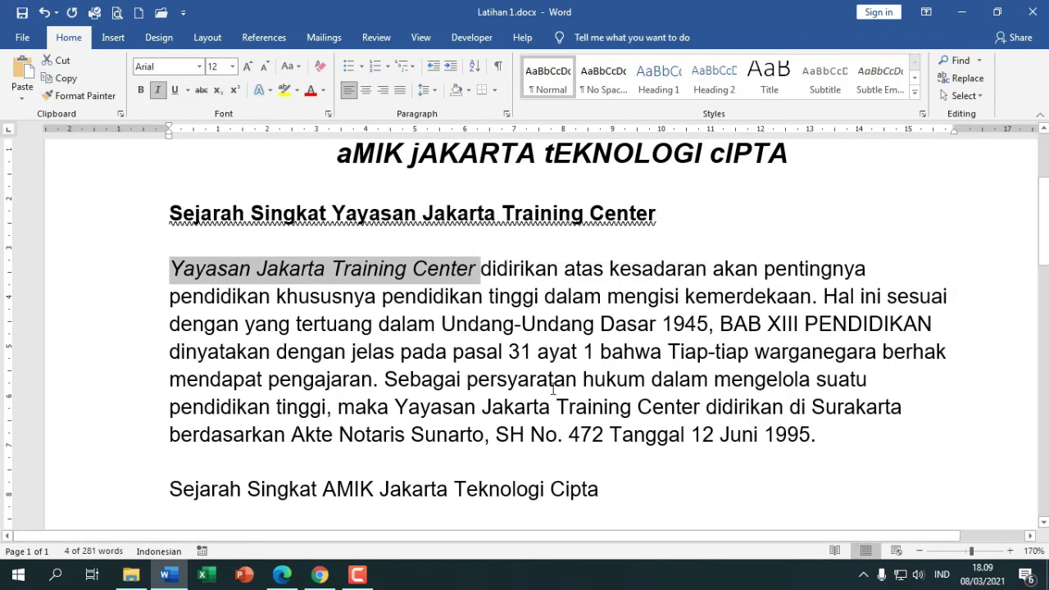
{"action": "mouse_move", "coordinate": [297, 580]}
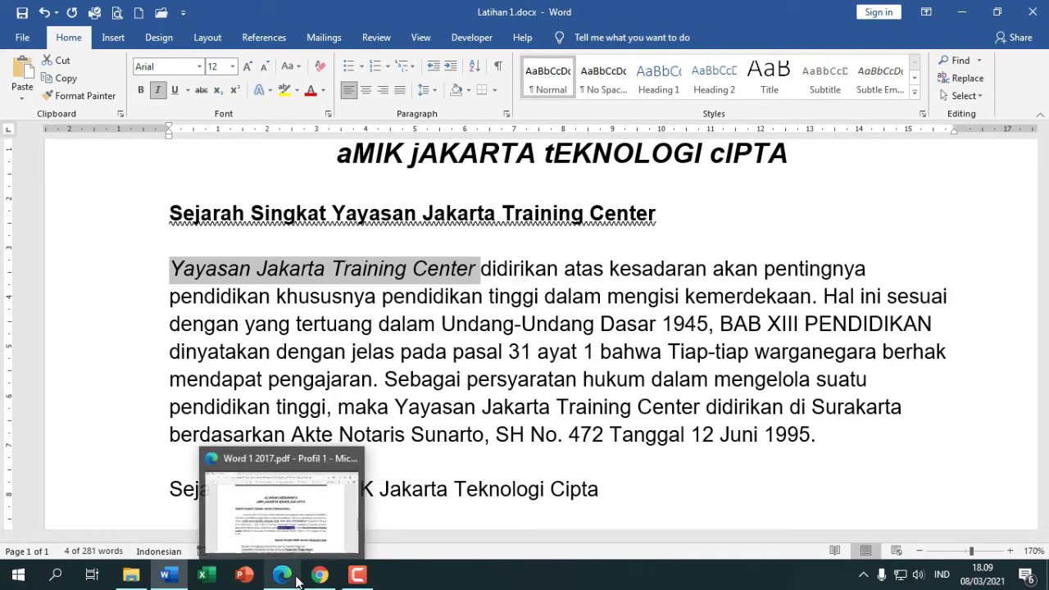
{"action": "left_click", "coordinate": [282, 504]}
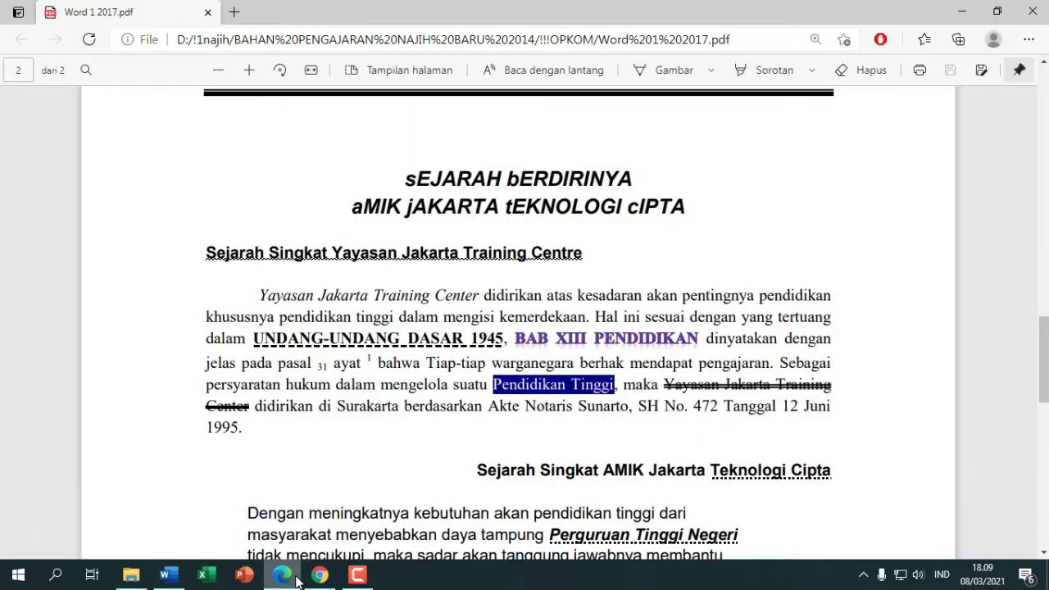
Put the reference PDF on the right half and Word on the left at full height
{"action": "left_click", "coordinate": [1000, 13]}
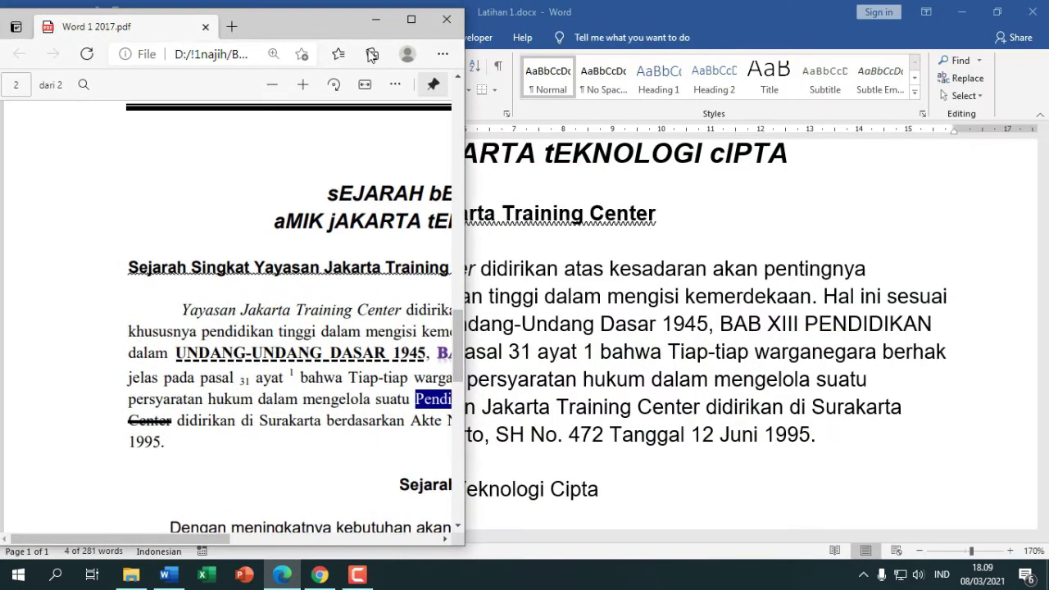
{"action": "mouse_move", "coordinate": [315, 7]}
{"action": "left_mouse_down"}
{"action": "mouse_move", "coordinate": [870, 26]}
{"action": "mouse_move", "coordinate": [1004, 10]}
{"action": "left_mouse_up"}
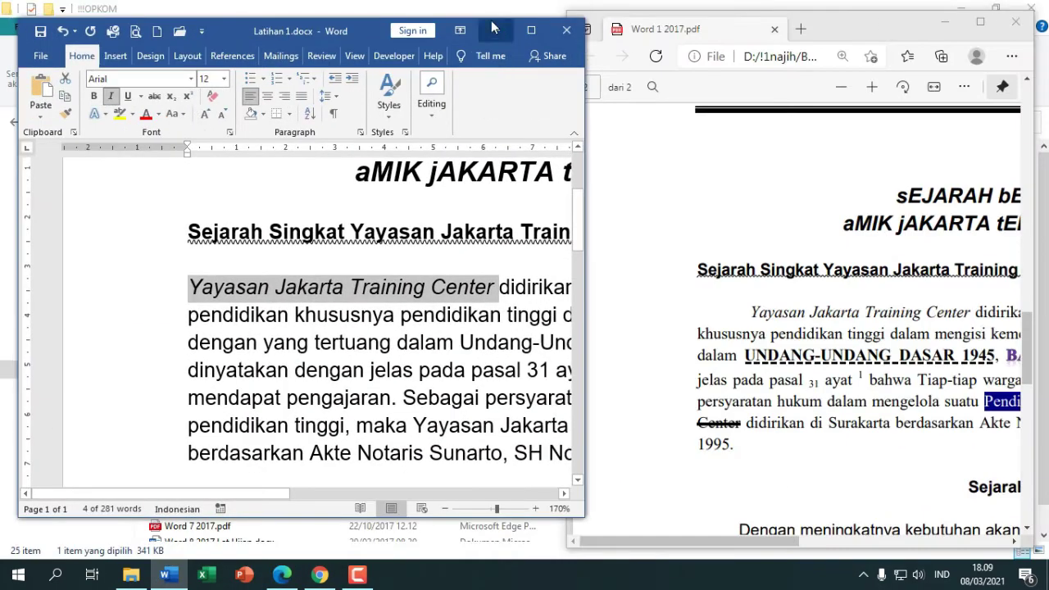
{"action": "left_click_drag", "start_coordinate": [361, 35], "coordinate": [333, 24]}
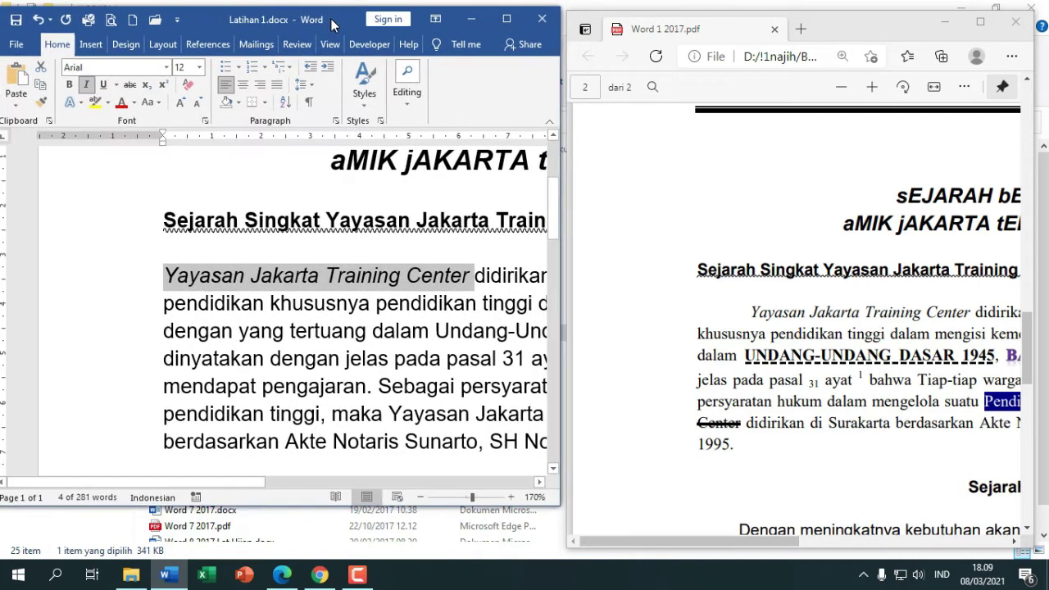
{"action": "double_click", "coordinate": [480, 506]}
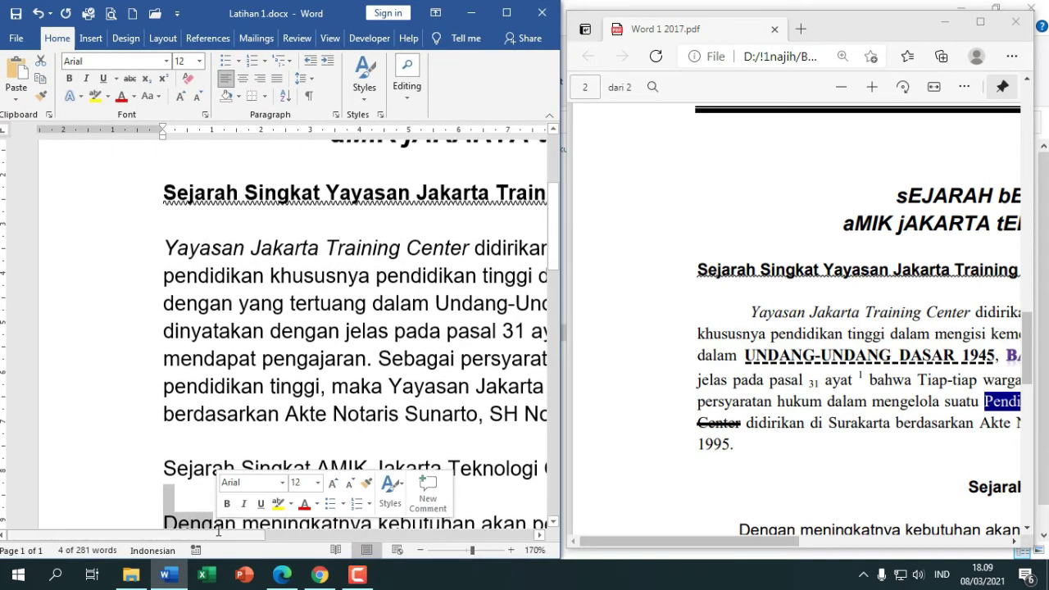
{"action": "scroll", "coordinate": [234, 534], "scroll_direction": "down", "scroll_amount": 1}
{"action": "left_click_drag", "start_coordinate": [229, 534], "coordinate": [297, 546]}
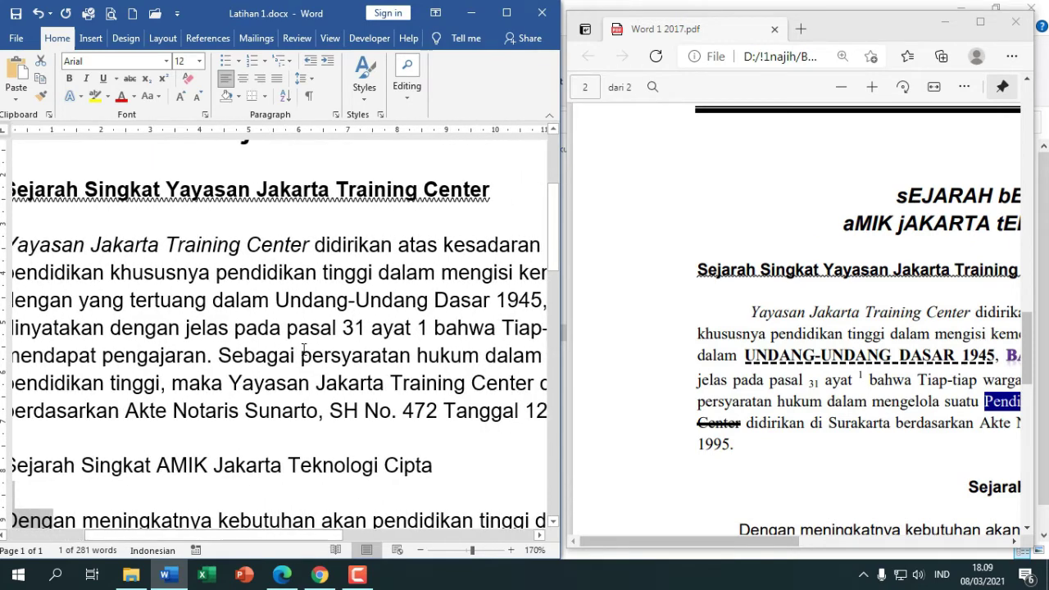
{"action": "scroll", "coordinate": [305, 348], "scroll_direction": "down", "scroll_amount": 2}
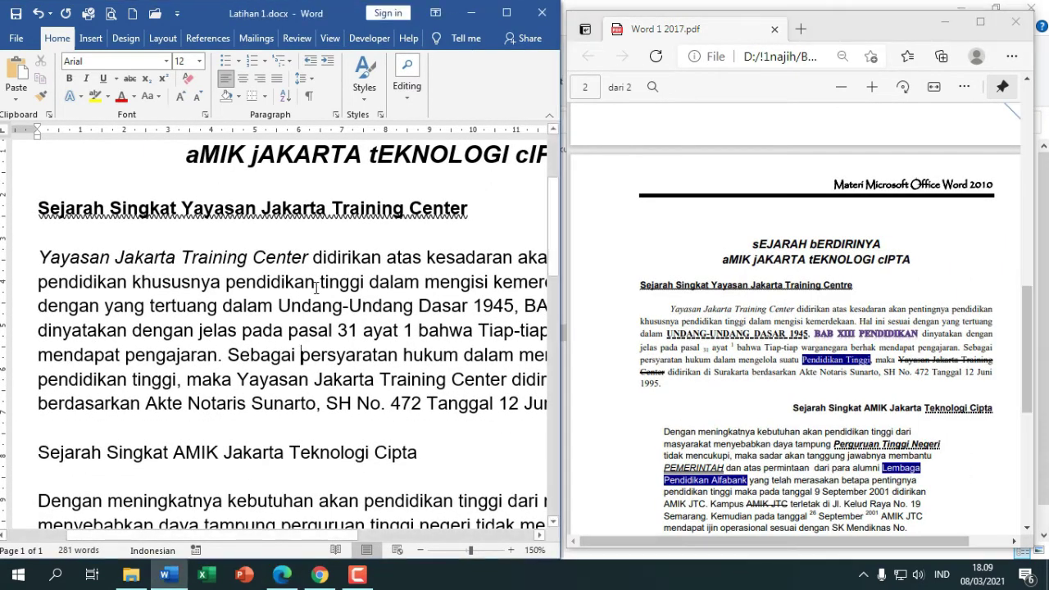
{"action": "scroll", "coordinate": [317, 282], "scroll_direction": "down", "scroll_amount": 2}
{"action": "scroll", "coordinate": [317, 288], "scroll_direction": "down", "scroll_amount": 1}
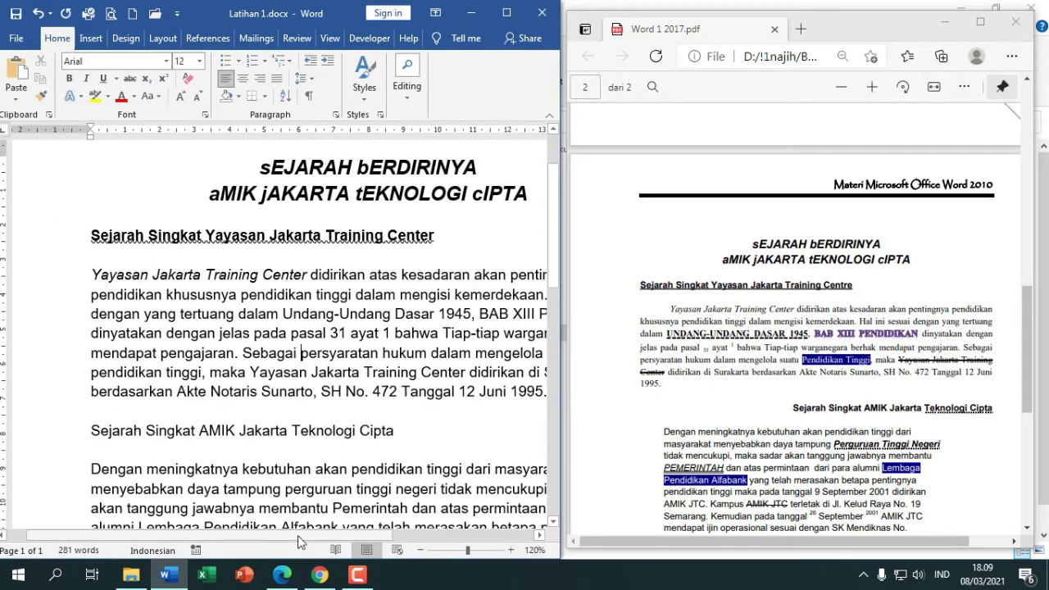
{"action": "left_click_drag", "start_coordinate": [297, 535], "coordinate": [361, 535]}
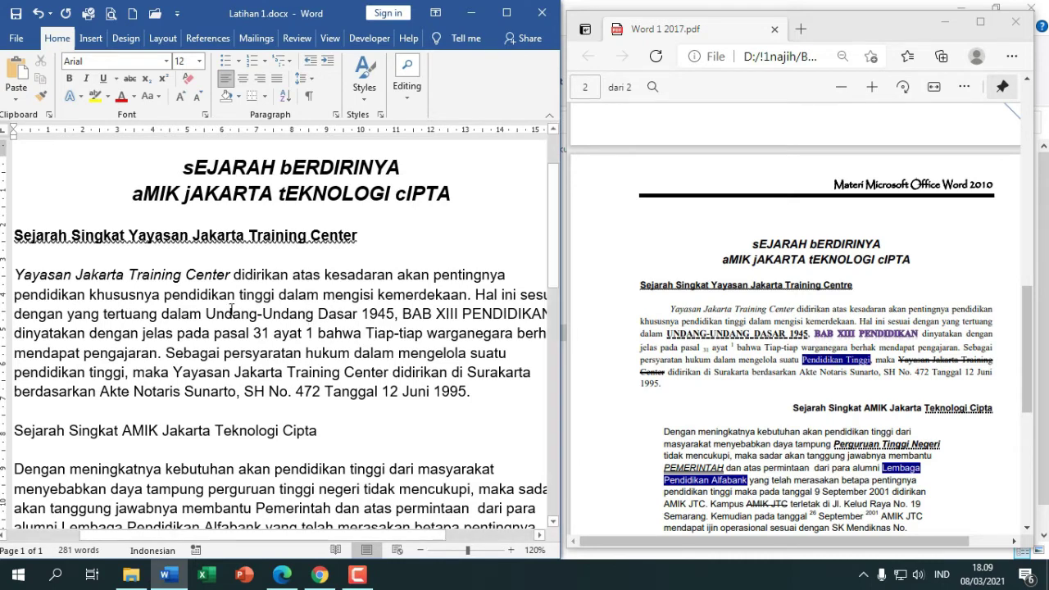
Make 'Undang-Undang Dasar 1945' uppercase and bold with a dashed underline, then select BAB XIII PENDIDIKAN
{"action": "left_click_drag", "start_coordinate": [207, 314], "coordinate": [382, 318]}
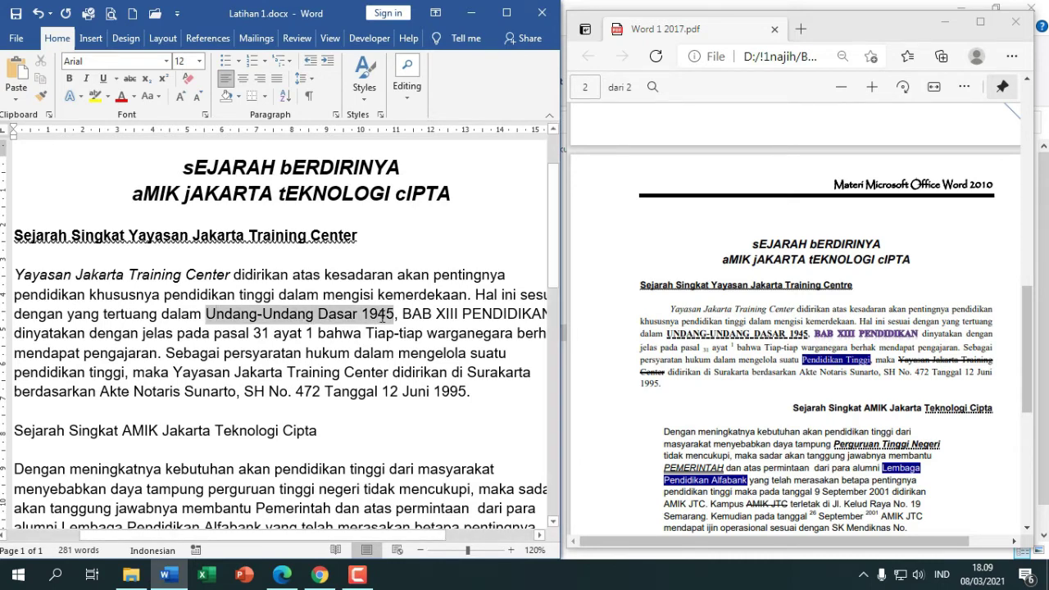
{"action": "left_click", "coordinate": [154, 100]}
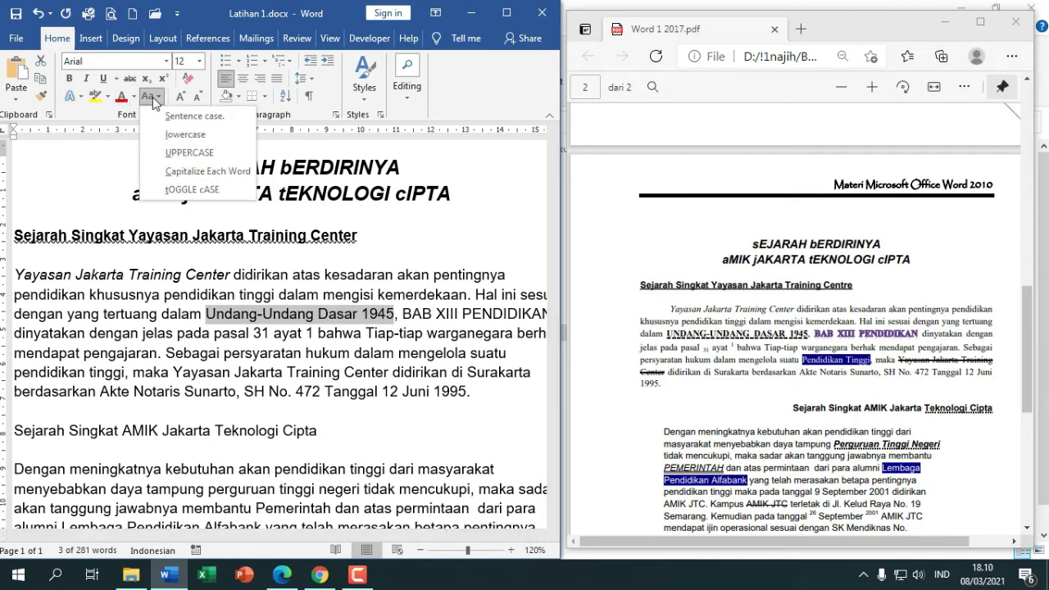
{"action": "left_click", "coordinate": [193, 156]}
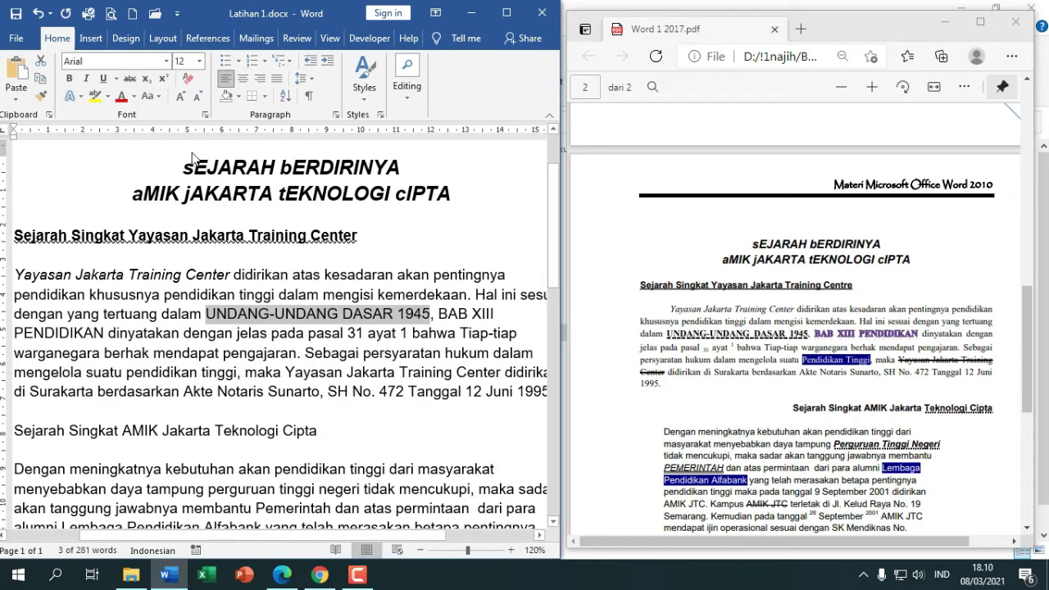
{"action": "left_click", "coordinate": [70, 77]}
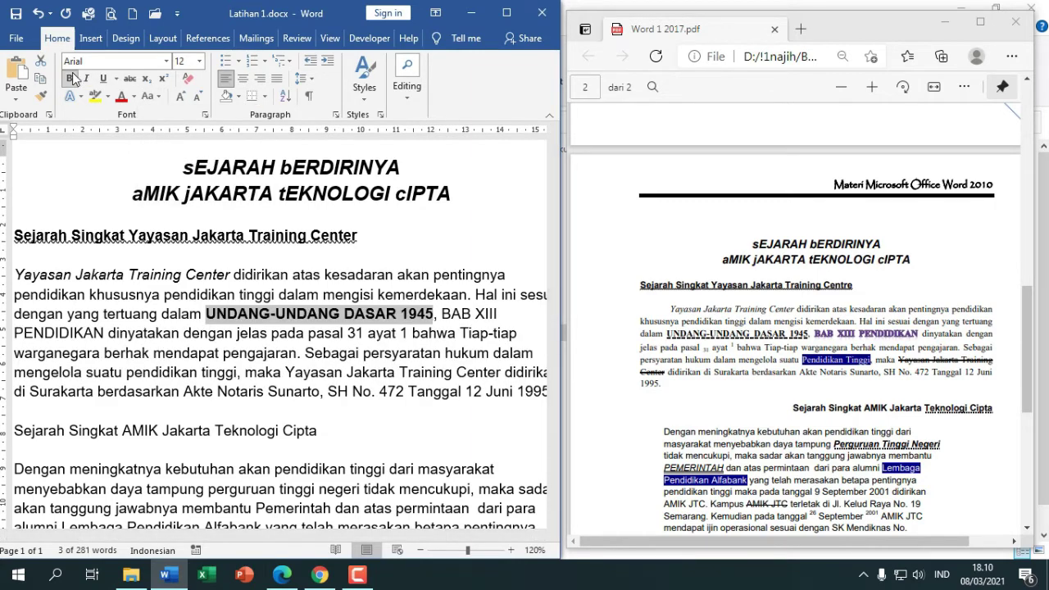
{"action": "left_click", "coordinate": [117, 78]}
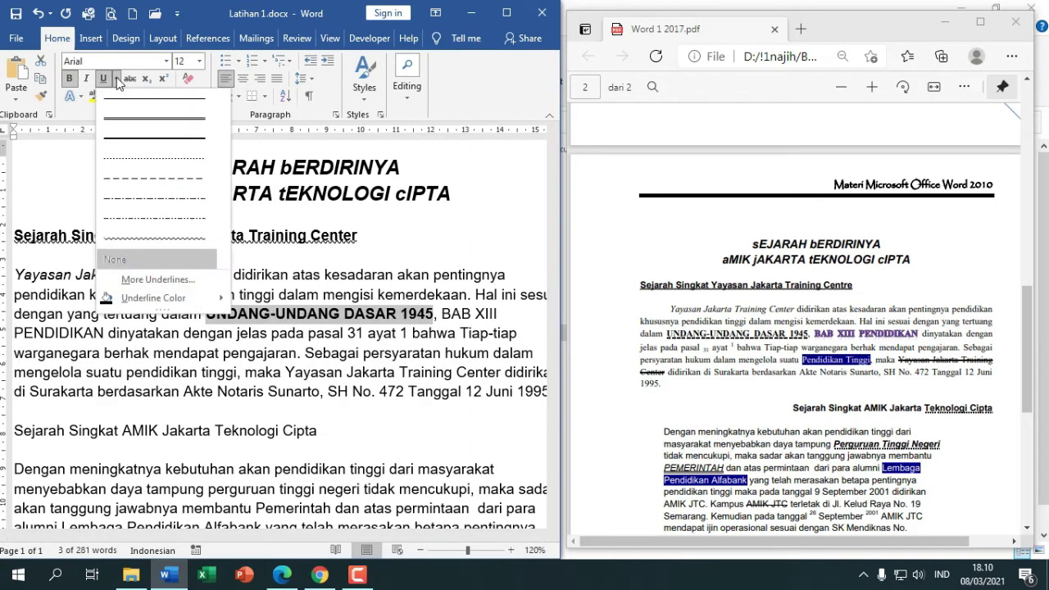
{"action": "left_click", "coordinate": [170, 179]}
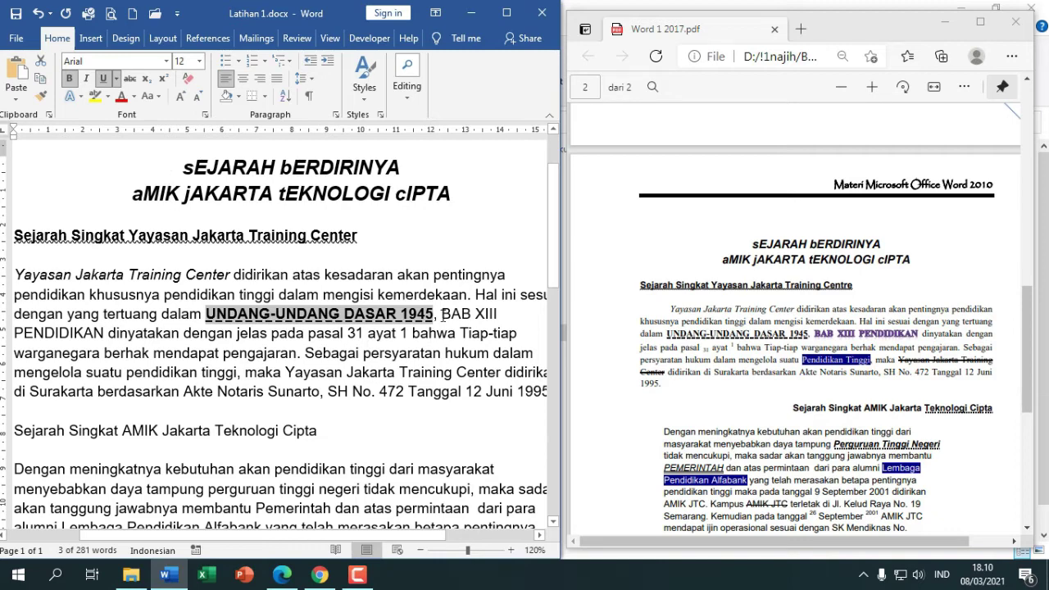
{"action": "left_click_drag", "start_coordinate": [443, 314], "coordinate": [90, 337]}
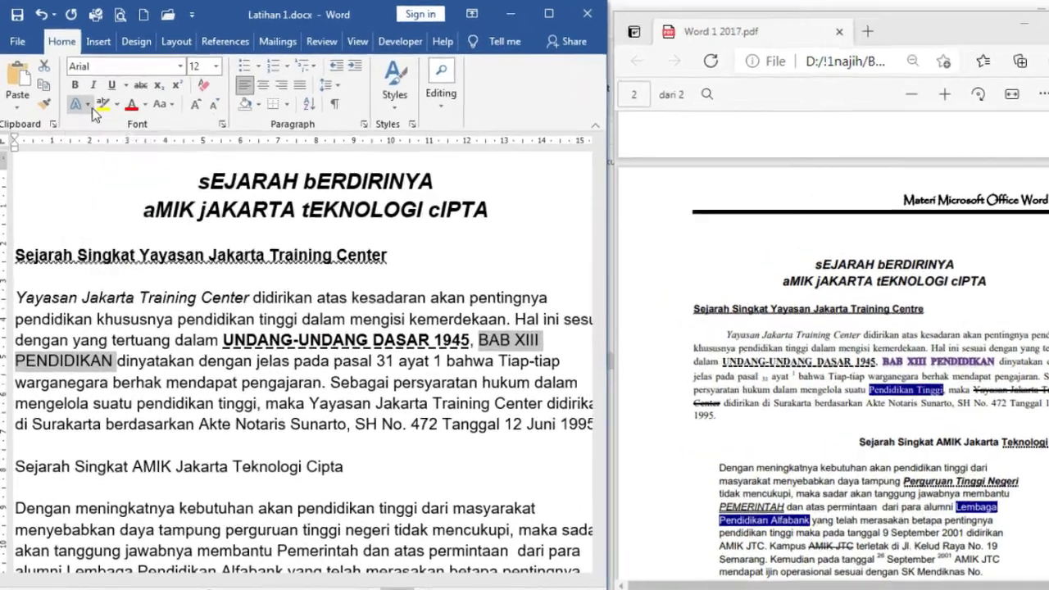
Apply the light blue outlined text effect to BAB XIII PENDIDIKAN, leaving other effect options unchanged
{"action": "left_click", "coordinate": [85, 98]}
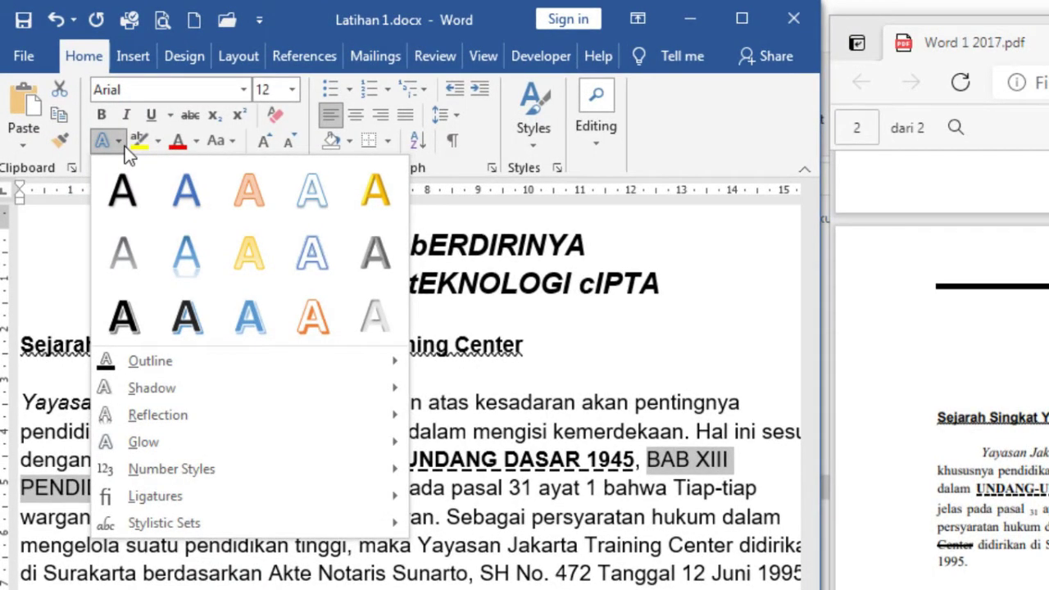
{"action": "left_click", "coordinate": [278, 303]}
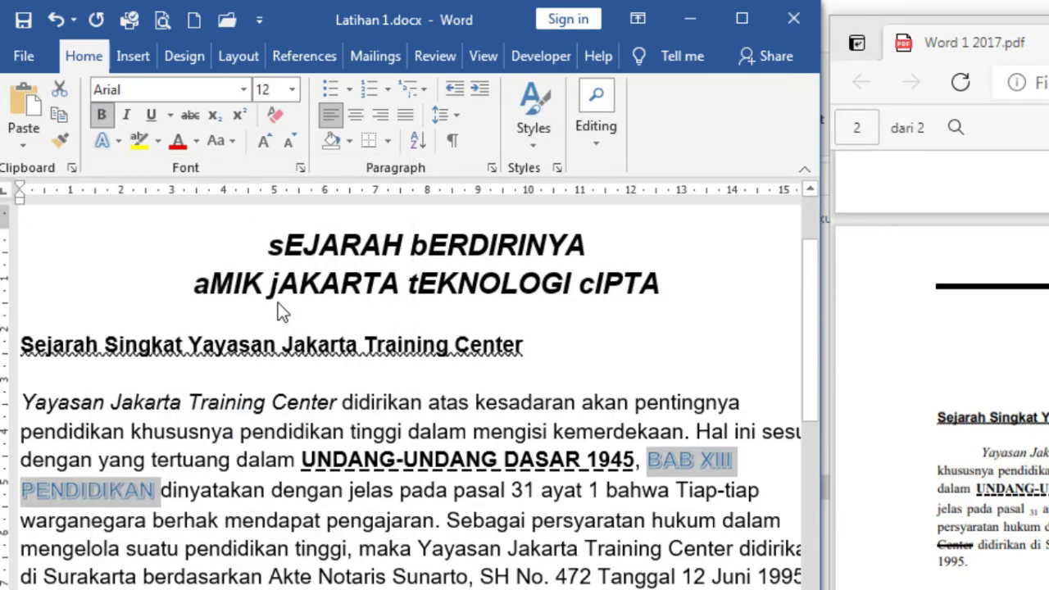
{"action": "left_click", "coordinate": [113, 146]}
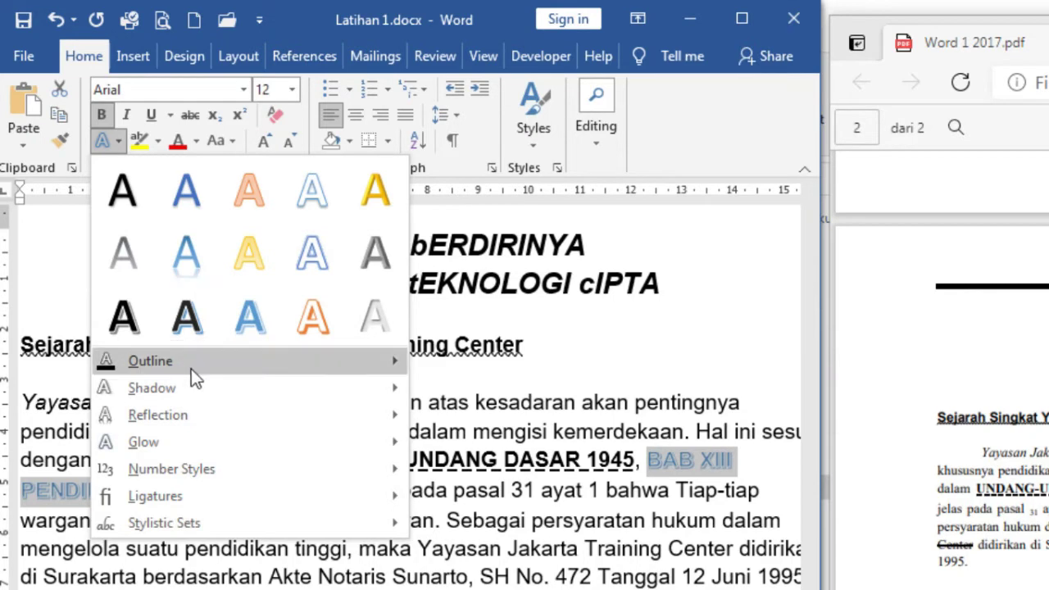
{"action": "mouse_move", "coordinate": [191, 369]}
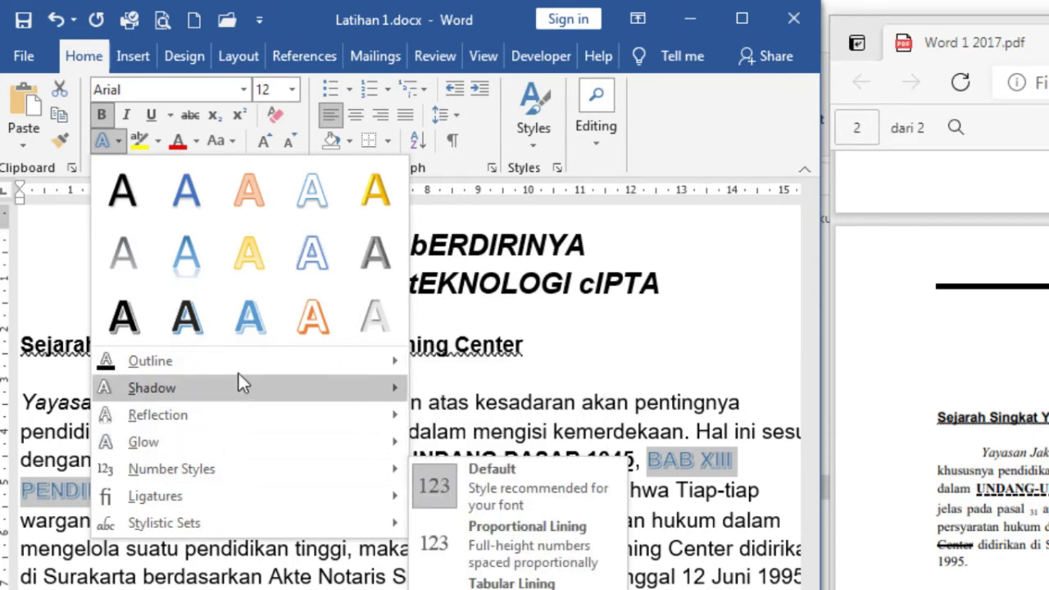
{"action": "mouse_move", "coordinate": [243, 388]}
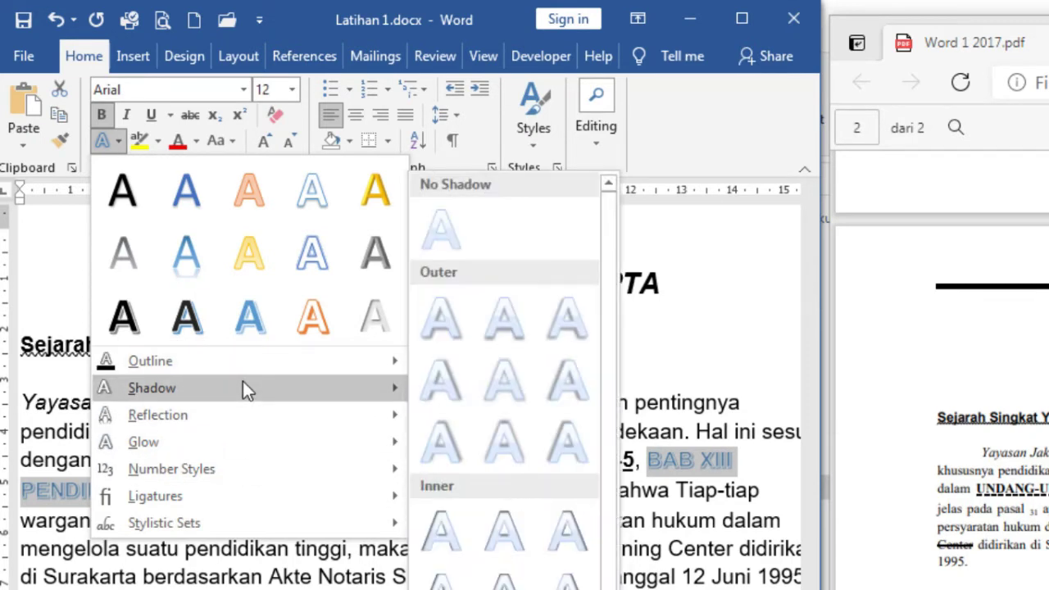
{"action": "mouse_move", "coordinate": [261, 413]}
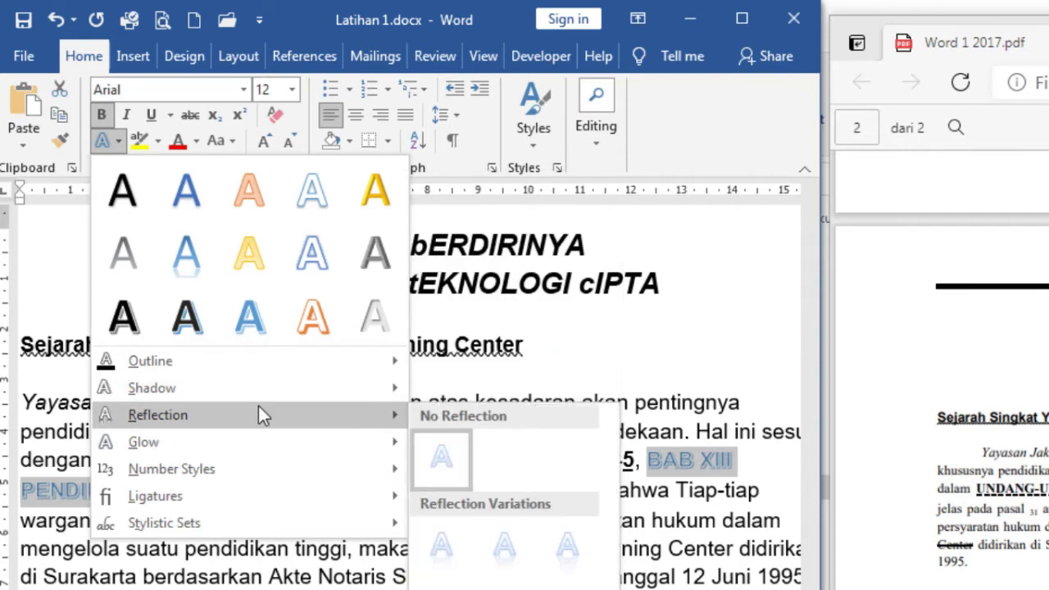
{"action": "mouse_move", "coordinate": [282, 434]}
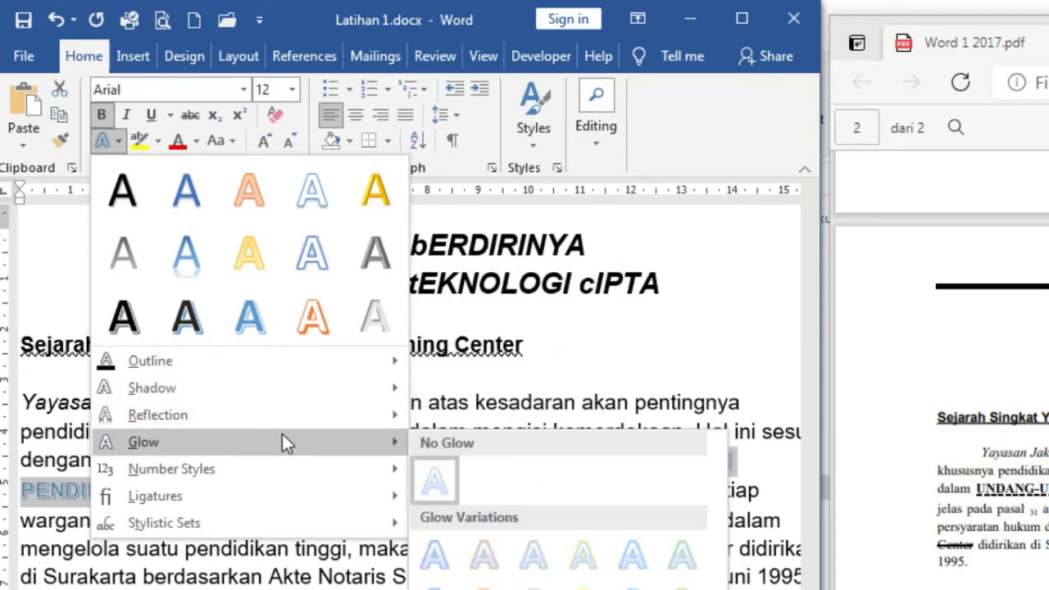
{"action": "left_click", "coordinate": [435, 407]}
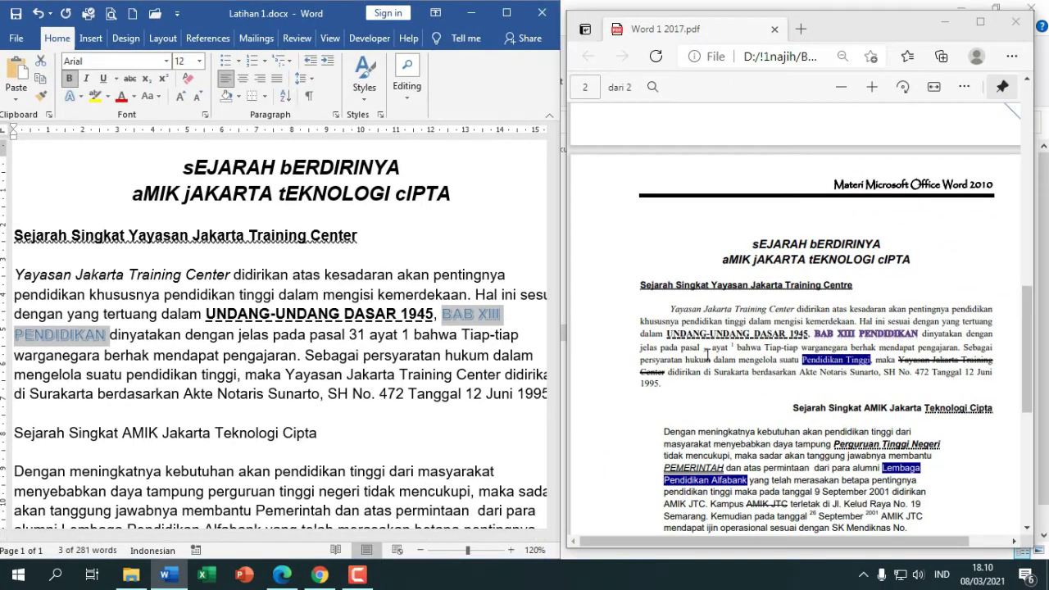
{"action": "left_click", "coordinate": [707, 355]}
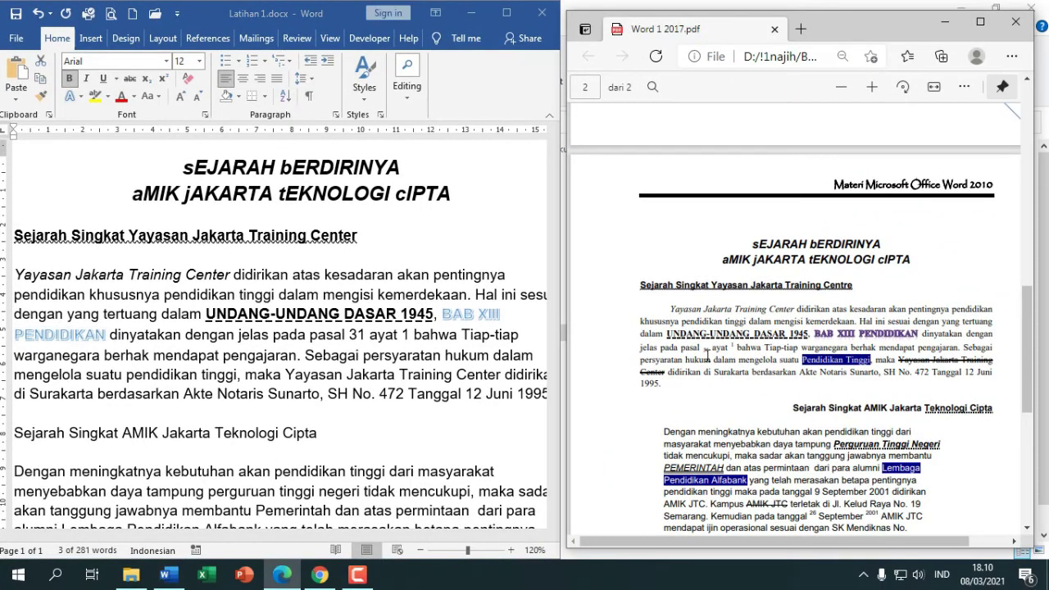
Subscript the number 31 after 'pasal' and superscript the 1 after 'ayat'
{"action": "scroll", "coordinate": [707, 355], "scroll_direction": "up", "scroll_amount": 1, "text": "ctrl"}
{"action": "scroll", "coordinate": [708, 352], "scroll_direction": "up", "scroll_amount": 1, "text": "ctrl"}
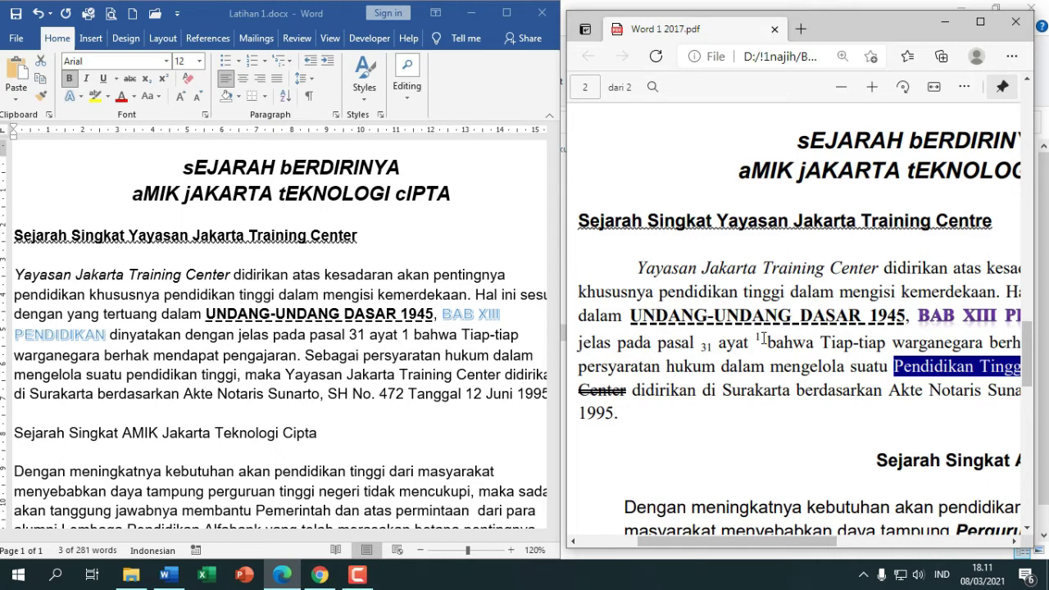
{"action": "left_click", "coordinate": [353, 338]}
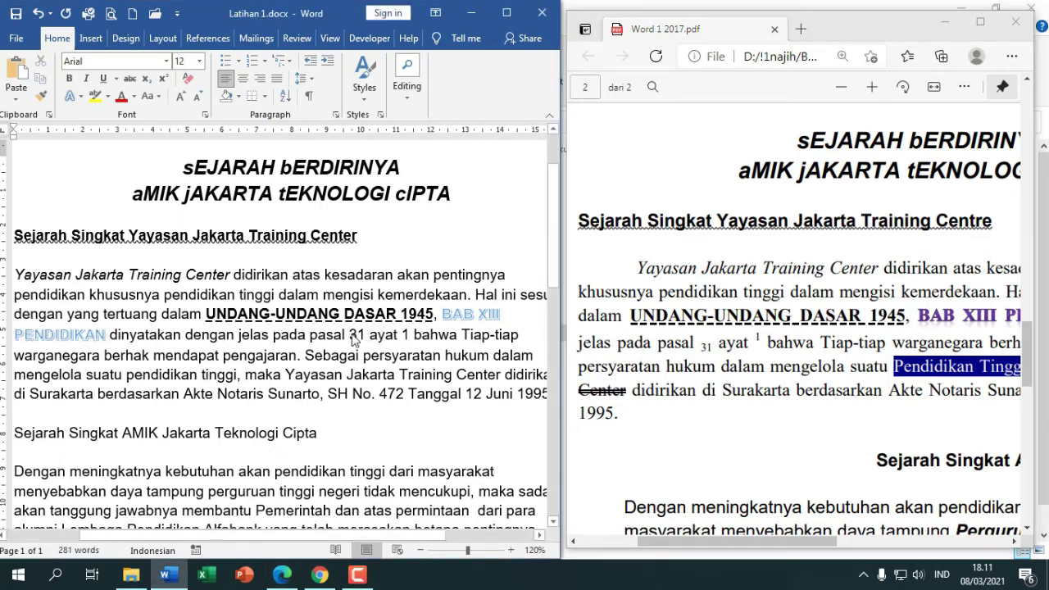
{"action": "double_click", "coordinate": [357, 336]}
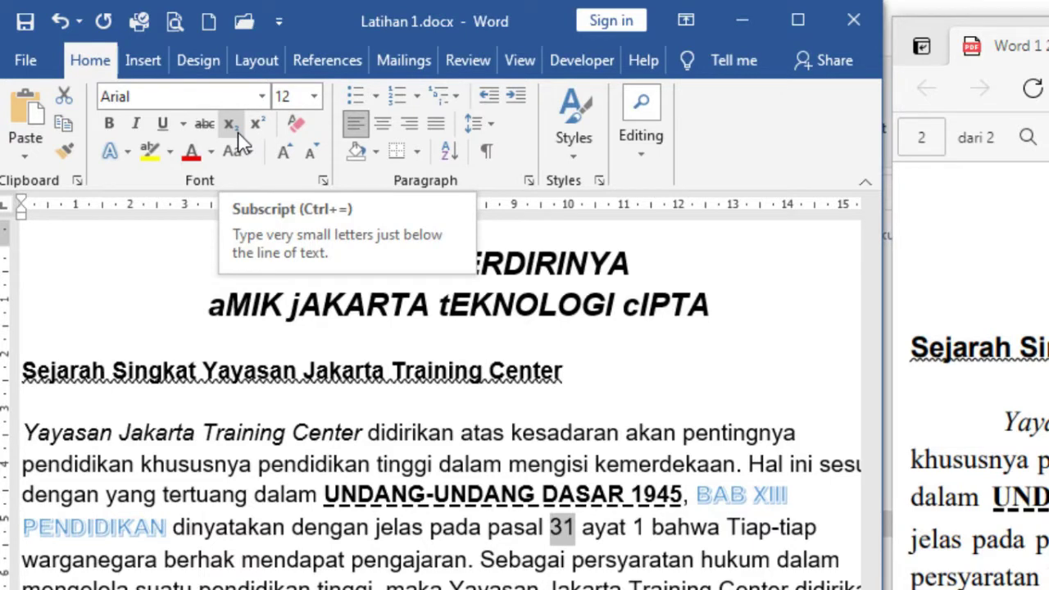
{"action": "left_click", "coordinate": [231, 124]}
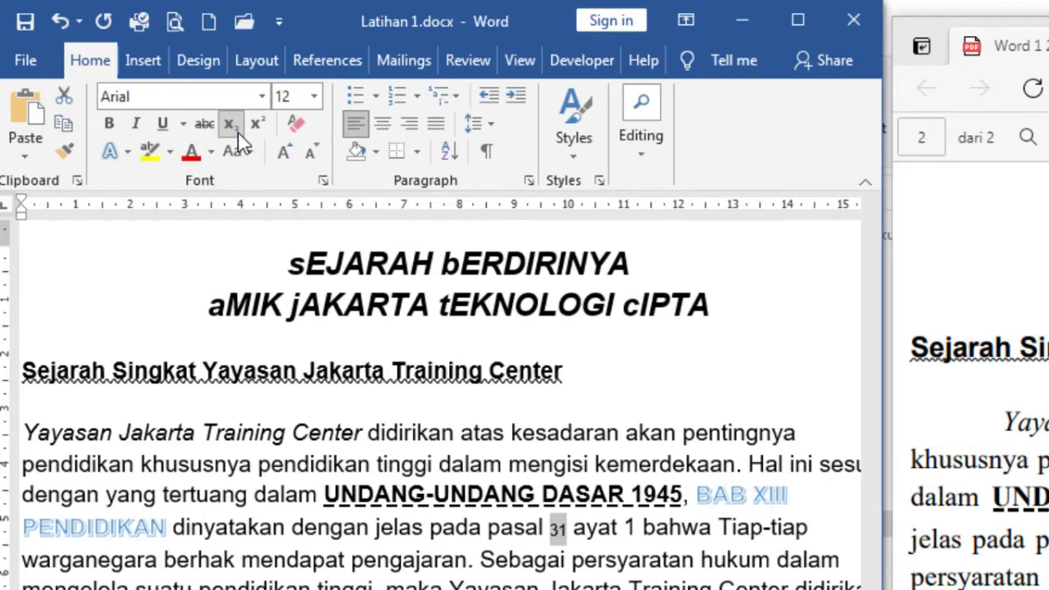
{"action": "double_click", "coordinate": [630, 527]}
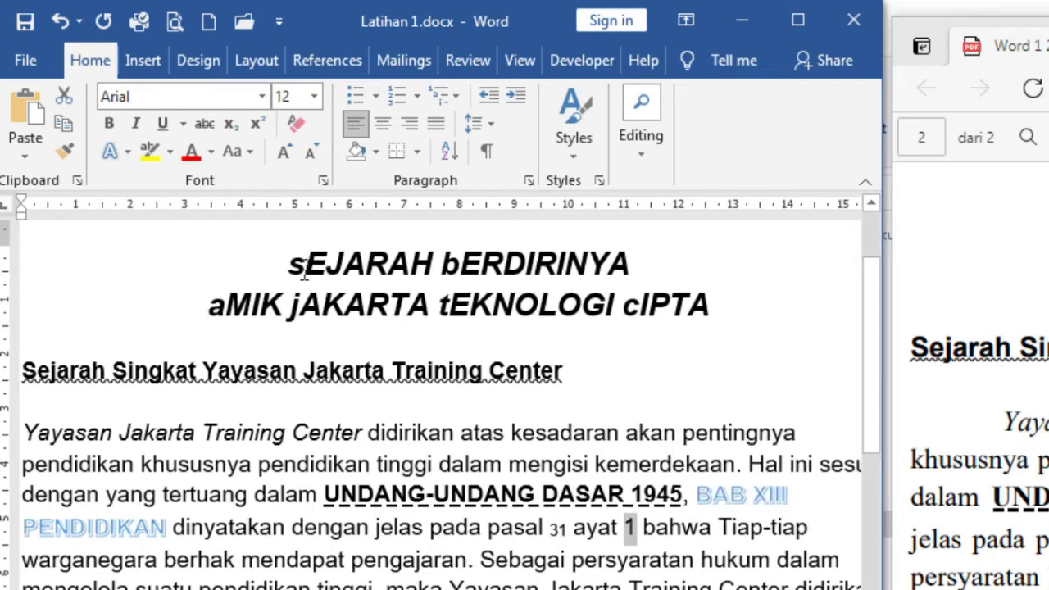
{"action": "left_click", "coordinate": [255, 132]}
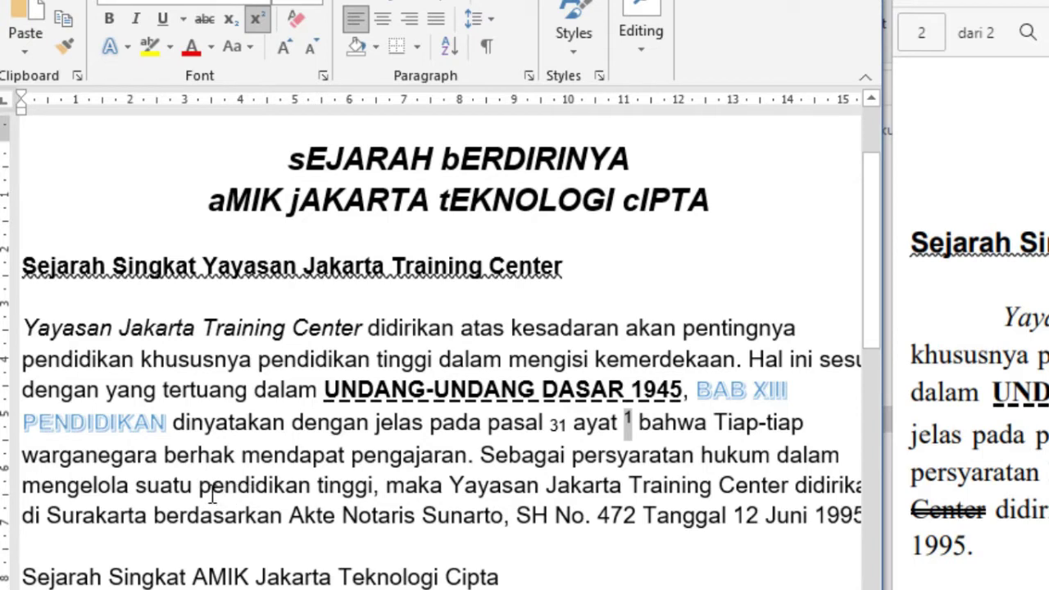
Capitalize 'pendidikan tinggi' to 'Pendidikan Tinggi' with white font on a dark blue highlight
{"action": "left_click_drag", "start_coordinate": [200, 487], "coordinate": [358, 487]}
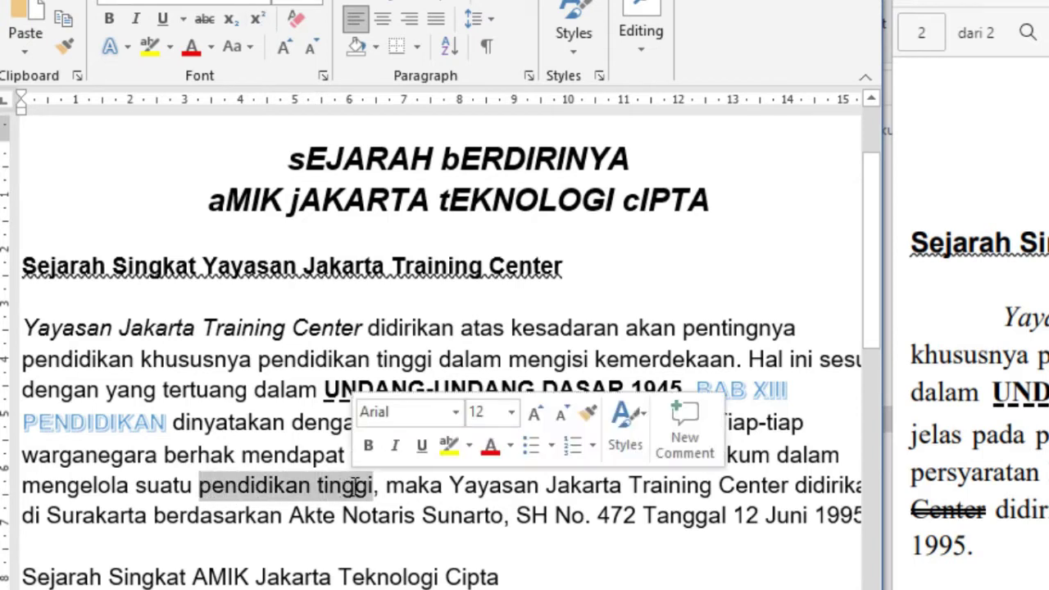
{"action": "left_click", "coordinate": [238, 46]}
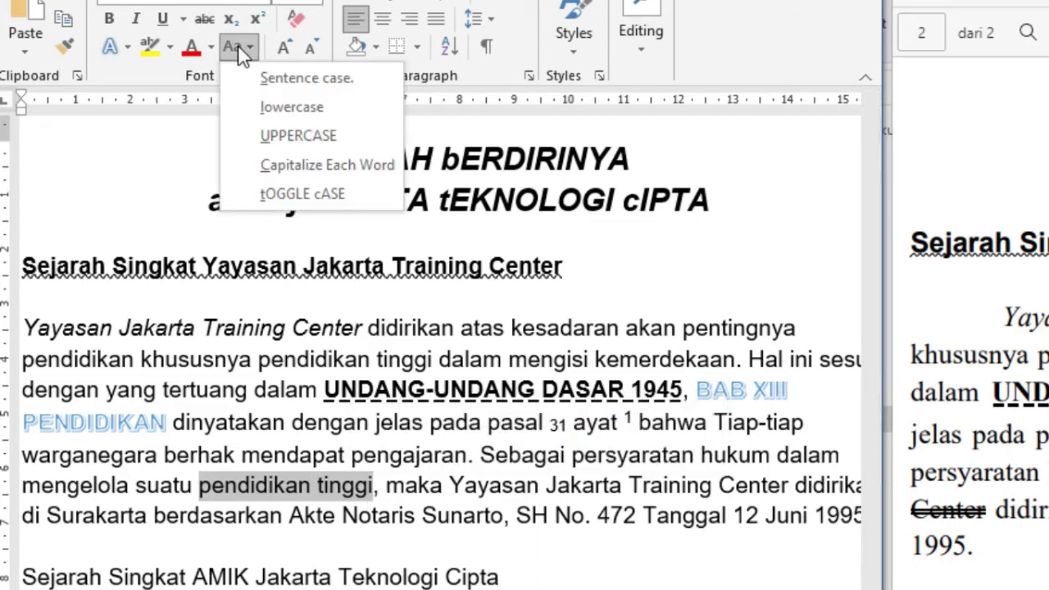
{"action": "left_click", "coordinate": [305, 168]}
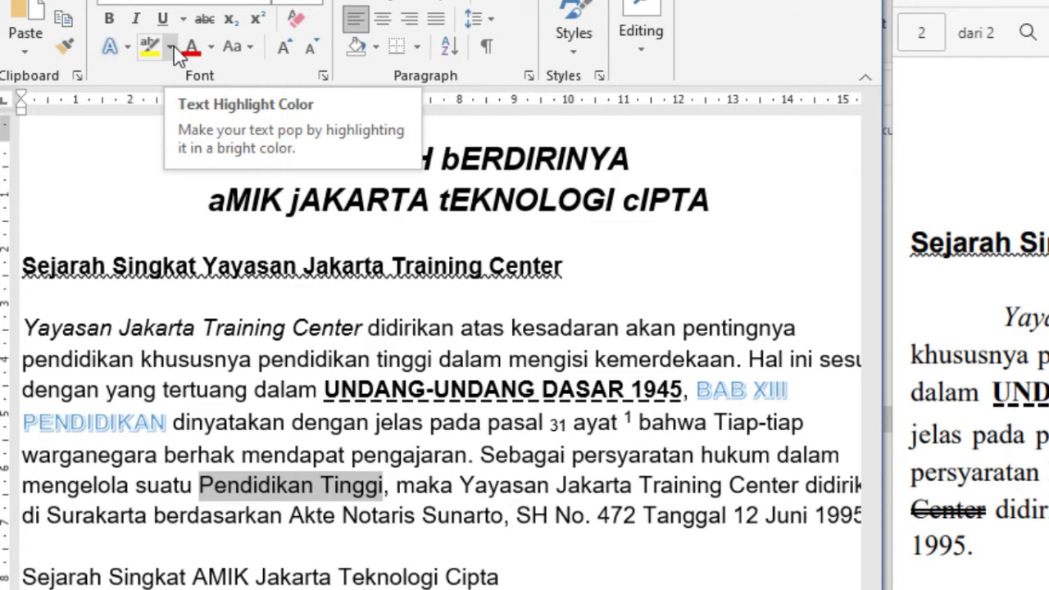
{"action": "left_click", "coordinate": [171, 49]}
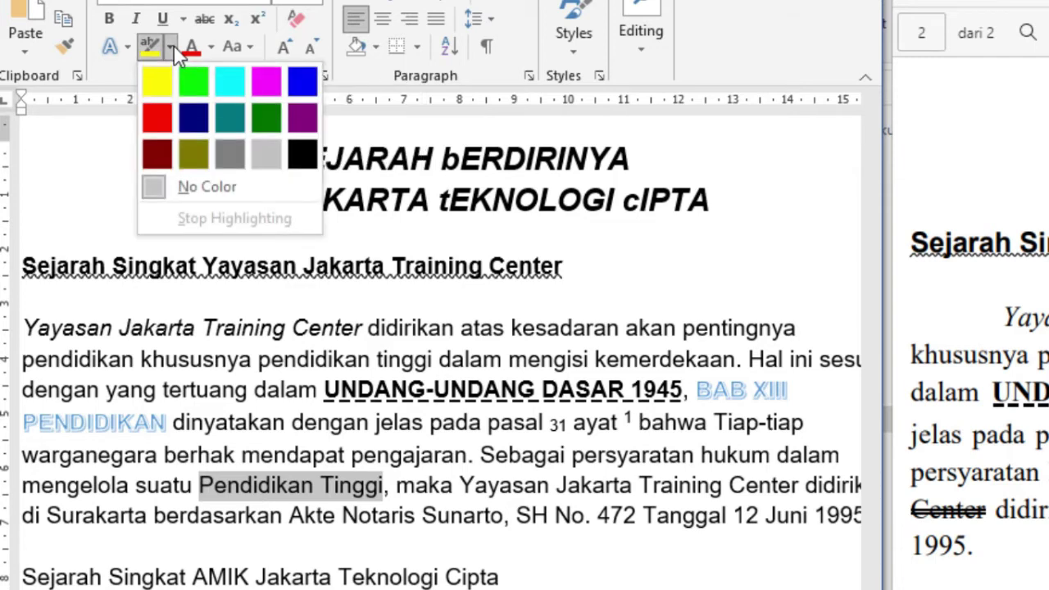
{"action": "left_click", "coordinate": [194, 127]}
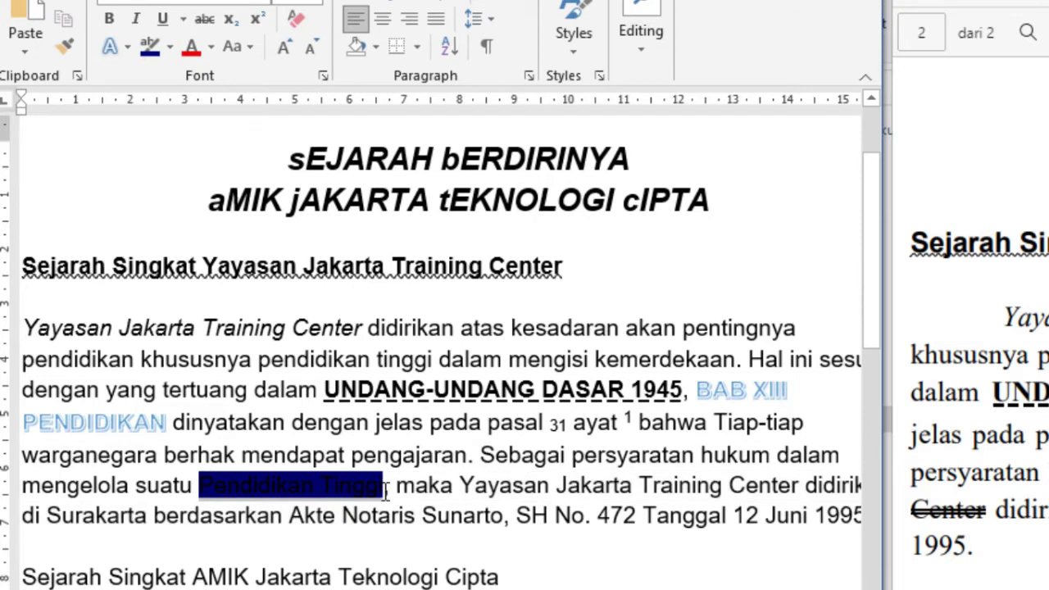
{"action": "left_click", "coordinate": [215, 51]}
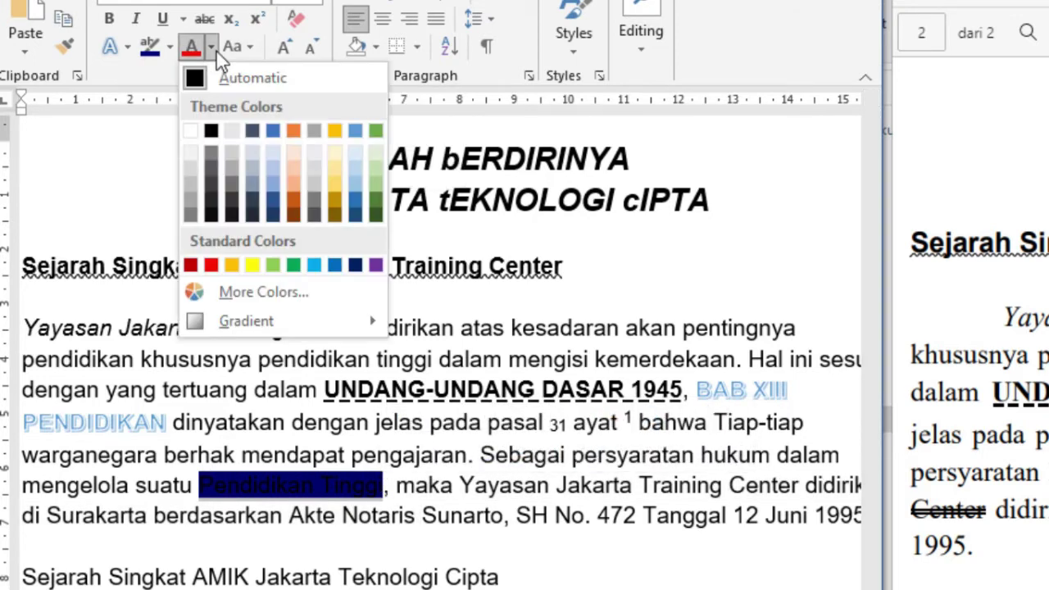
{"action": "left_click", "coordinate": [197, 144]}
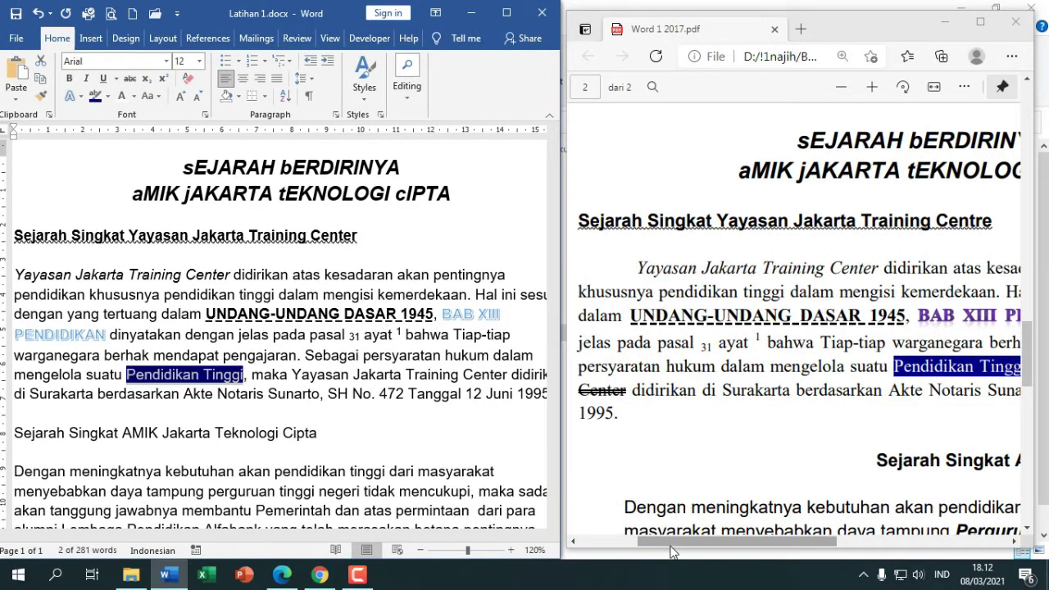
{"action": "left_click_drag", "start_coordinate": [670, 552], "coordinate": [802, 560]}
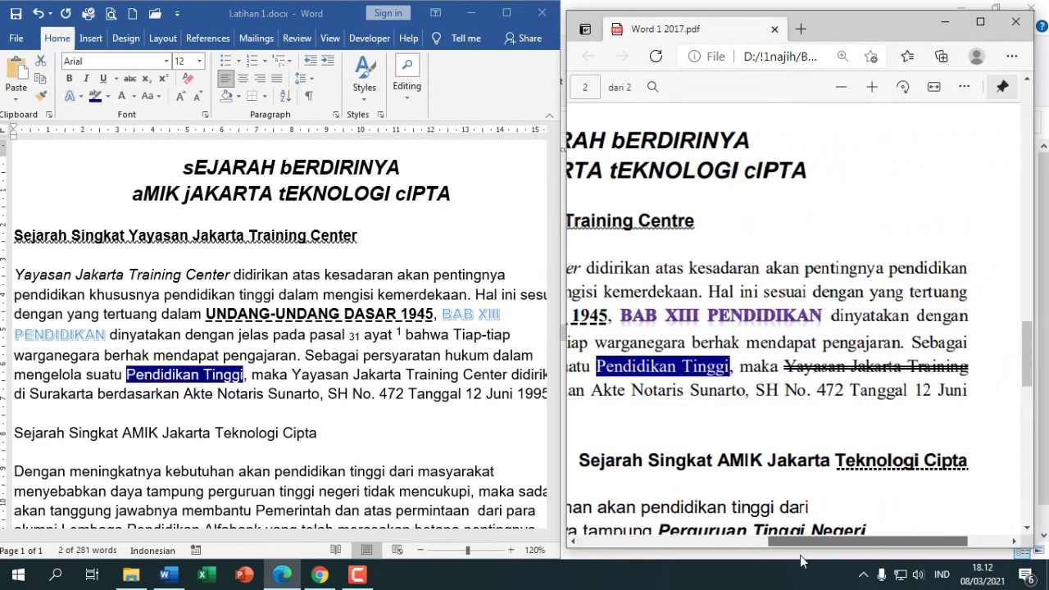
Strike through the second 'Yayasan Jakarta Training Center', the one after 'maka'
{"action": "left_click_drag", "start_coordinate": [801, 561], "coordinate": [657, 561]}
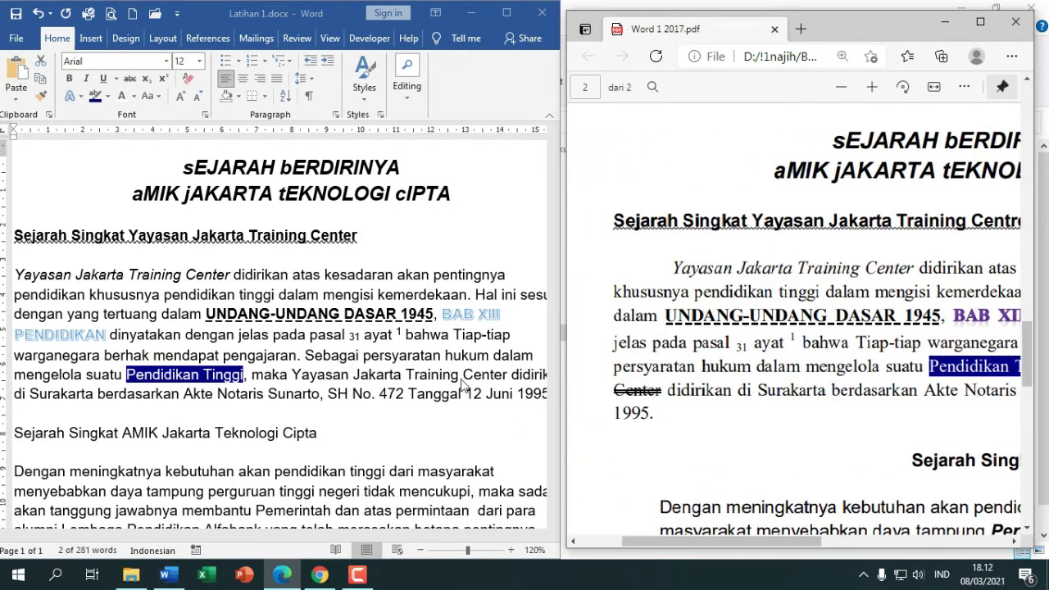
{"action": "left_click", "coordinate": [292, 377]}
{"action": "left_click_drag", "start_coordinate": [293, 377], "coordinate": [498, 381]}
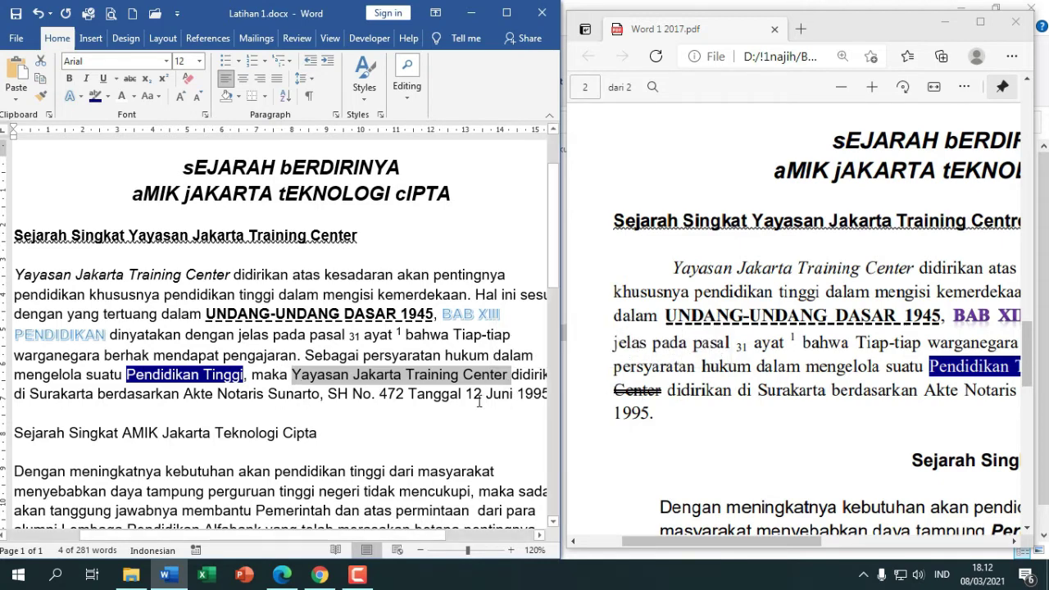
{"action": "left_click", "coordinate": [130, 79]}
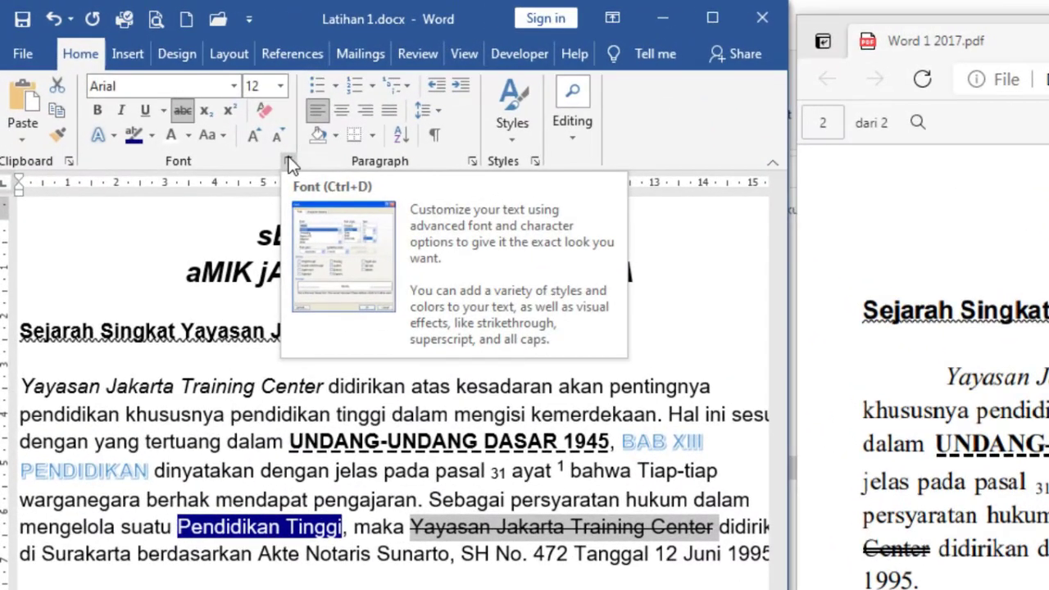
Change that phrase's strikethrough to Double strikethrough in the Font dialog
{"action": "left_click", "coordinate": [288, 164]}
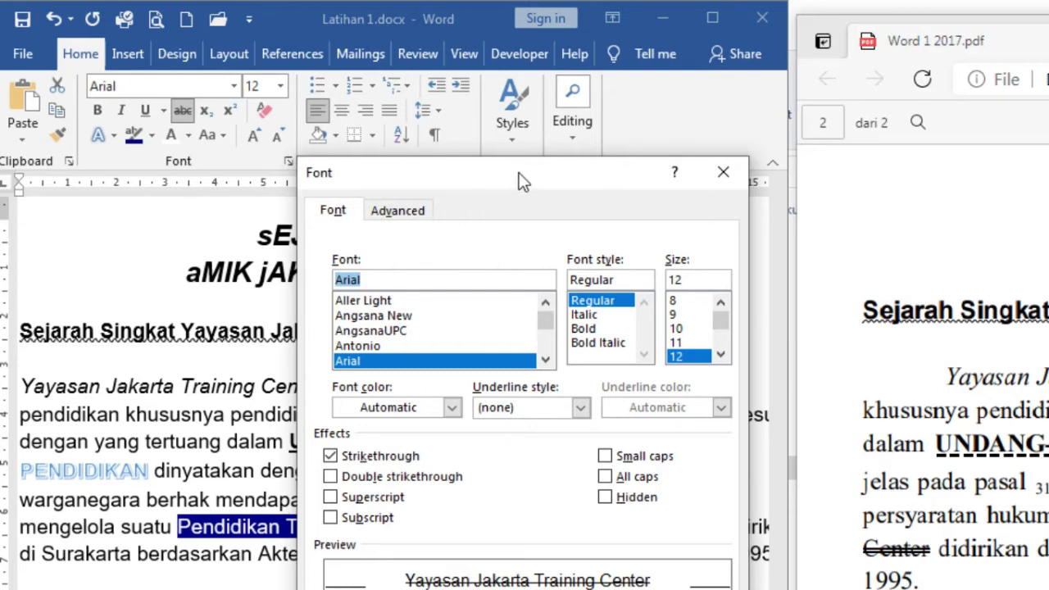
{"action": "left_click_drag", "start_coordinate": [519, 174], "coordinate": [536, 155]}
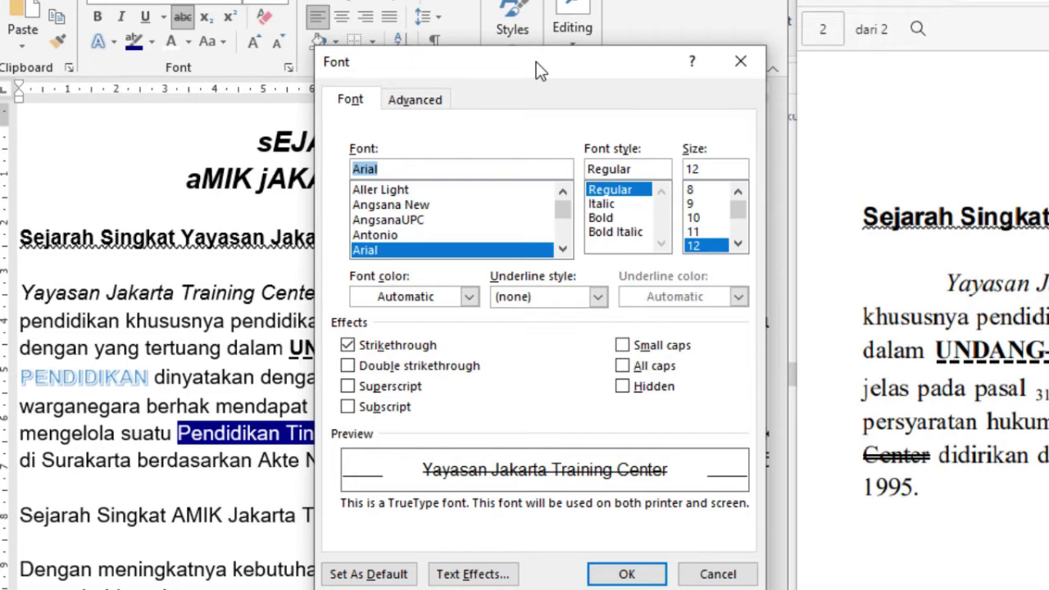
{"action": "left_click", "coordinate": [381, 368]}
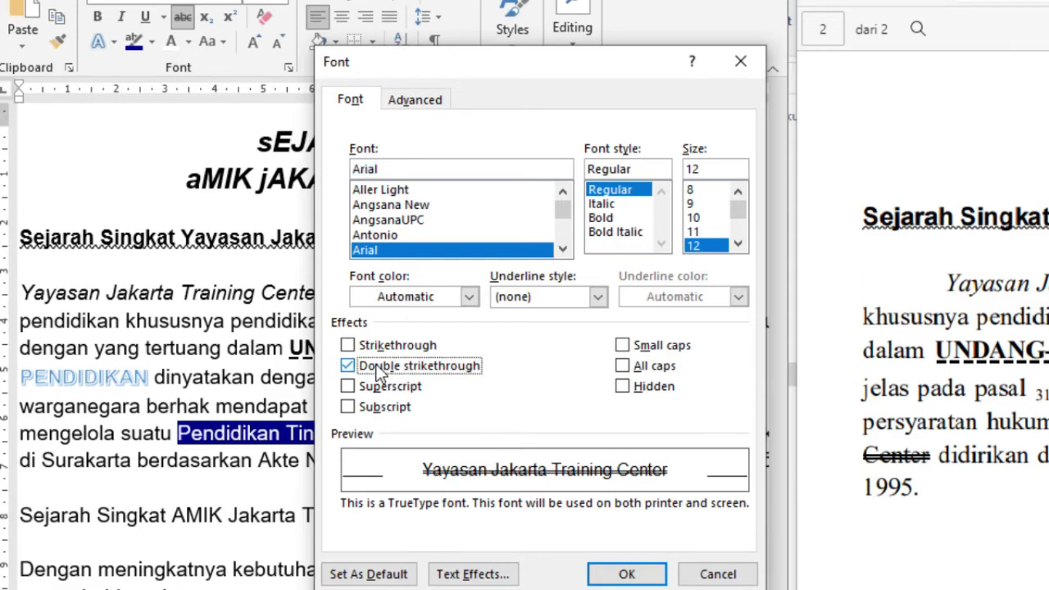
{"action": "left_click", "coordinate": [627, 576]}
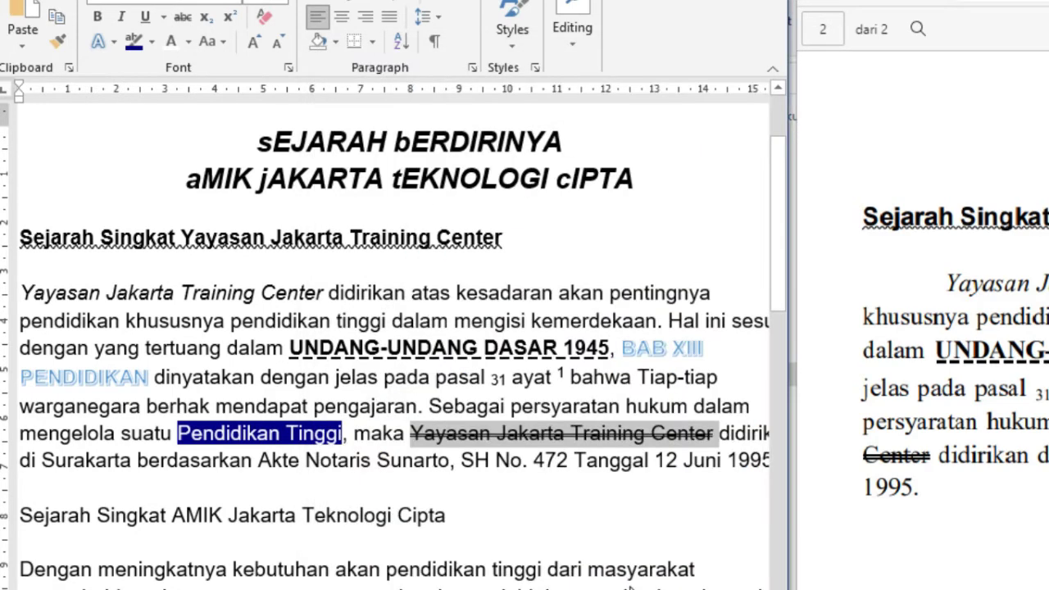
Widen the Word window and zoom and pan the reference PDF for comparison
{"action": "left_click", "coordinate": [560, 384]}
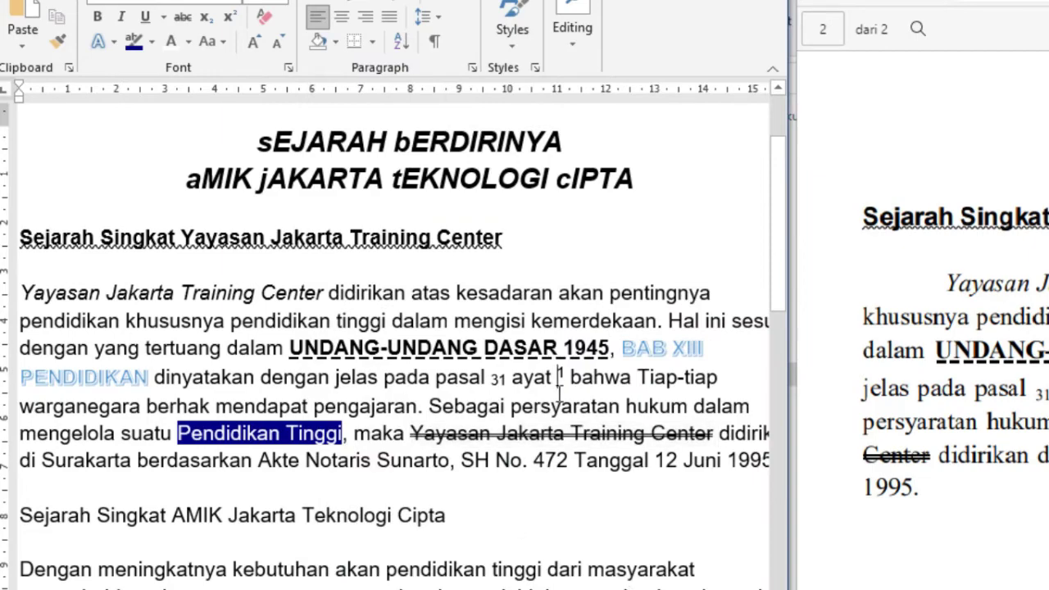
{"action": "left_click_drag", "start_coordinate": [789, 471], "coordinate": [824, 469]}
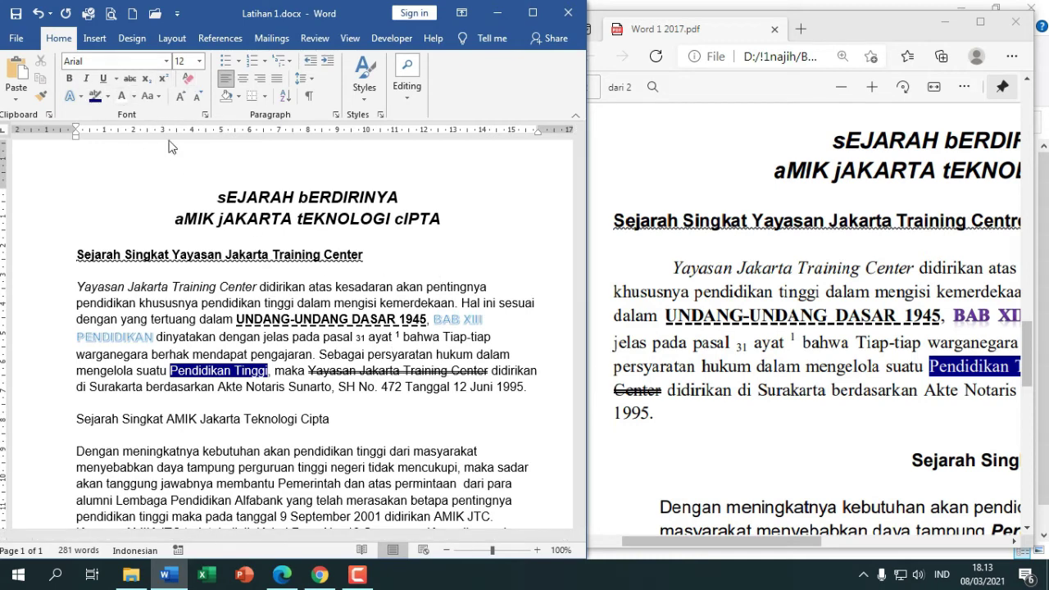
{"action": "left_click", "coordinate": [694, 339]}
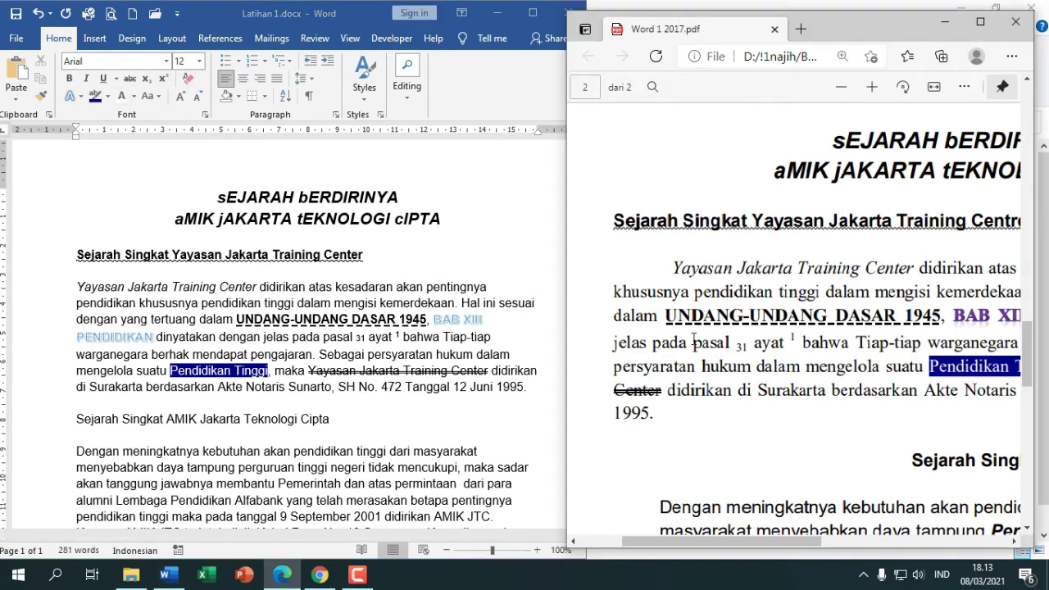
{"action": "scroll", "coordinate": [694, 339], "scroll_direction": "down", "scroll_amount": 2}
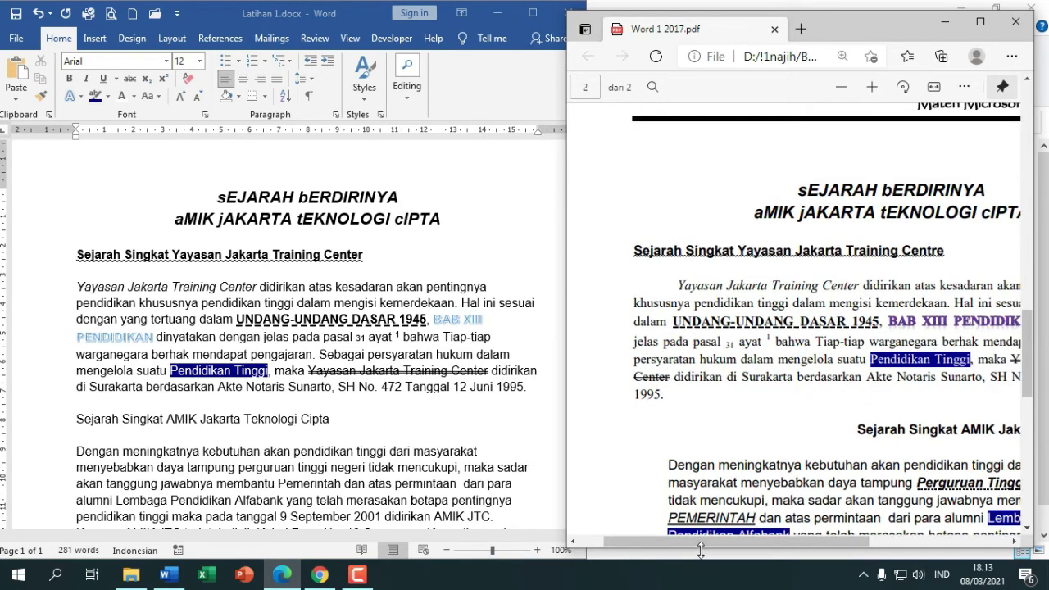
{"action": "mouse_move", "coordinate": [711, 545]}
{"action": "left_mouse_down"}
{"action": "mouse_move", "coordinate": [796, 563]}
{"action": "mouse_move", "coordinate": [435, 465]}
{"action": "left_mouse_up"}
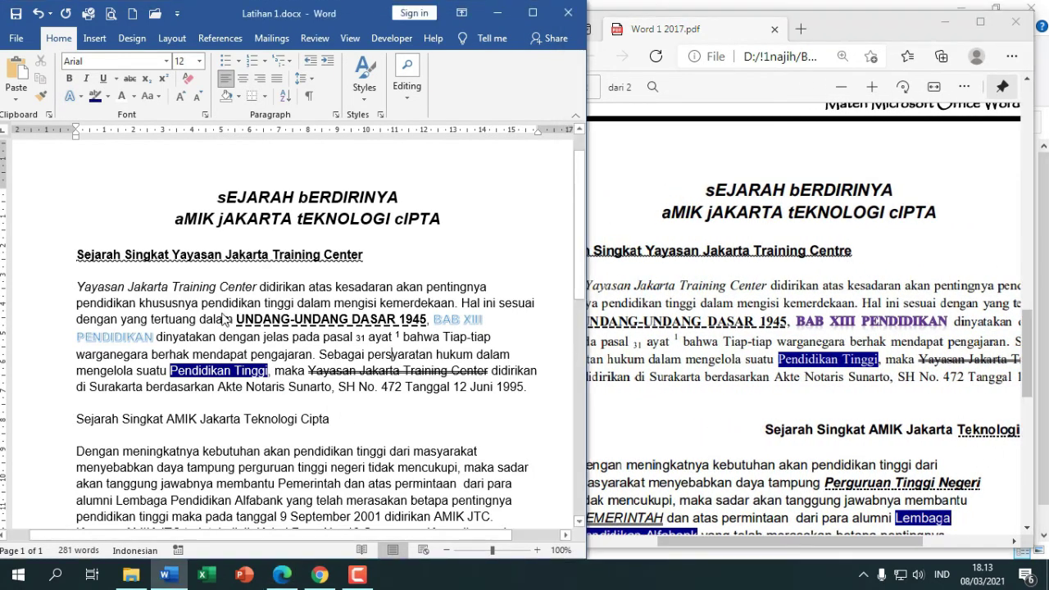
Return to Word and place the caret inside the first paragraph
{"action": "left_click", "coordinate": [272, 115]}
{"action": "triple_click", "coordinate": [255, 315]}
{"action": "left_click", "coordinate": [254, 303]}
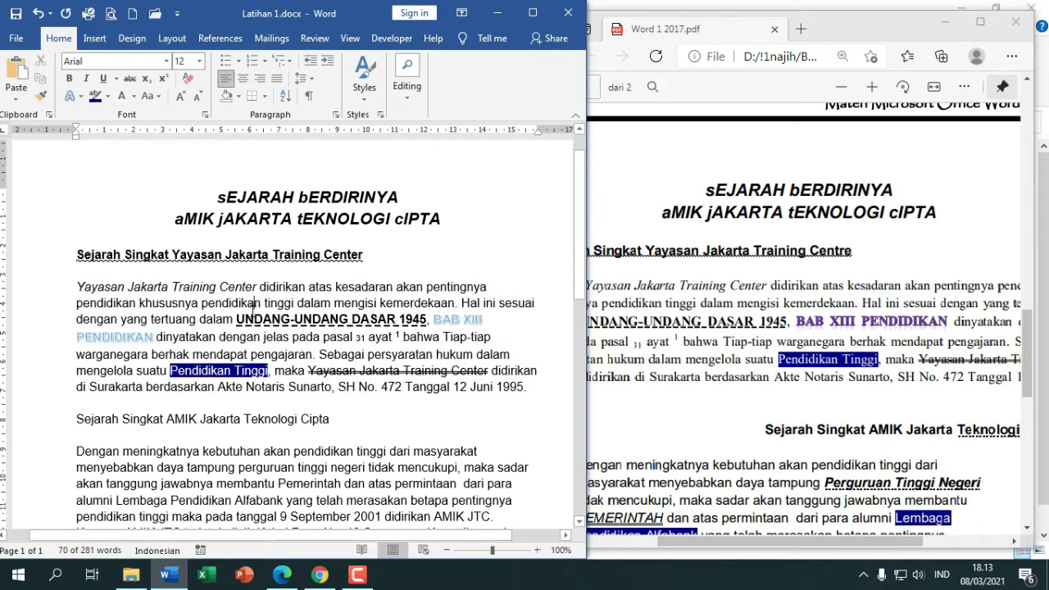
{"action": "left_click", "coordinate": [232, 337]}
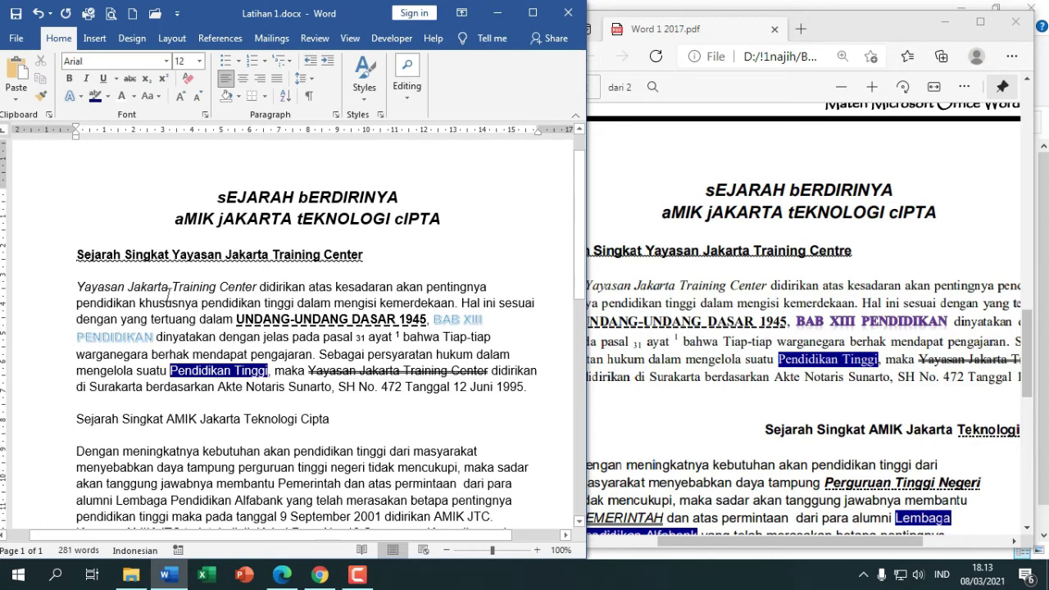
{"action": "left_click", "coordinate": [231, 303]}
Justify the first paragraph and add a Tab before 'Yayasan' to indent its first line, as in the reference PDF
{"action": "left_click", "coordinate": [275, 79]}
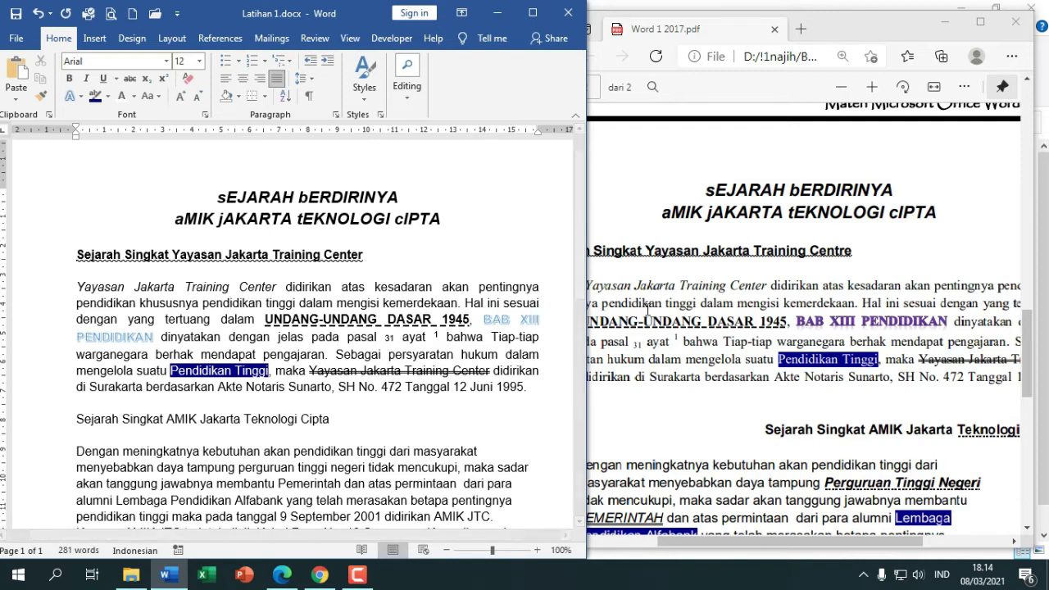
{"action": "left_click", "coordinate": [696, 498]}
{"action": "left_click_drag", "start_coordinate": [691, 542], "coordinate": [648, 542]}
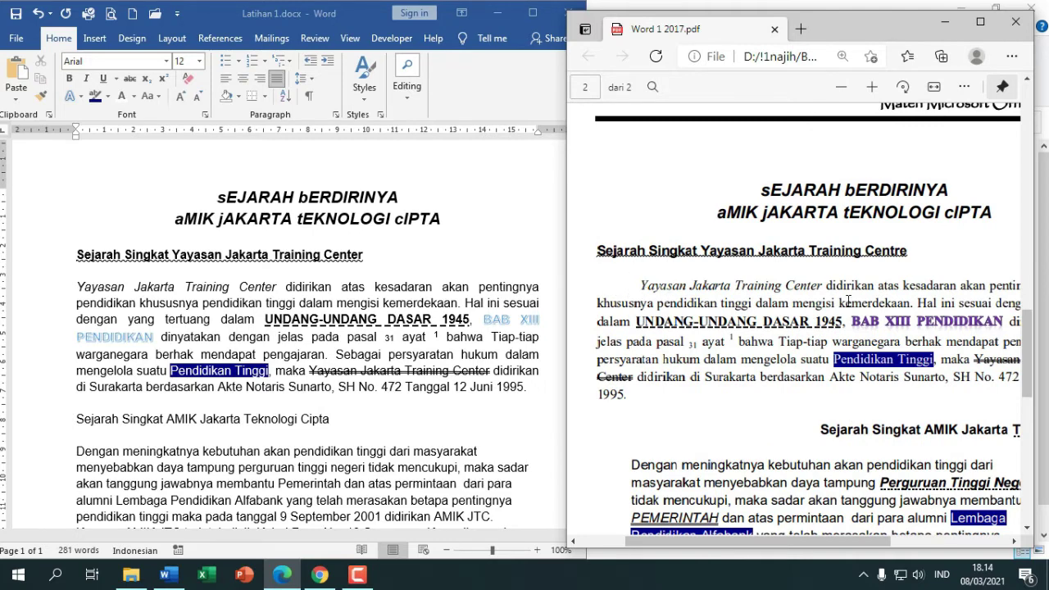
{"action": "left_click", "coordinate": [175, 304]}
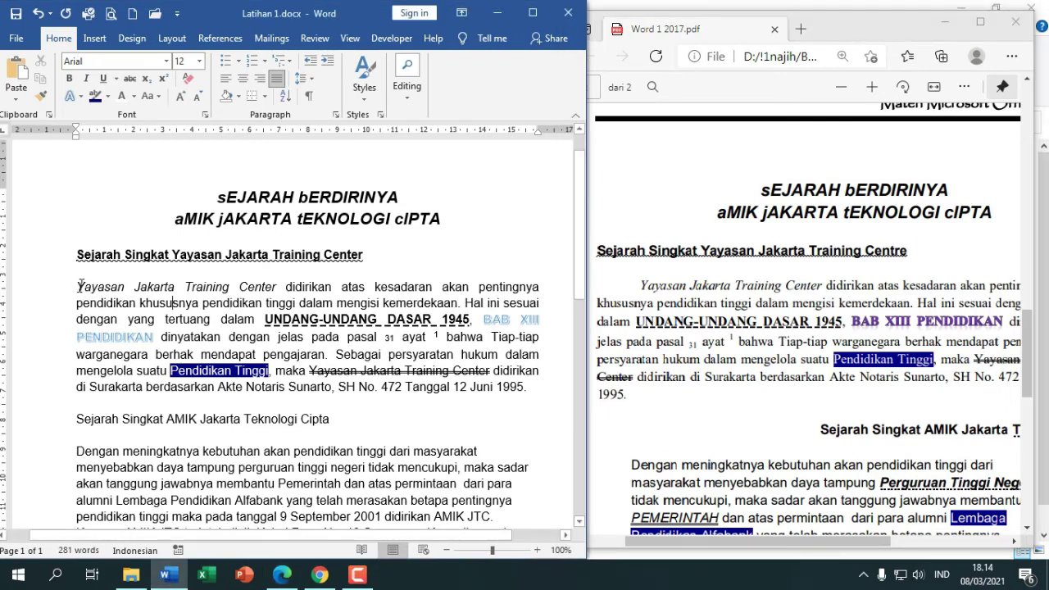
{"action": "left_click", "coordinate": [80, 286]}
{"action": "key", "text": "Tab"}
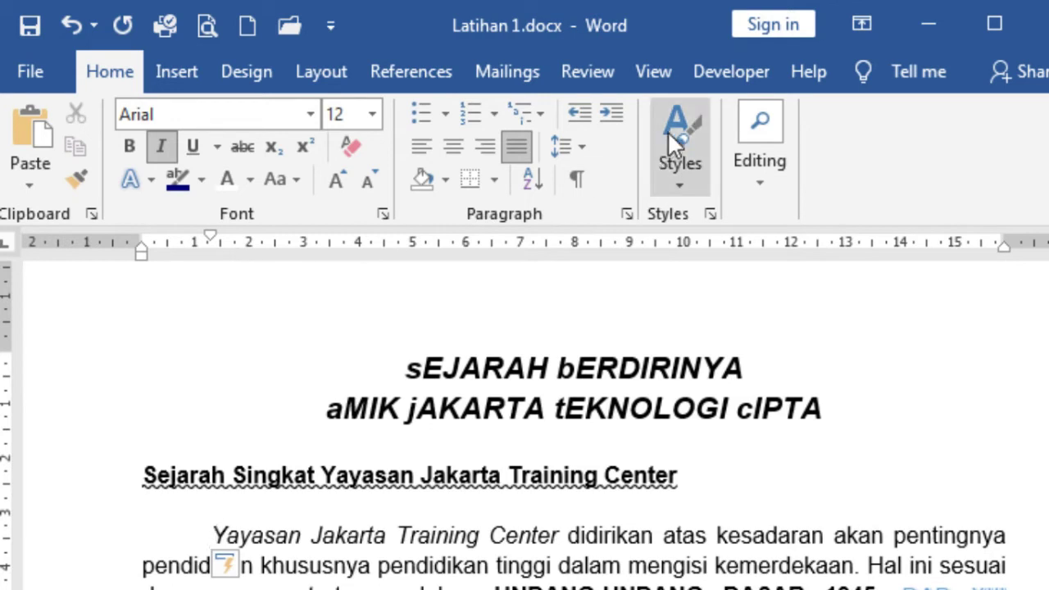
Confirm Ruler is ticked under View > Show so the ruler stays visible
{"action": "left_click", "coordinate": [667, 67]}
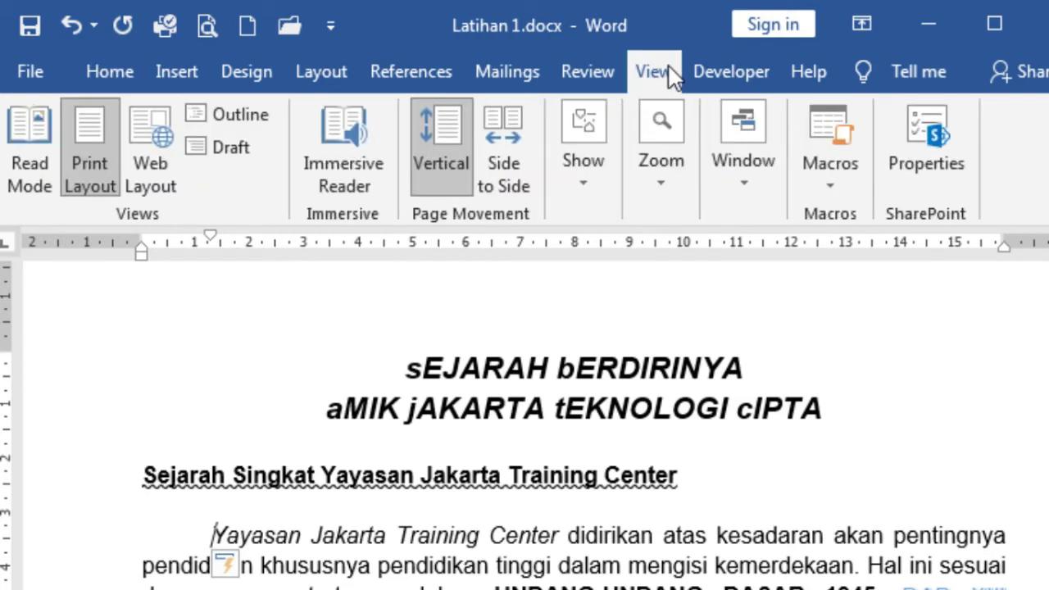
{"action": "left_click", "coordinate": [595, 204]}
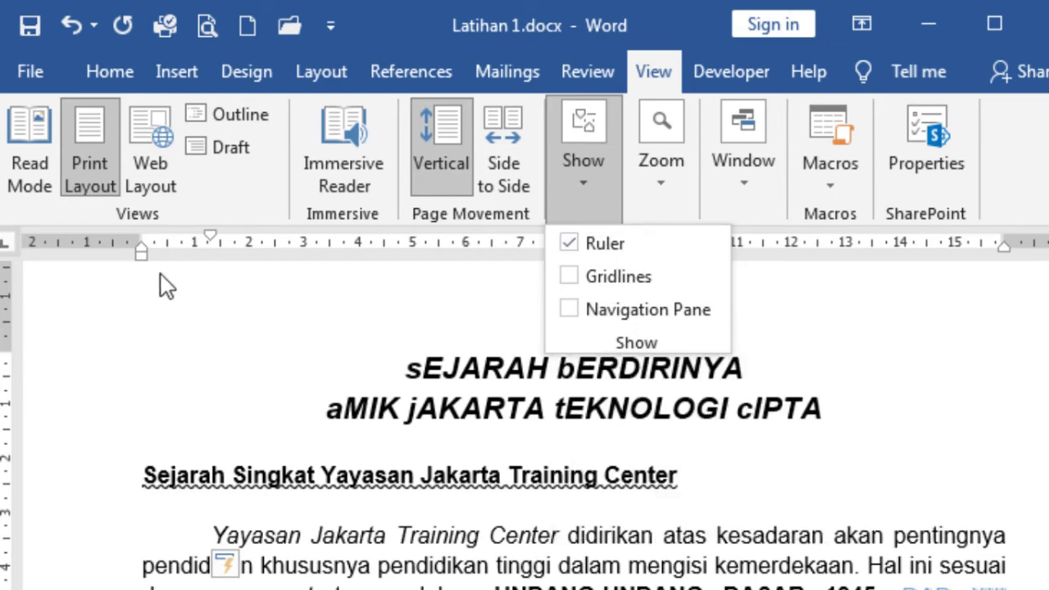
{"action": "left_click", "coordinate": [391, 459]}
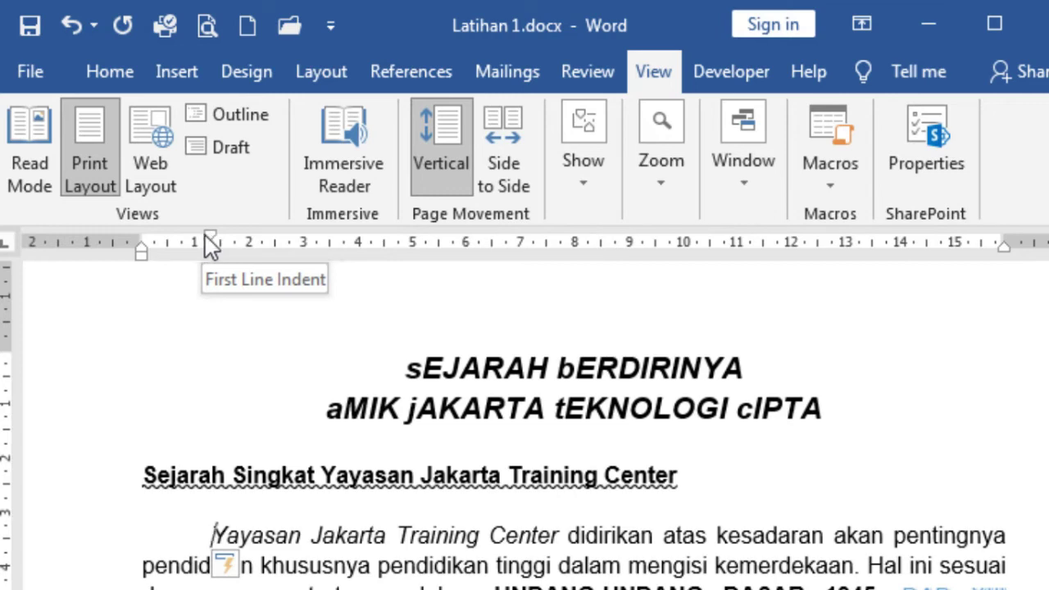
Drag the ruler markers to remove the first-line indent and indent the paragraph about 2 cm left and in from the right
{"action": "left_click_drag", "start_coordinate": [214, 237], "coordinate": [287, 252]}
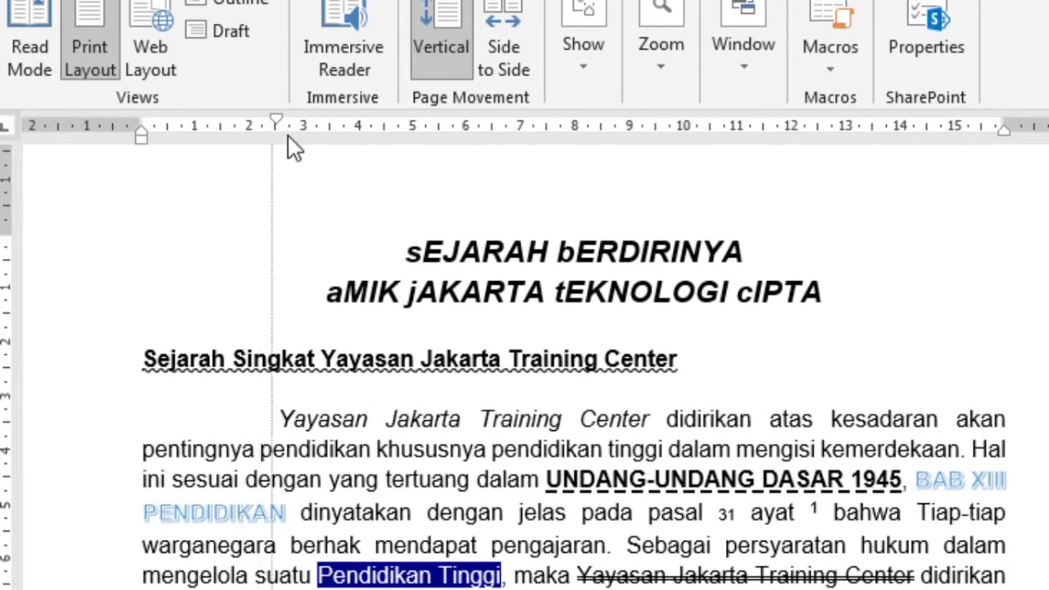
{"action": "left_click_drag", "start_coordinate": [288, 136], "coordinate": [197, 133]}
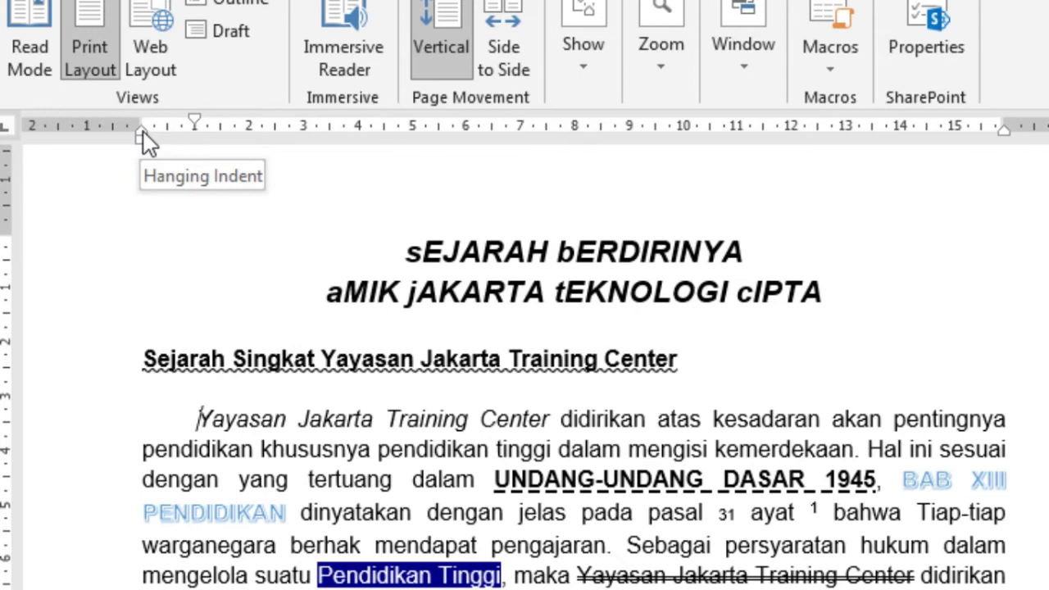
{"action": "mouse_move", "coordinate": [144, 131]}
{"action": "left_mouse_down"}
{"action": "mouse_move", "coordinate": [315, 149]}
{"action": "mouse_move", "coordinate": [301, 129]}
{"action": "mouse_move", "coordinate": [167, 120]}
{"action": "mouse_move", "coordinate": [249, 134]}
{"action": "mouse_move", "coordinate": [197, 134]}
{"action": "left_mouse_up"}
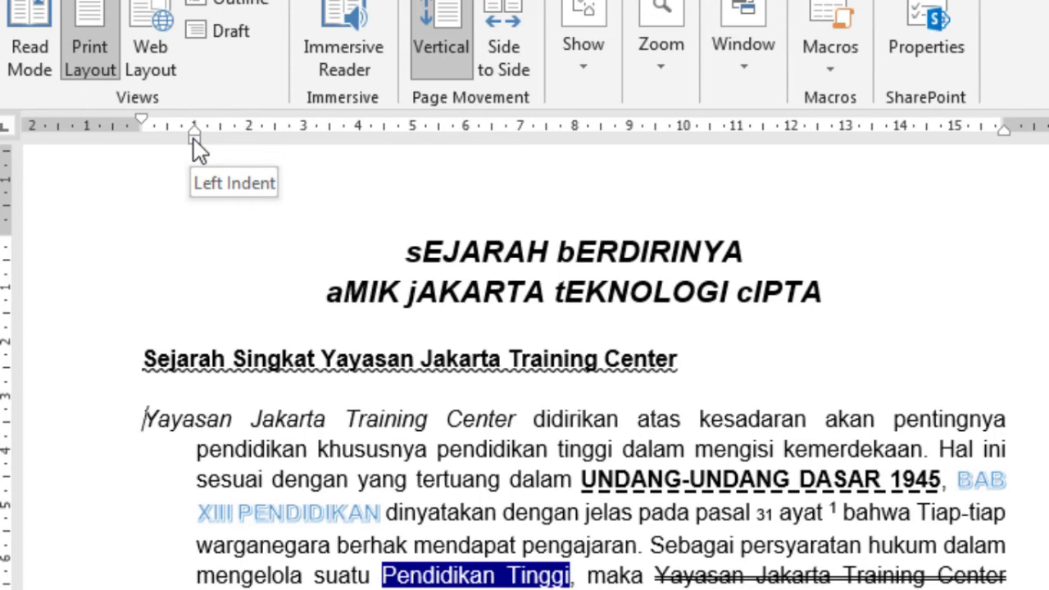
{"action": "mouse_move", "coordinate": [194, 138]}
{"action": "left_mouse_down"}
{"action": "mouse_move", "coordinate": [209, 140]}
{"action": "mouse_move", "coordinate": [193, 136]}
{"action": "left_mouse_up"}
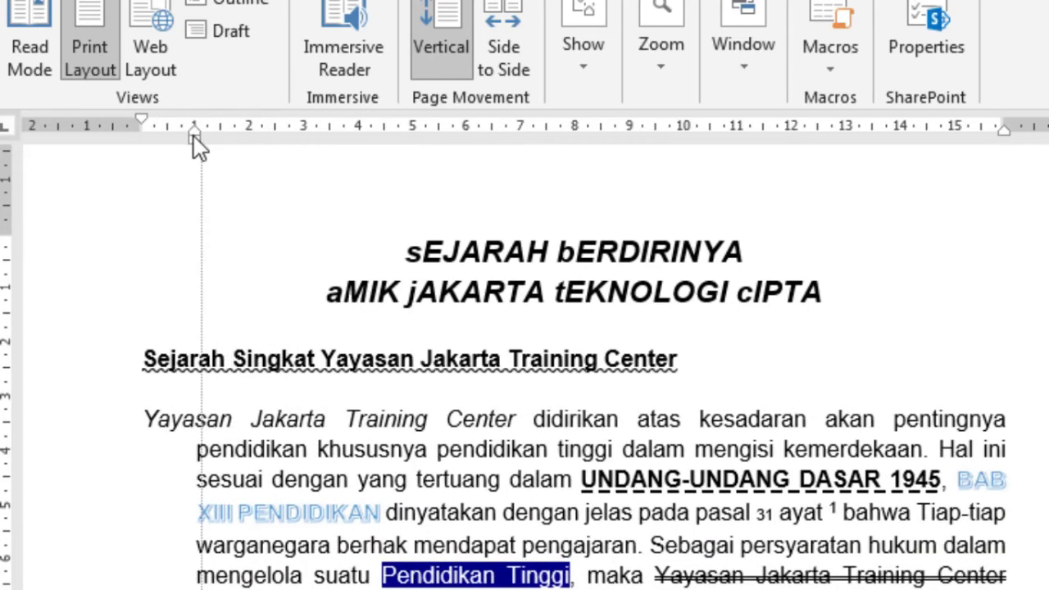
{"action": "mouse_move", "coordinate": [194, 136]}
{"action": "left_mouse_down"}
{"action": "mouse_move", "coordinate": [144, 141]}
{"action": "mouse_move", "coordinate": [249, 146]}
{"action": "left_mouse_up"}
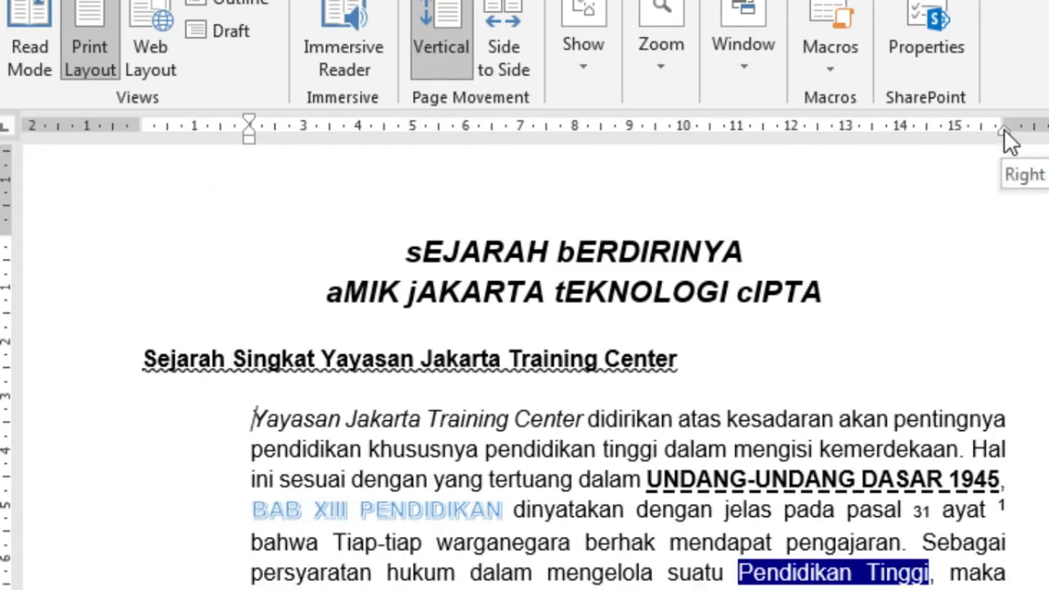
{"action": "mouse_move", "coordinate": [1005, 131]}
{"action": "left_mouse_down"}
{"action": "mouse_move", "coordinate": [871, 133]}
{"action": "mouse_move", "coordinate": [955, 143]}
{"action": "left_mouse_up"}
Move the caret off the paragraph and return to the Home tab formatting tools
{"action": "left_click", "coordinate": [653, 343]}
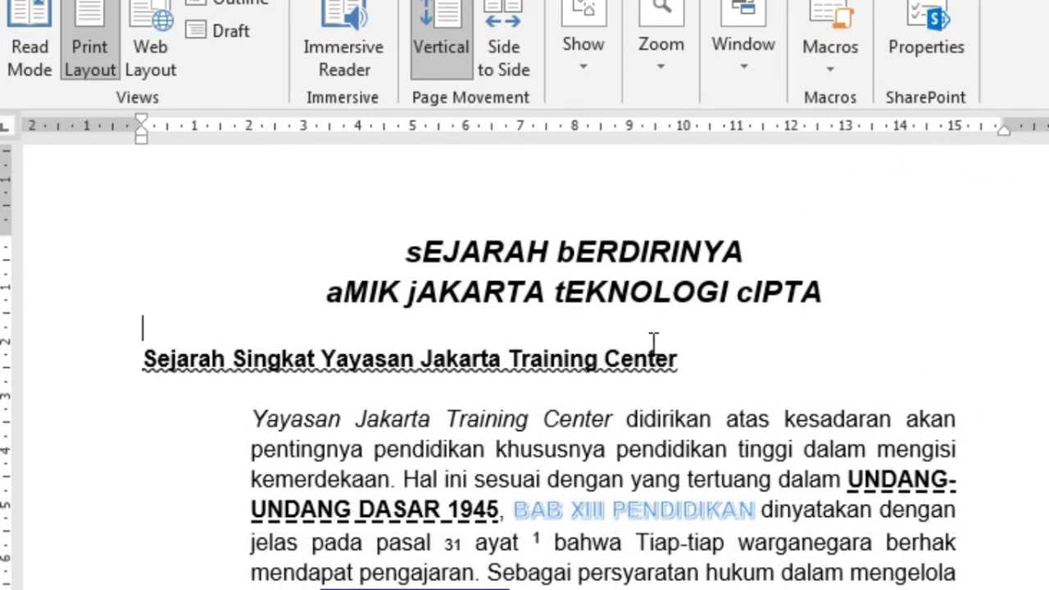
{"action": "scroll", "coordinate": [664, 459], "scroll_direction": "up", "scroll_amount": 1}
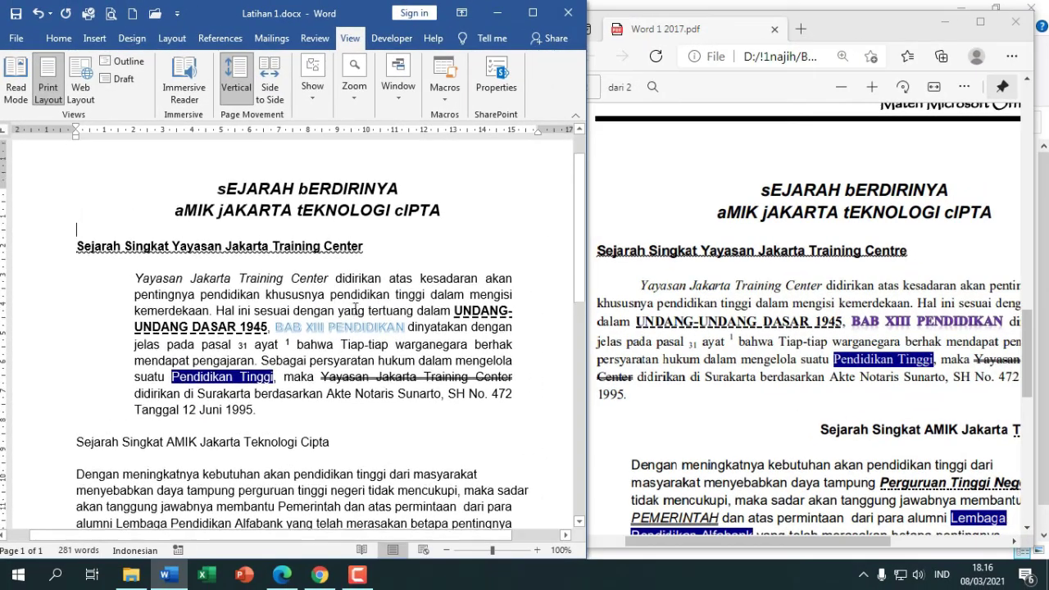
{"action": "scroll", "coordinate": [355, 308], "scroll_direction": "up", "scroll_amount": 1}
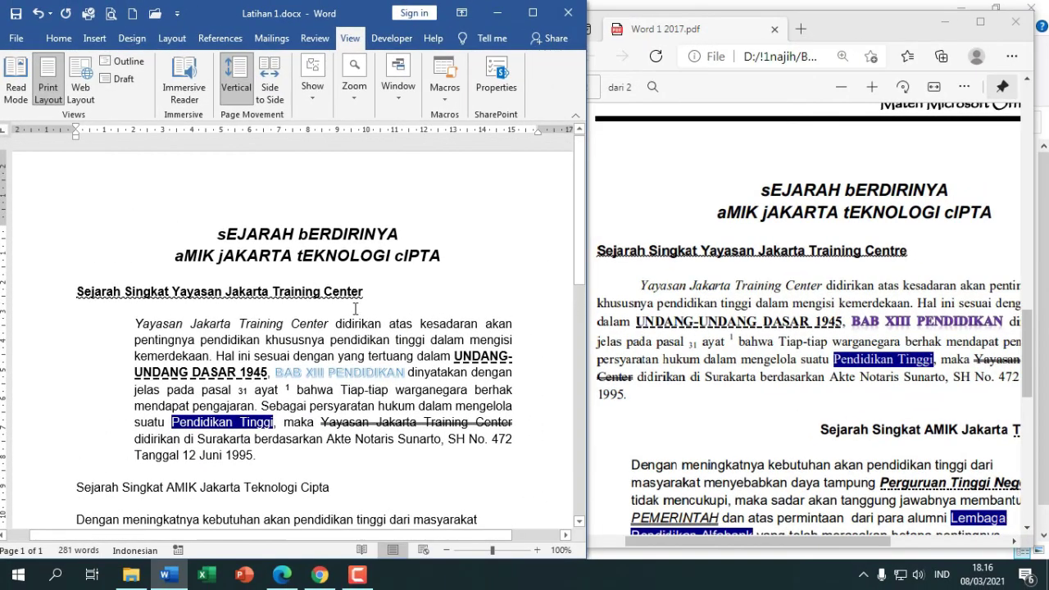
{"action": "left_click", "coordinate": [62, 39]}
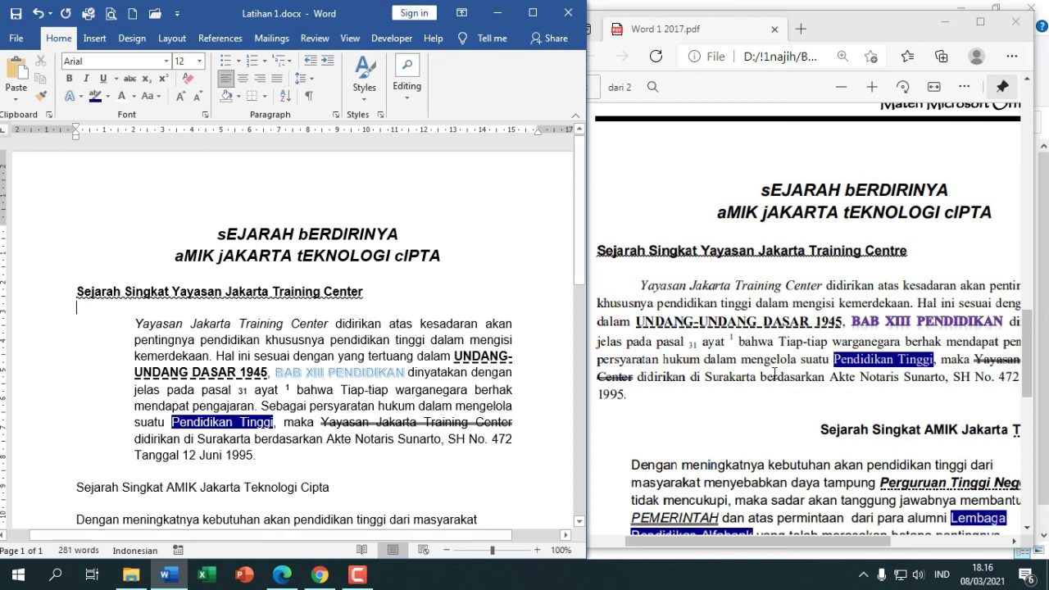
Maximize the reference PDF in Edge at its 'Sejarah Singkat AMIK Jakarta Teknologi Cipta' section
{"action": "left_click", "coordinate": [807, 354]}
{"action": "scroll", "coordinate": [807, 354], "scroll_direction": "down", "scroll_amount": 3}
{"action": "scroll", "coordinate": [807, 354], "scroll_direction": "down", "scroll_amount": 3}
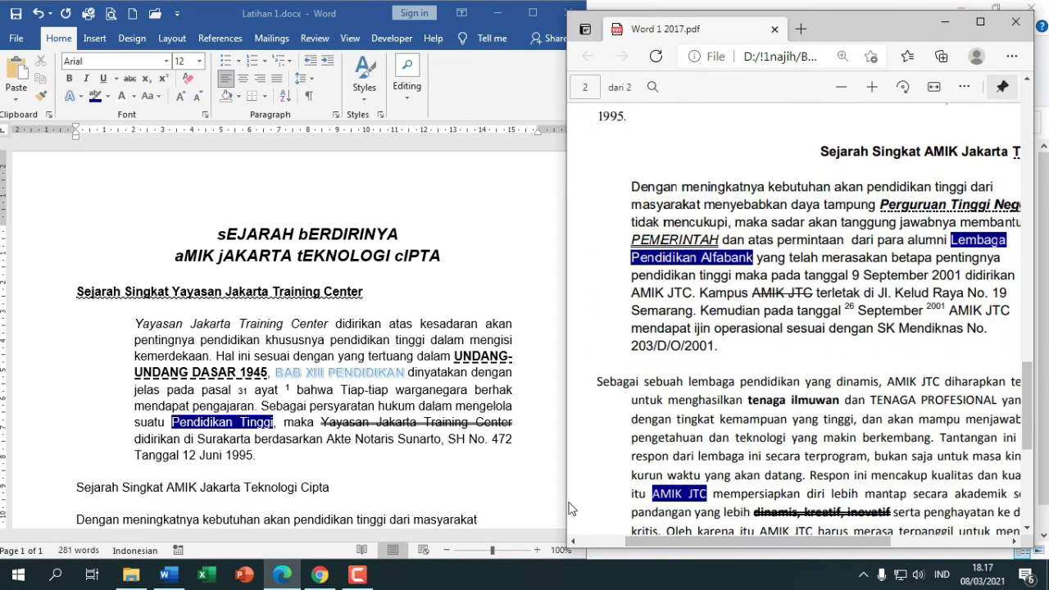
{"action": "left_click", "coordinate": [981, 21]}
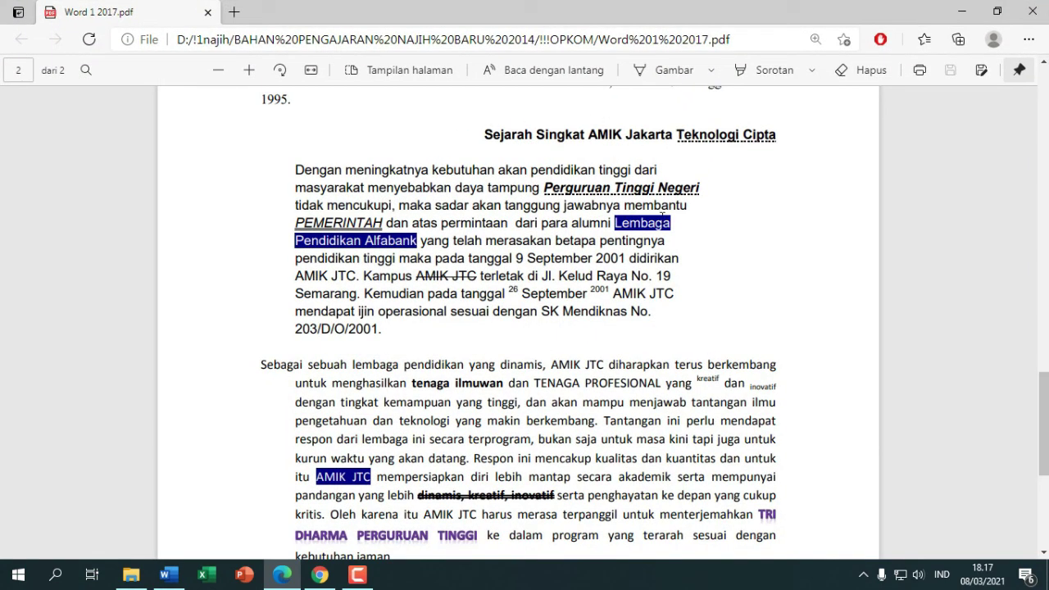
{"action": "scroll", "coordinate": [662, 216], "scroll_direction": "down", "scroll_amount": 3}
{"action": "scroll", "coordinate": [627, 257], "scroll_direction": "up", "scroll_amount": 3}
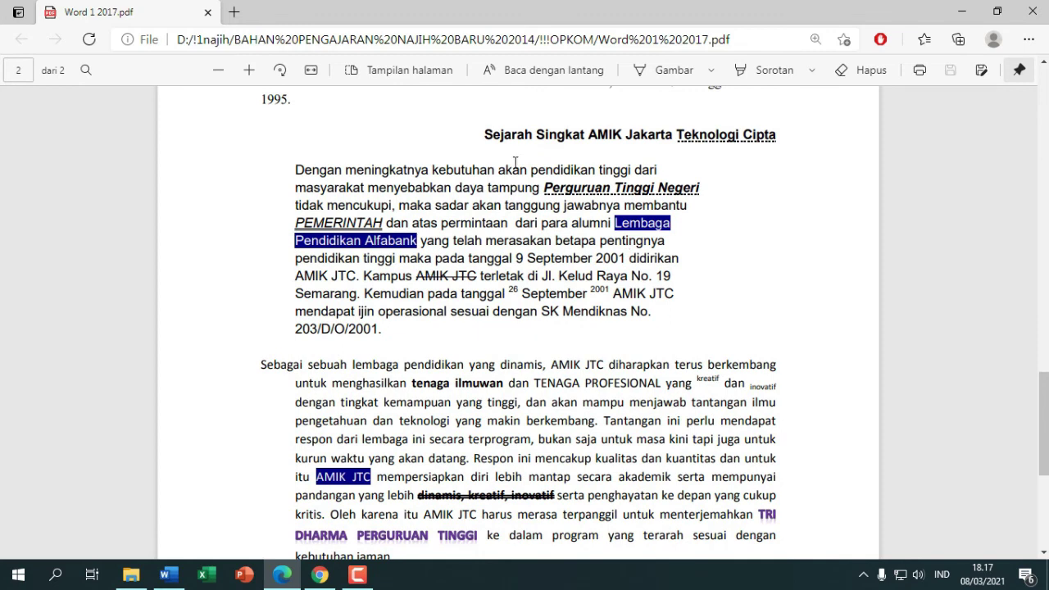